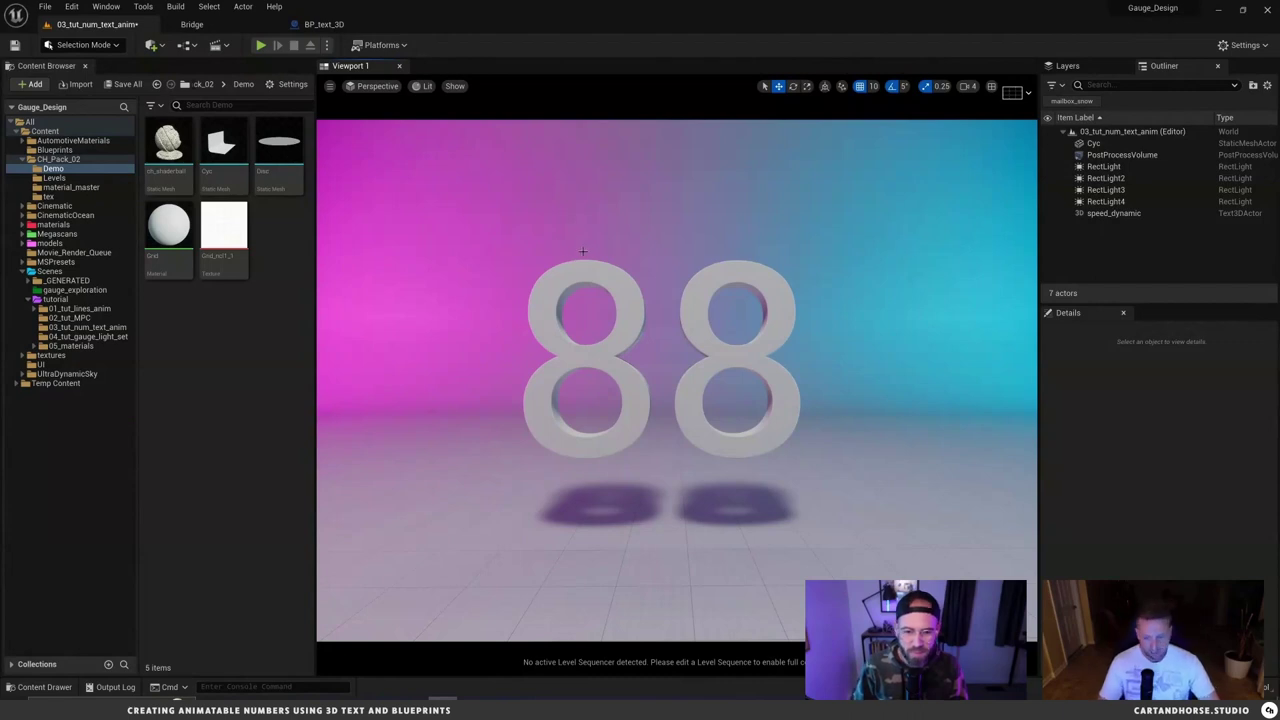
scroll(632, 269, down, 2)
scroll(632, 269, up, 2)
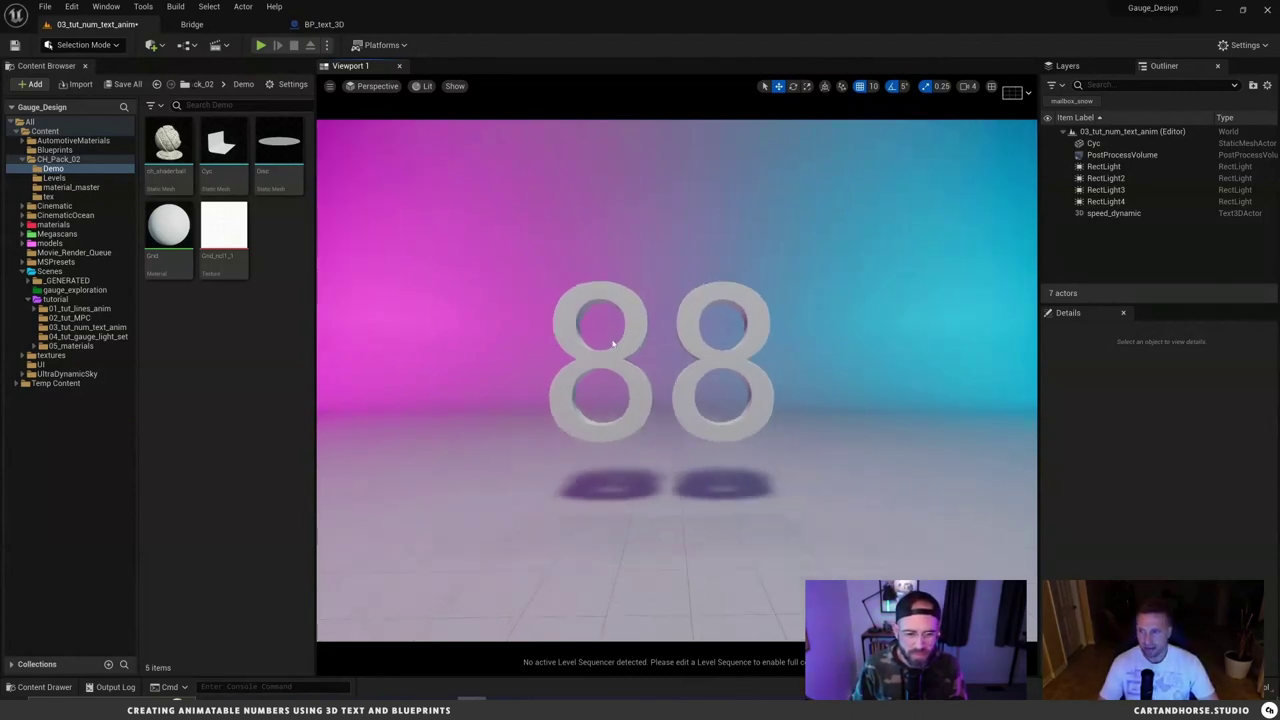
scroll(612, 338, up, 2)
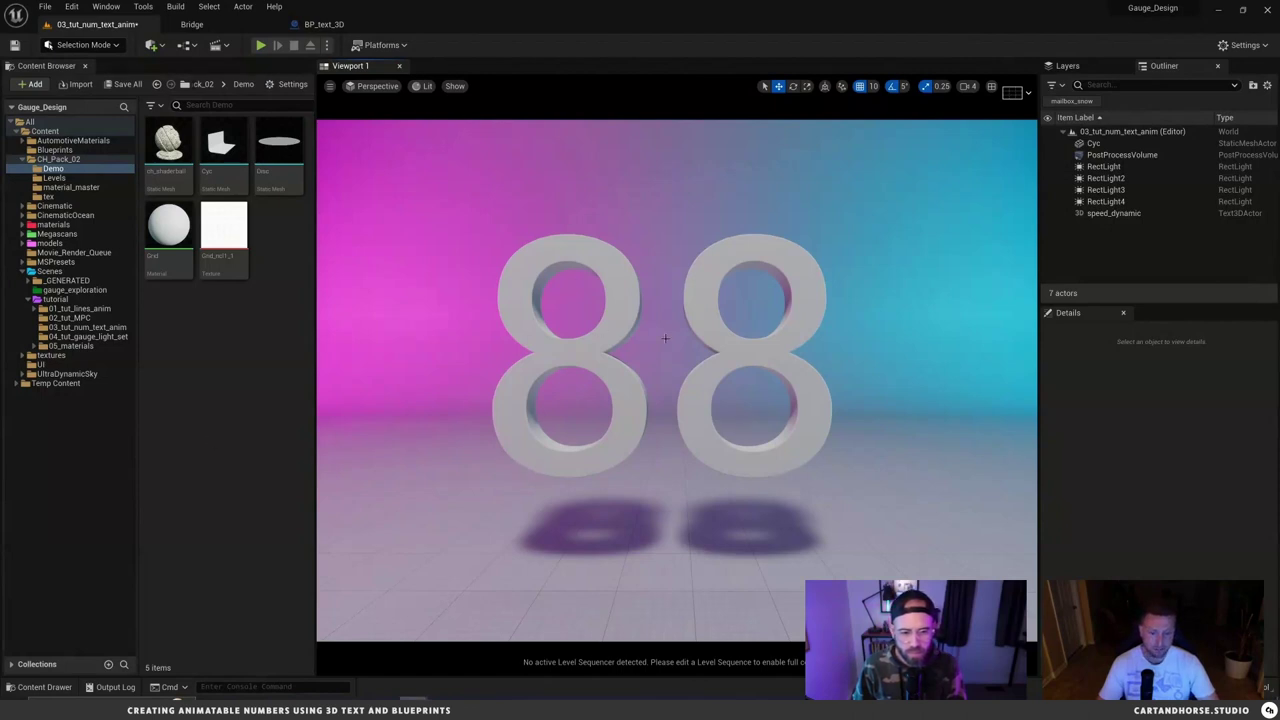
scroll(648, 368, down, 3)
scroll(645, 355, up, 3)
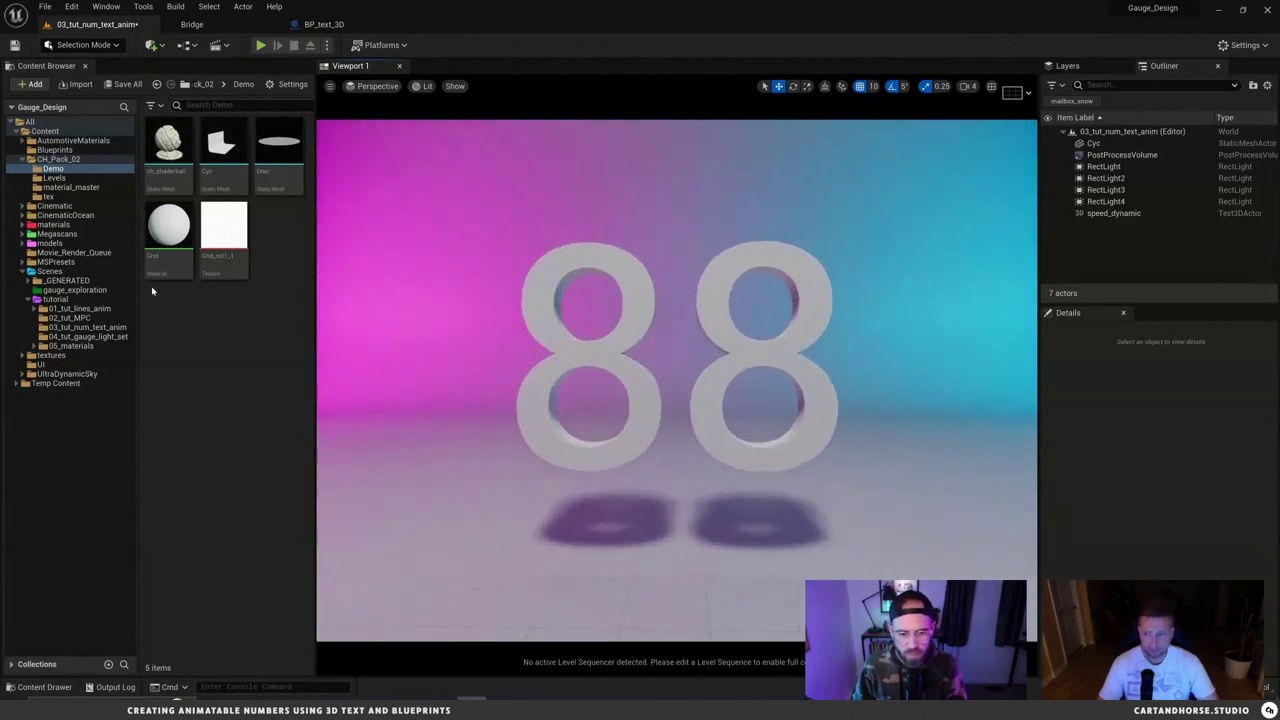
mouse_move(643, 352)
right_down()
mouse_move(530, 357)
mouse_move(723, 351)
mouse_move(632, 344)
right_up()
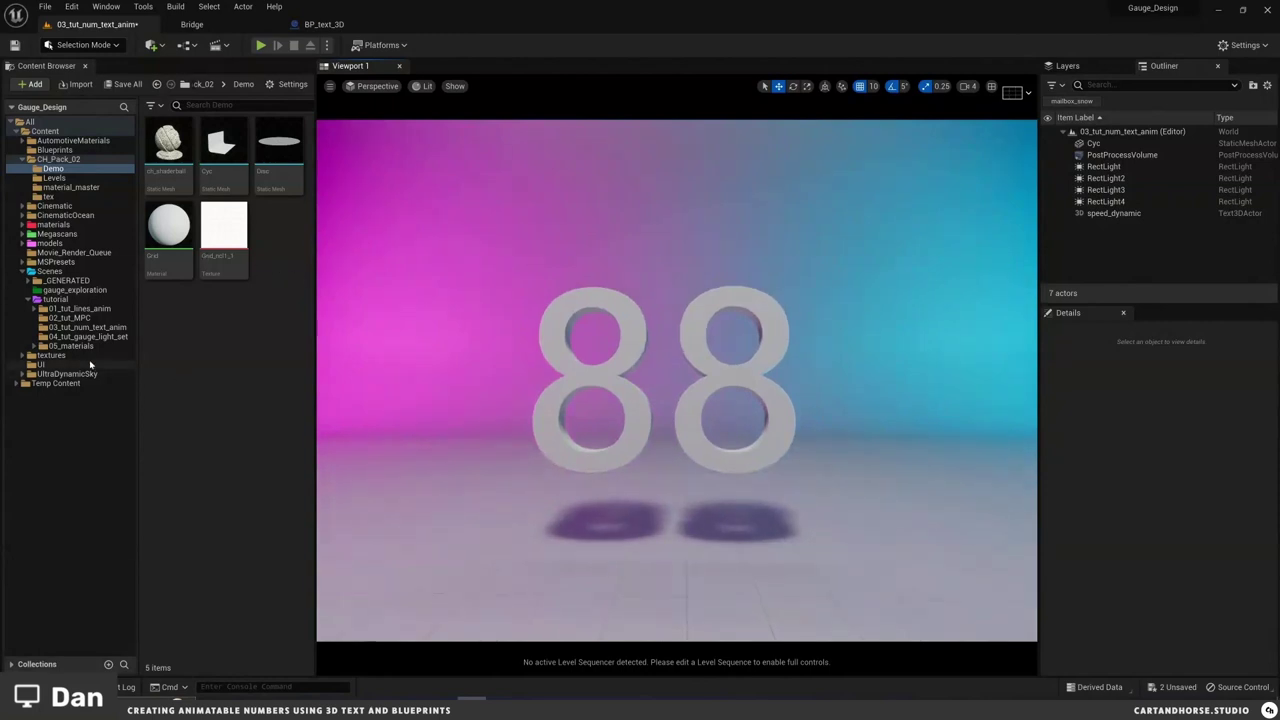
Step: Create a Blueprint class with Actor as its parent in the 03_tut_num_text_anim folder and name it BP_num_anim
click(88, 327)
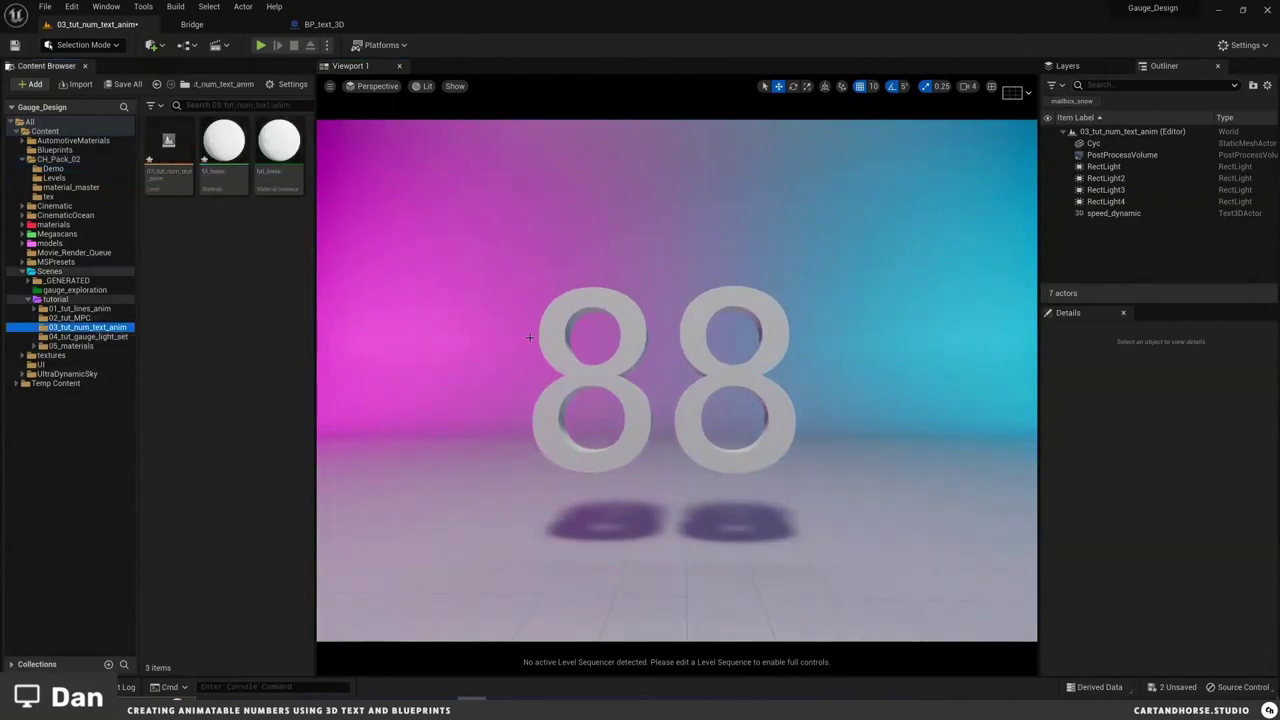
scroll(675, 361, up, 3)
click(672, 370)
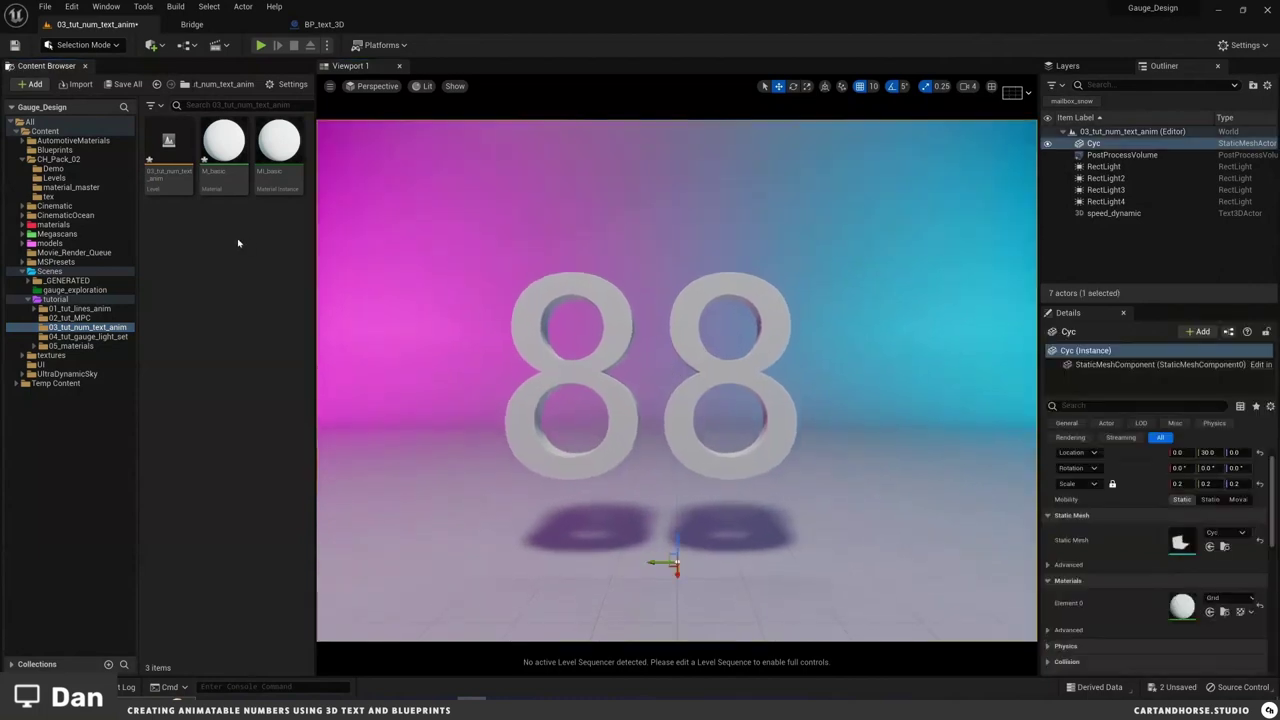
right_click(238, 242)
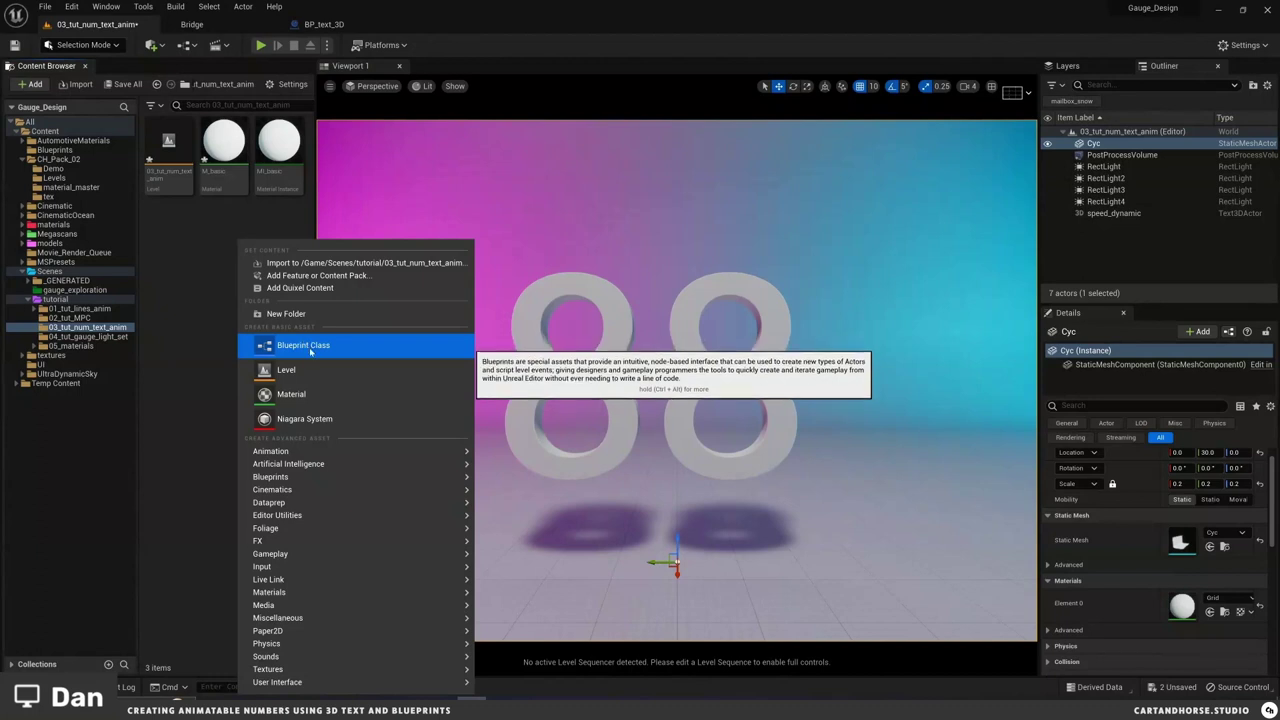
click(310, 346)
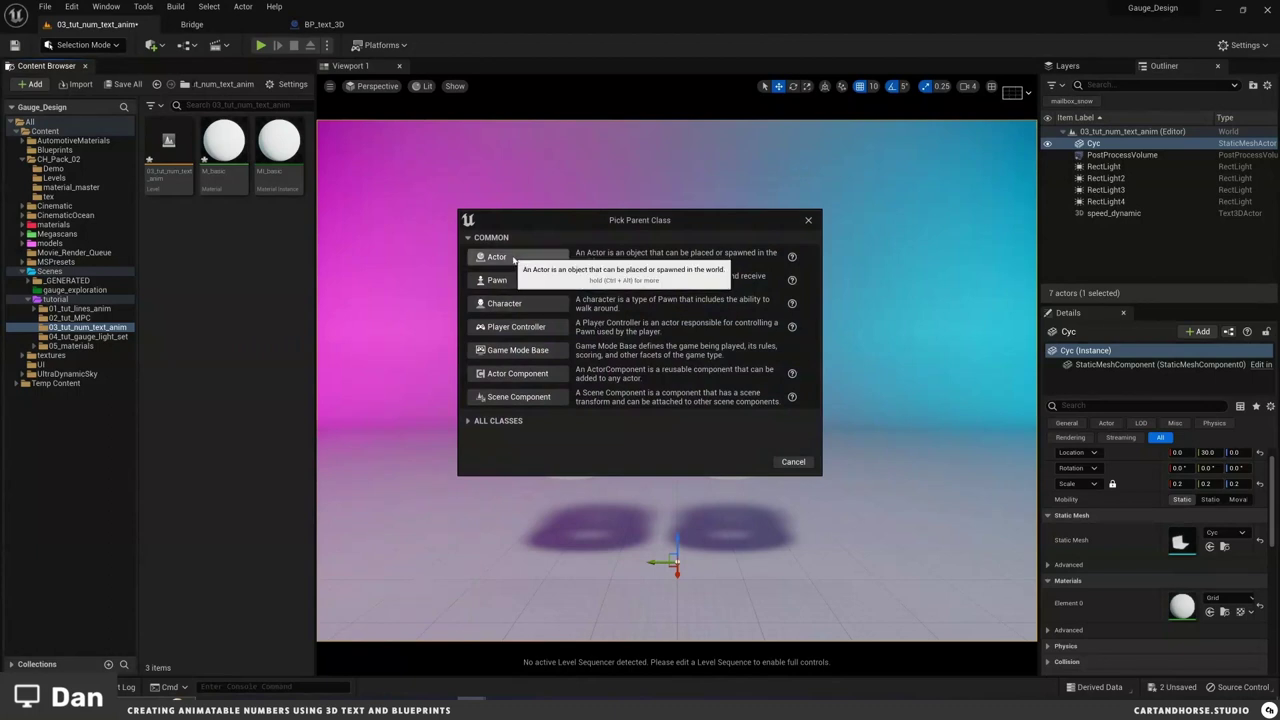
click(513, 259)
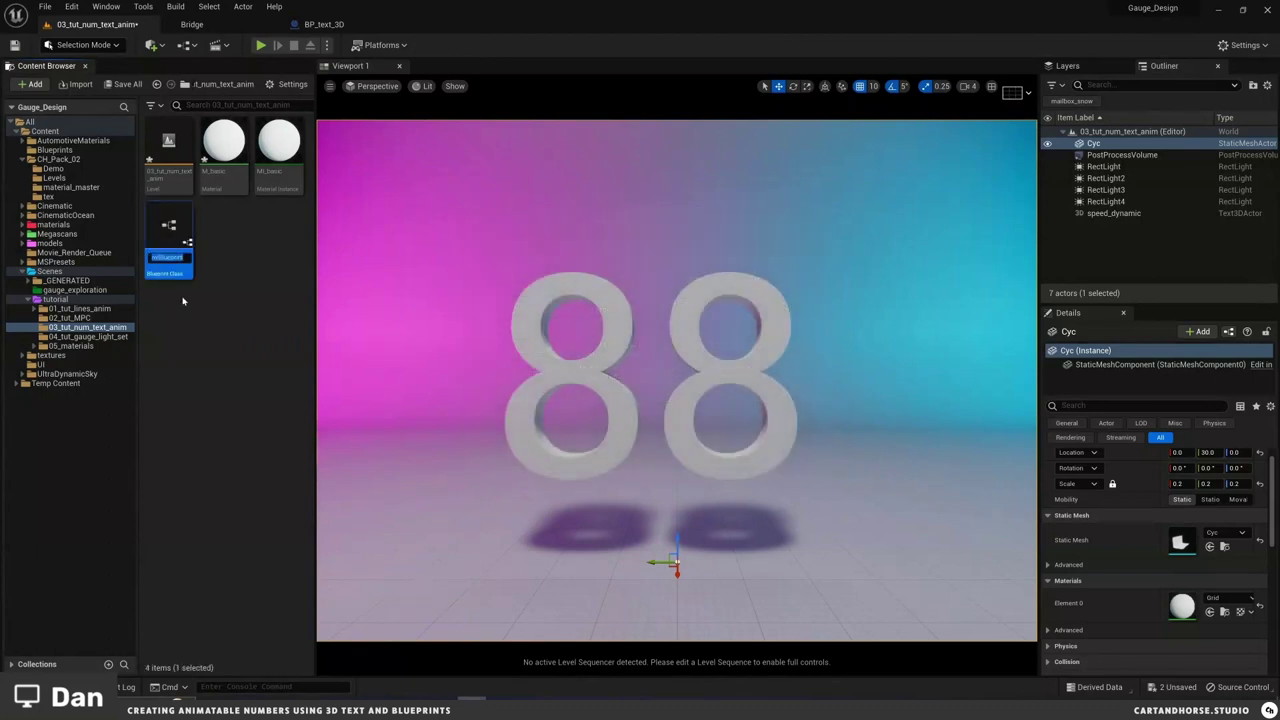
text(BP_num_anim)
key(Return)
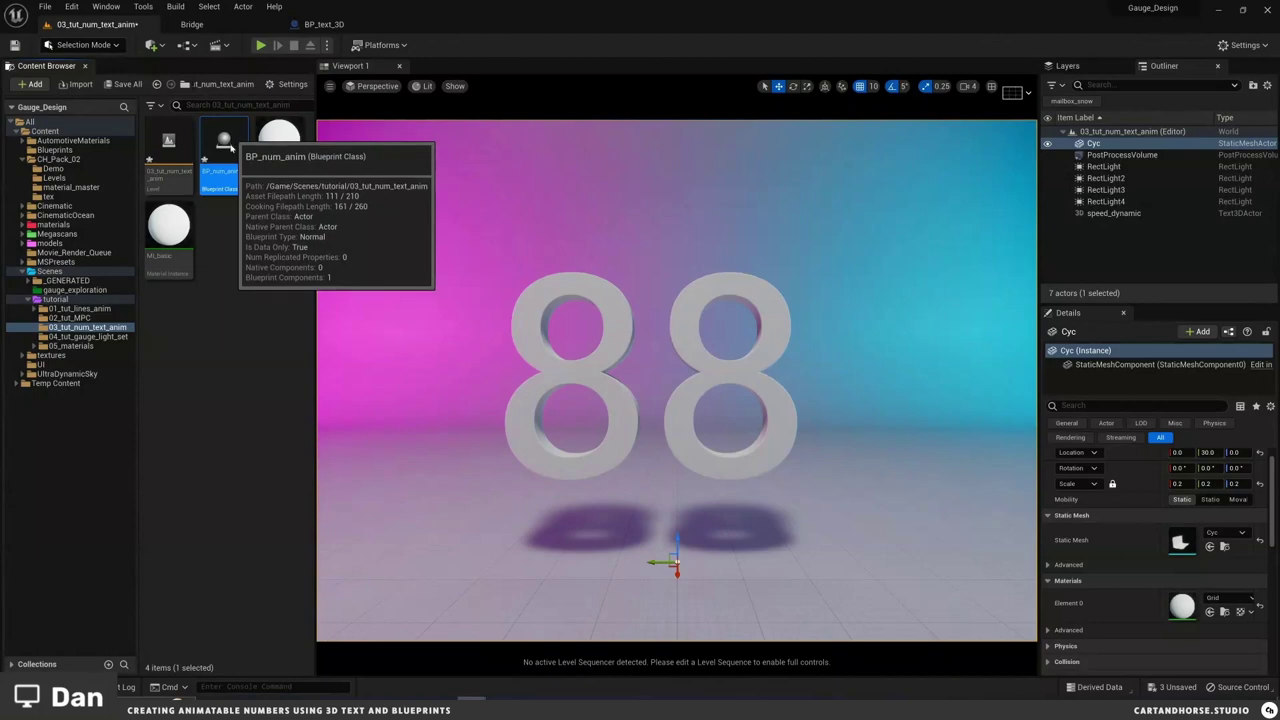
Step: Open the BP_num_anim blueprint for editing and add a Text 3D component to it
double_click(223, 150)
click(1166, 89)
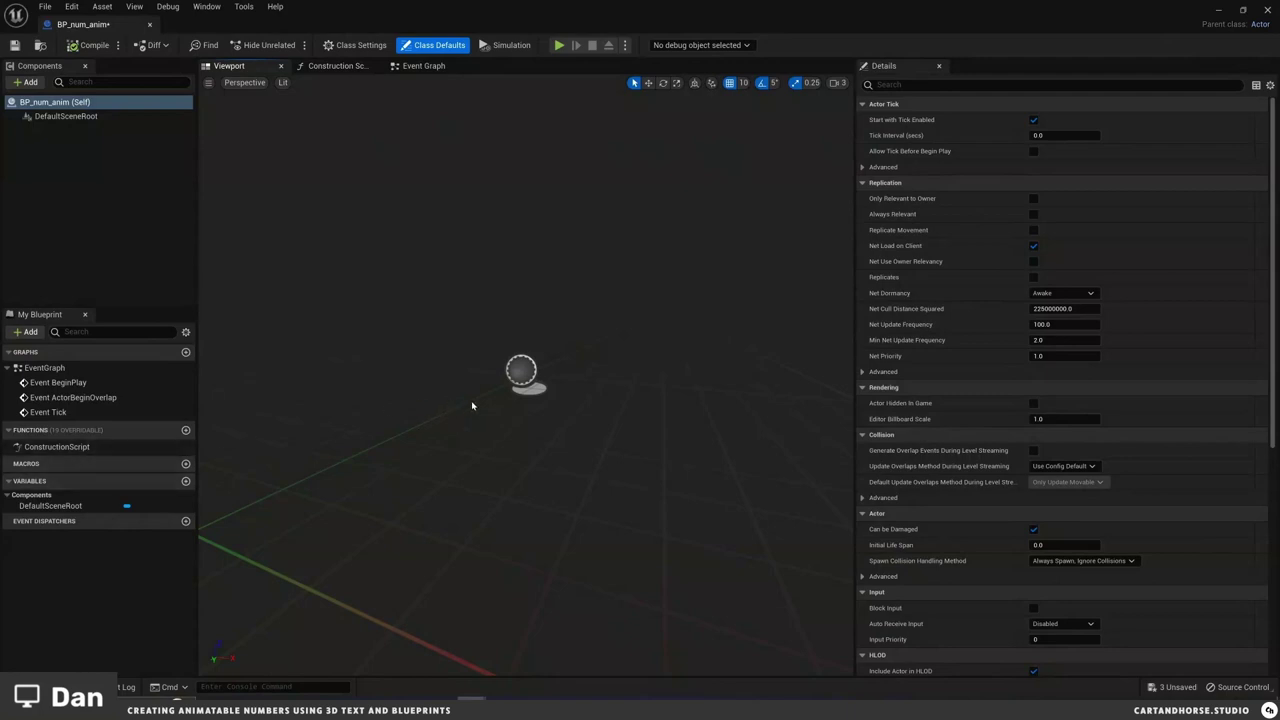
click(26, 82)
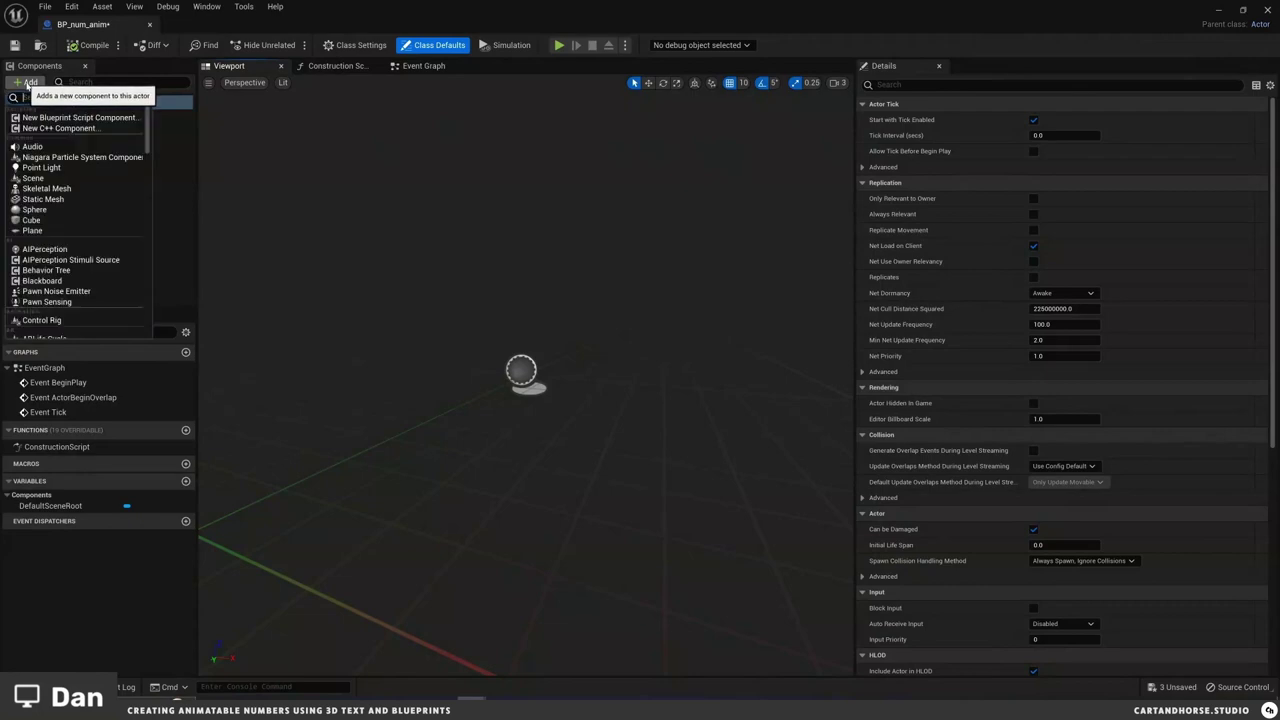
text(3d text)
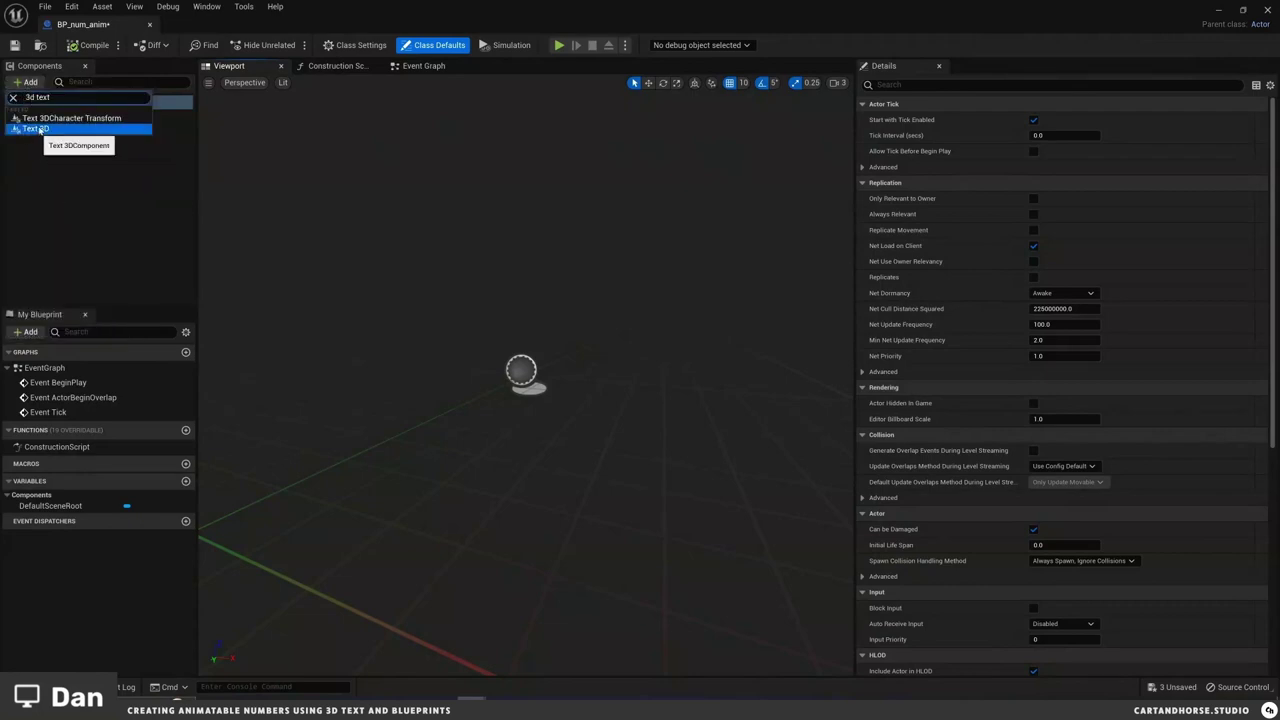
click(70, 130)
key(Return)
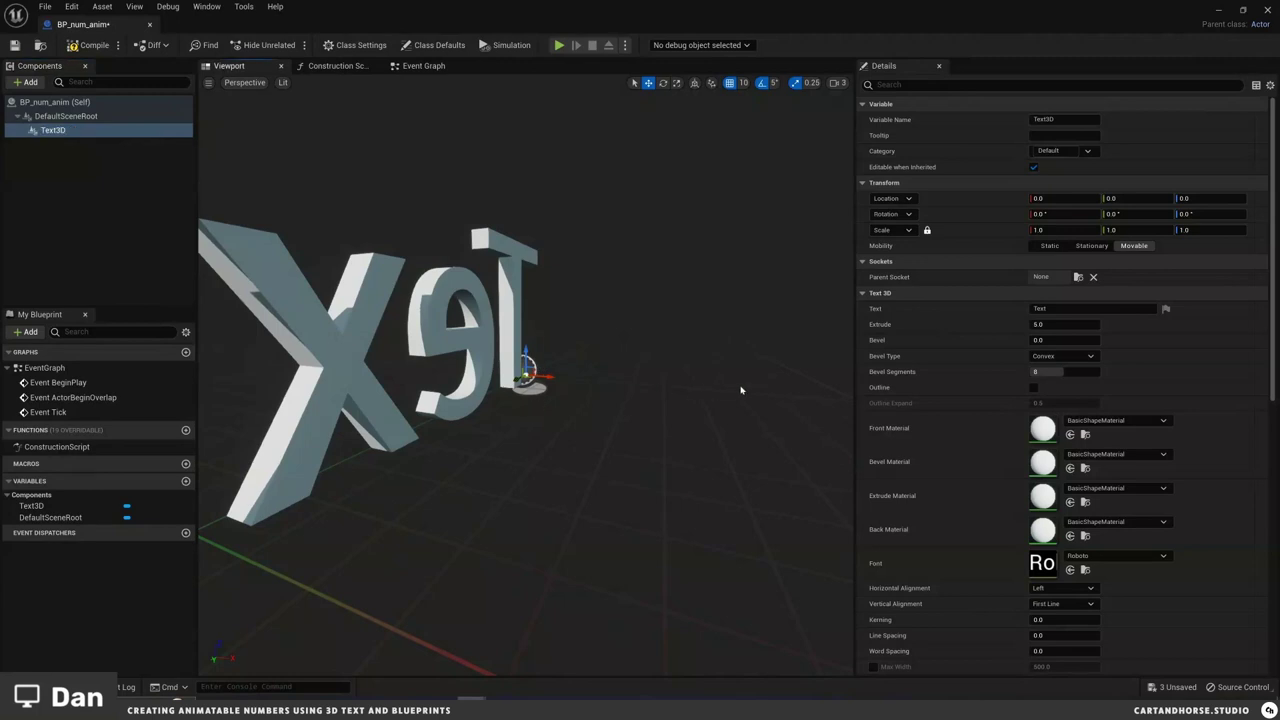
Step: Set the Text3D component's text to 88
alt+drag(400, 280, 736, 320)
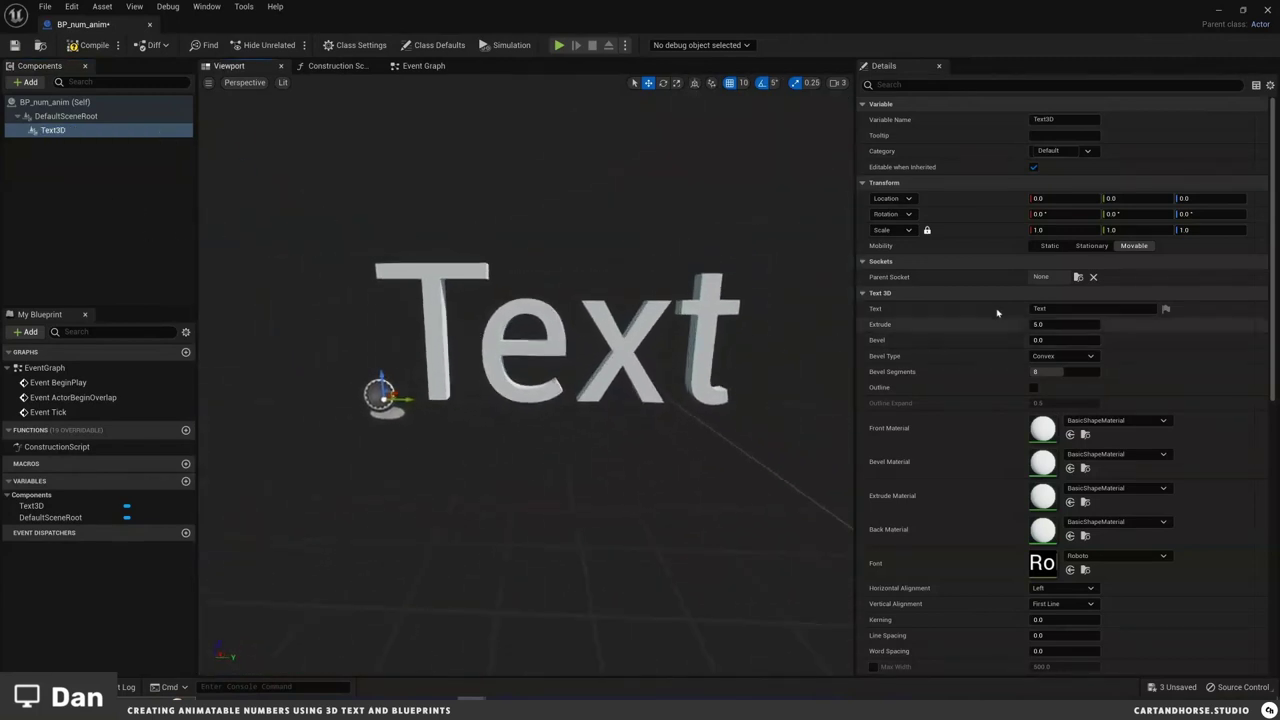
click(1040, 309)
text(88)
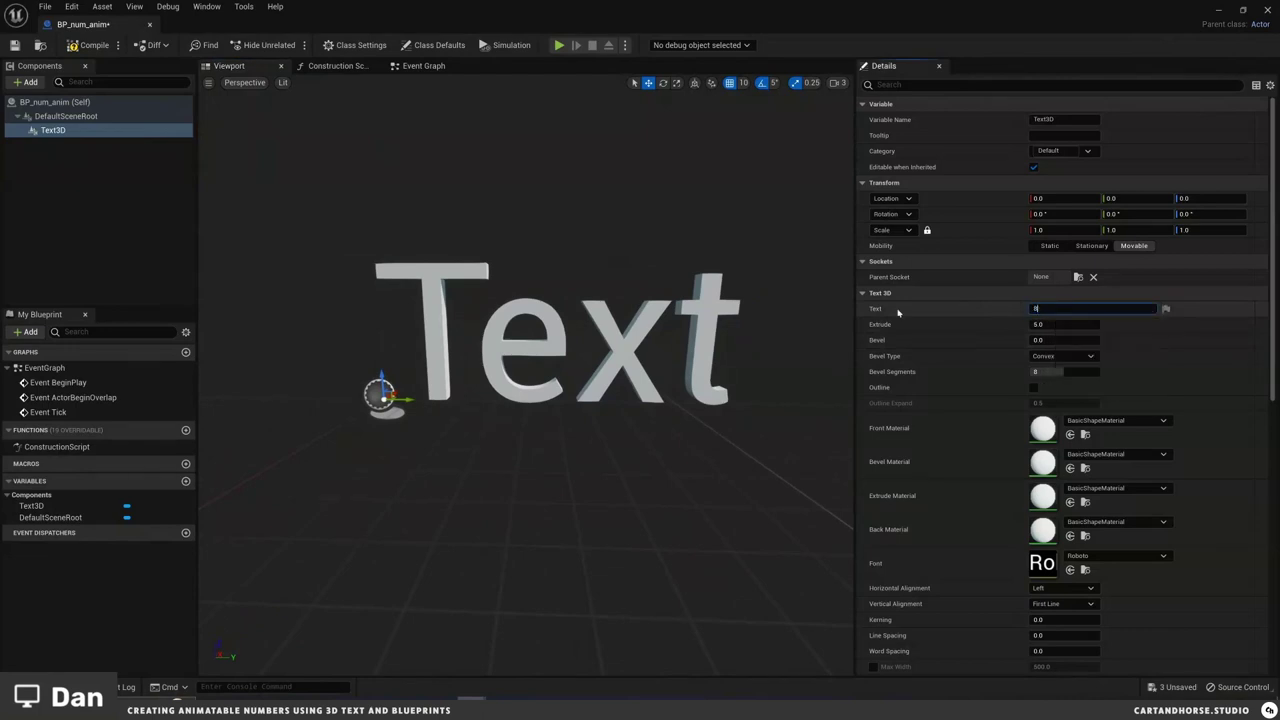
key(Return)
key(f)
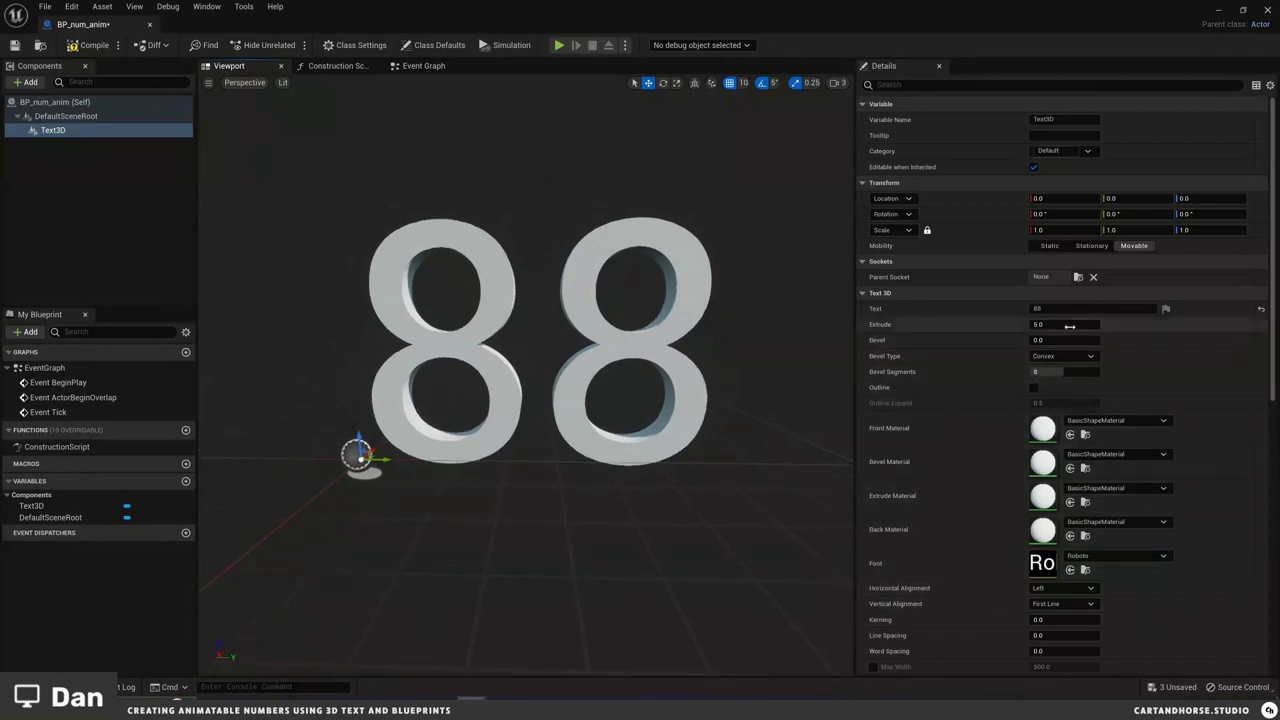
Step: Set the bevel of the 3D number text to 0.25
click(1068, 340)
text(.25)
key(Return)
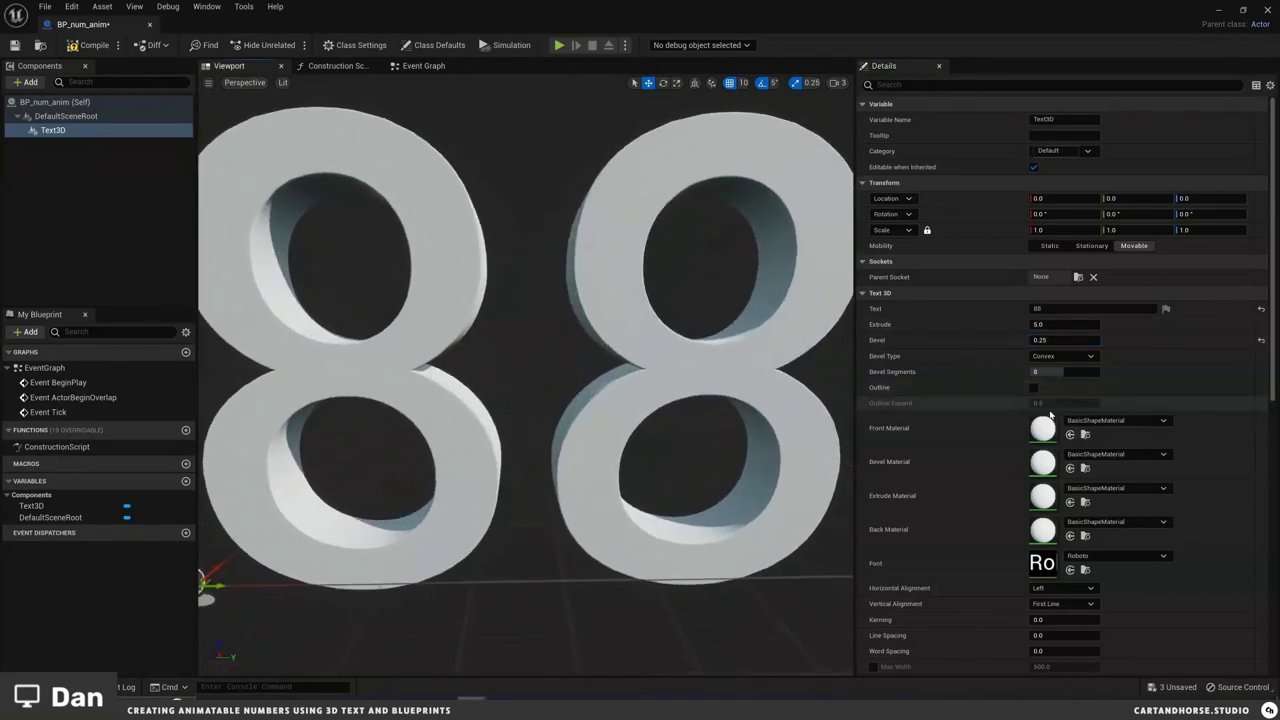
scroll(670, 385, up, 6)
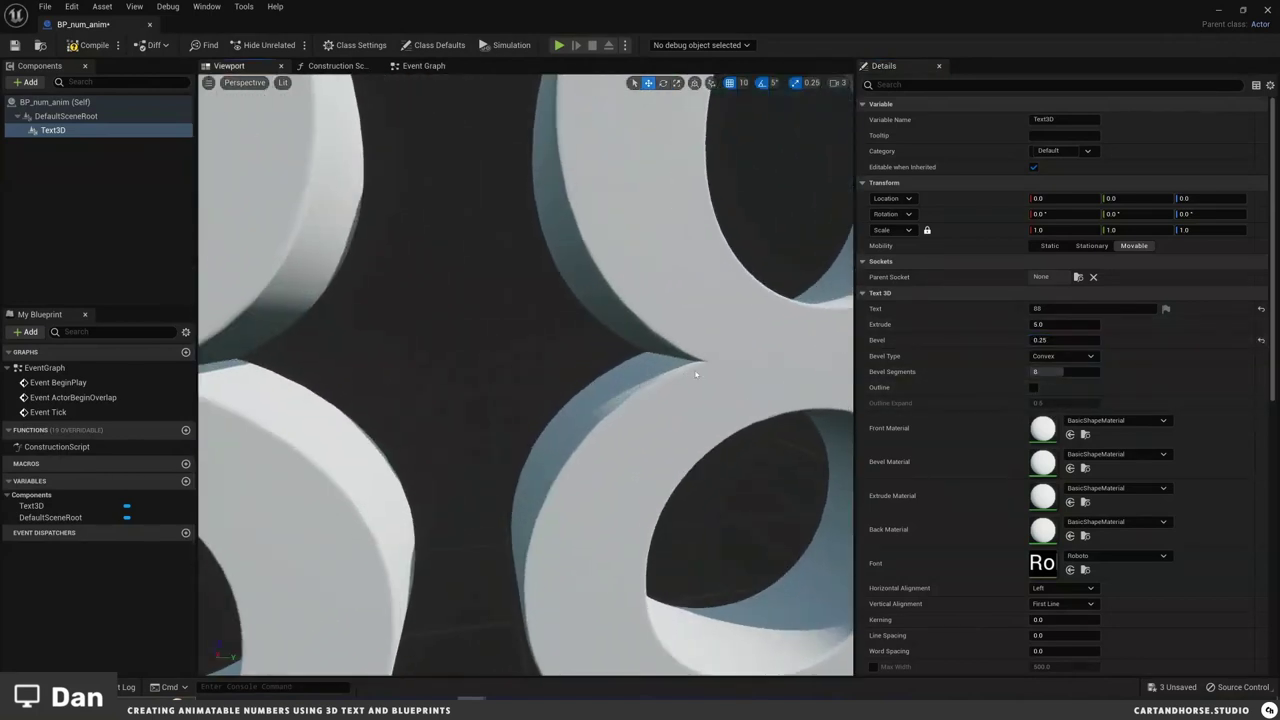
scroll(686, 374, down, 8)
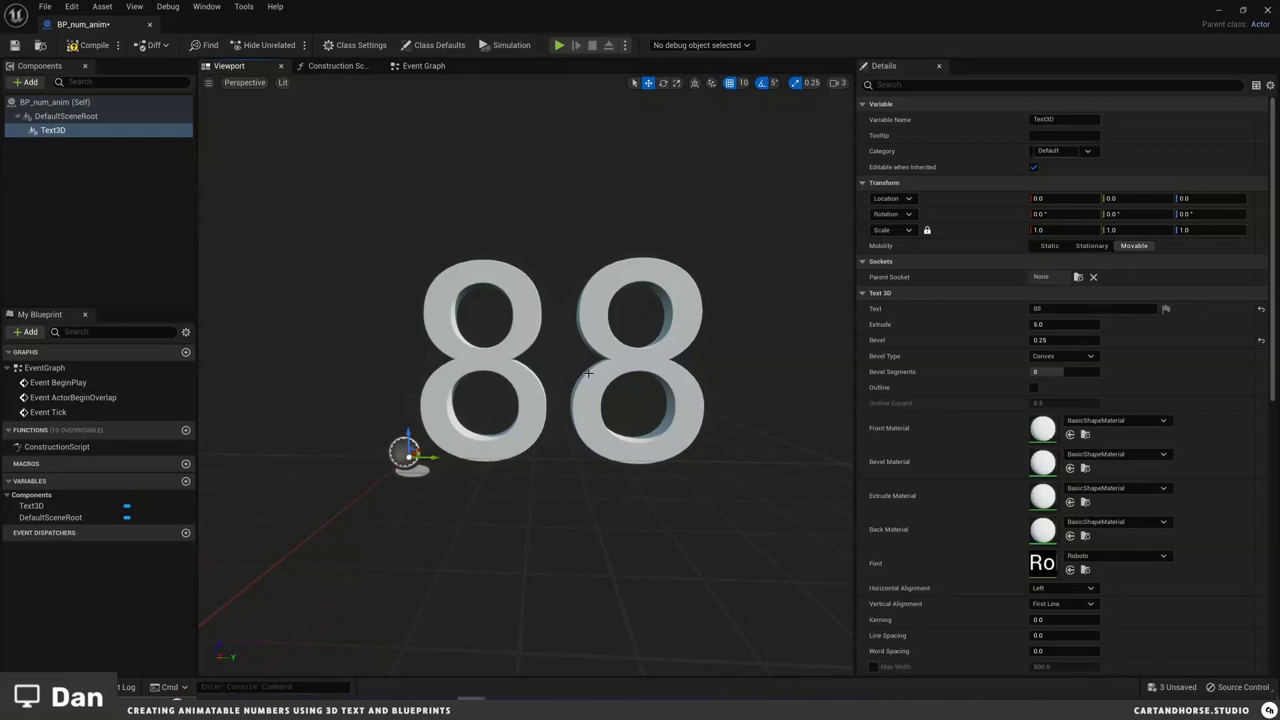
scroll(595, 364, up, 4)
scroll(578, 407, down, 3)
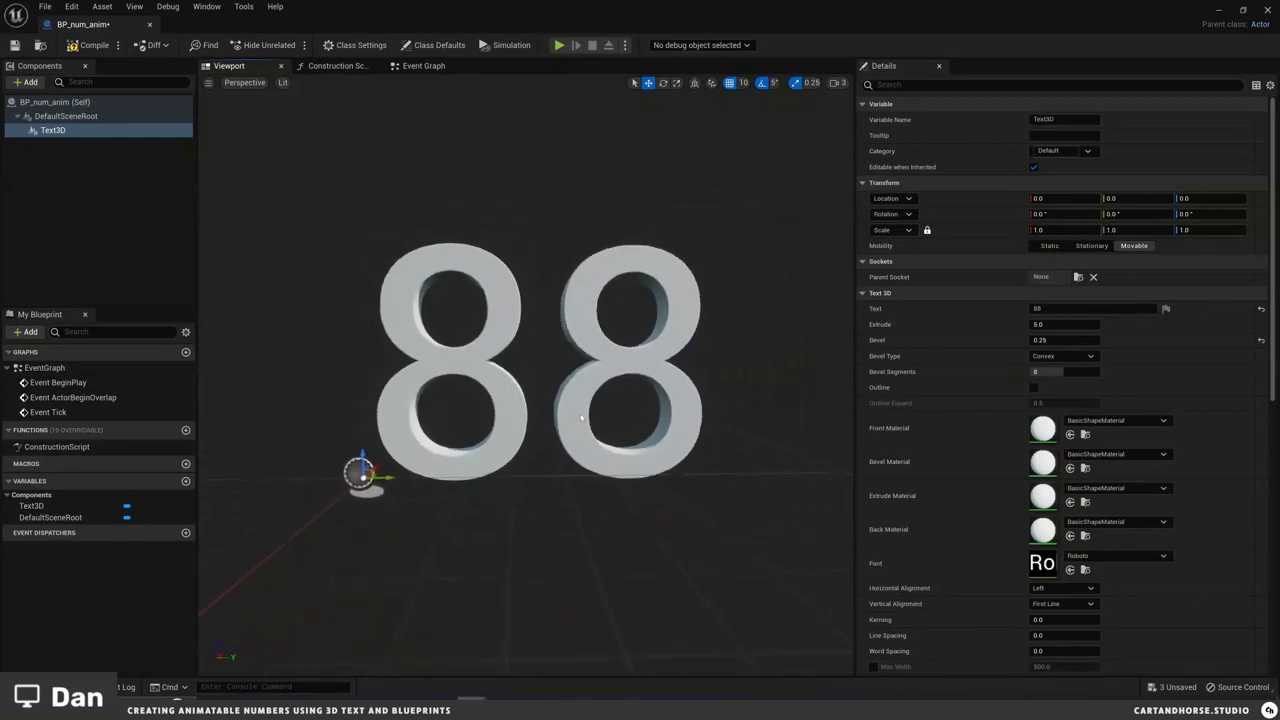
scroll(580, 412, up, 1)
alt+drag(612, 415, 411, 381)
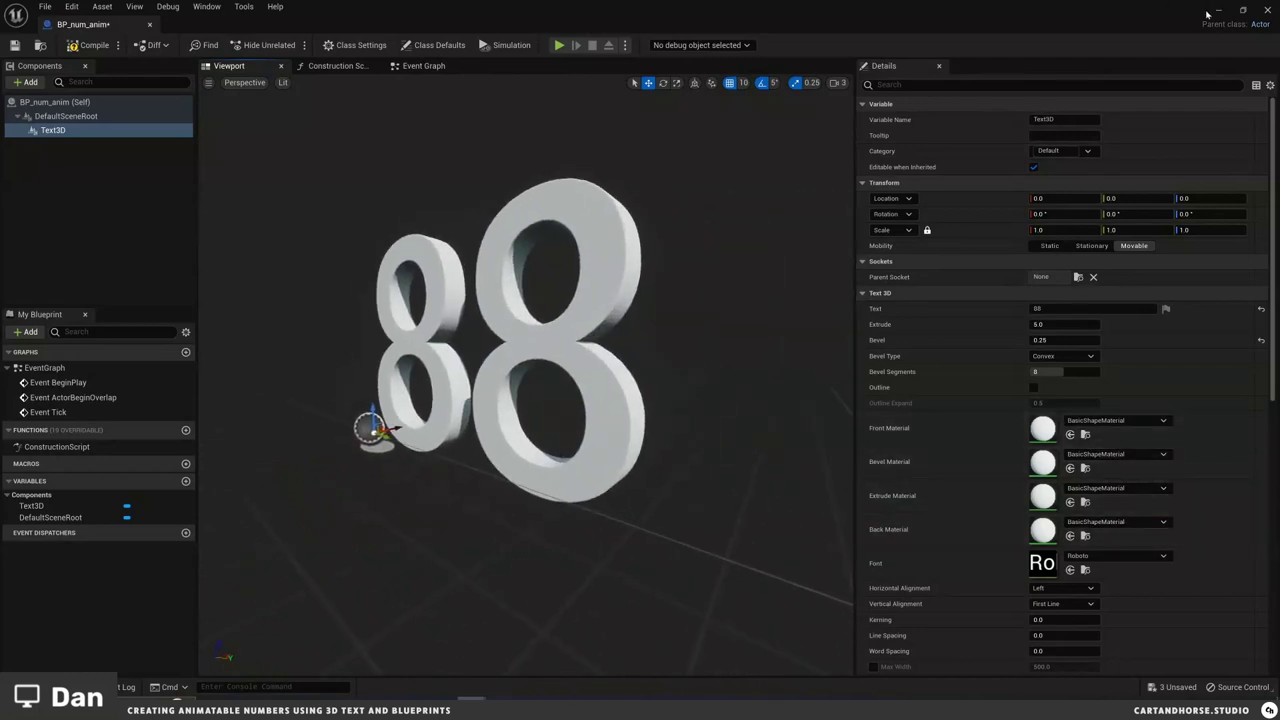
Step: Assign the MI_basic material instance from the 03_tut_num_text_anim folder as the 3D text's front material
click(1243, 9)
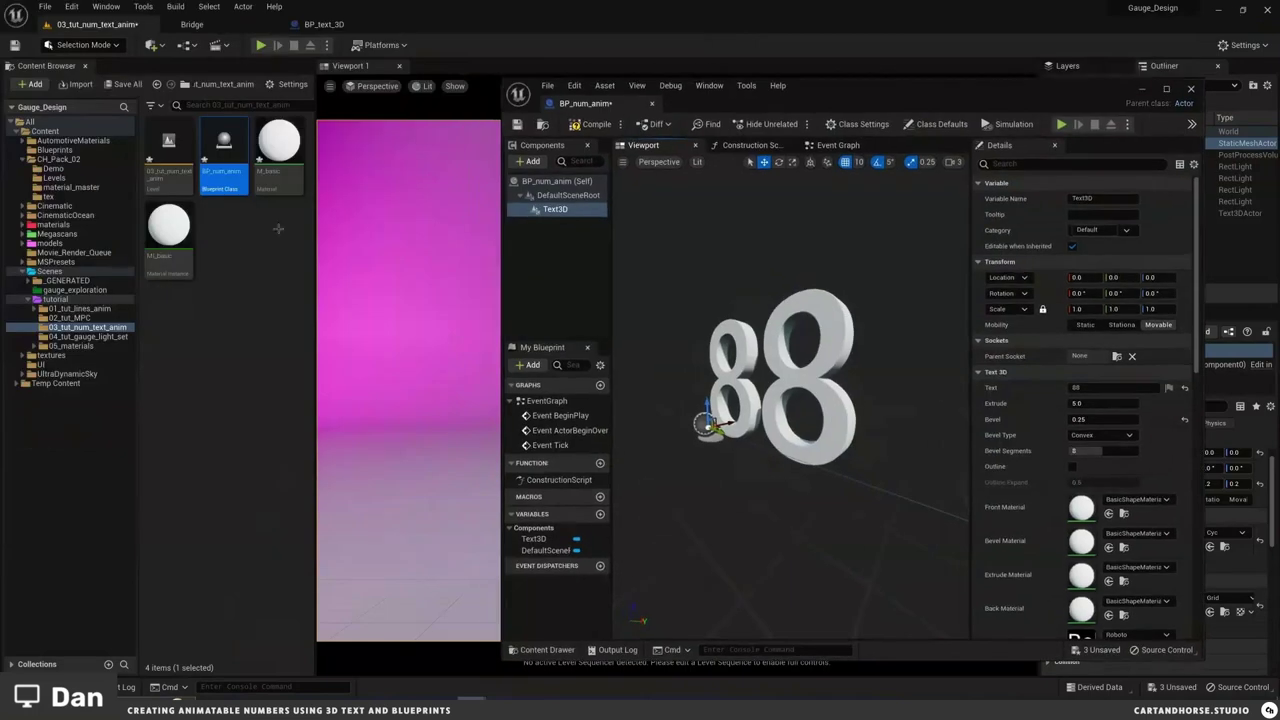
click(214, 252)
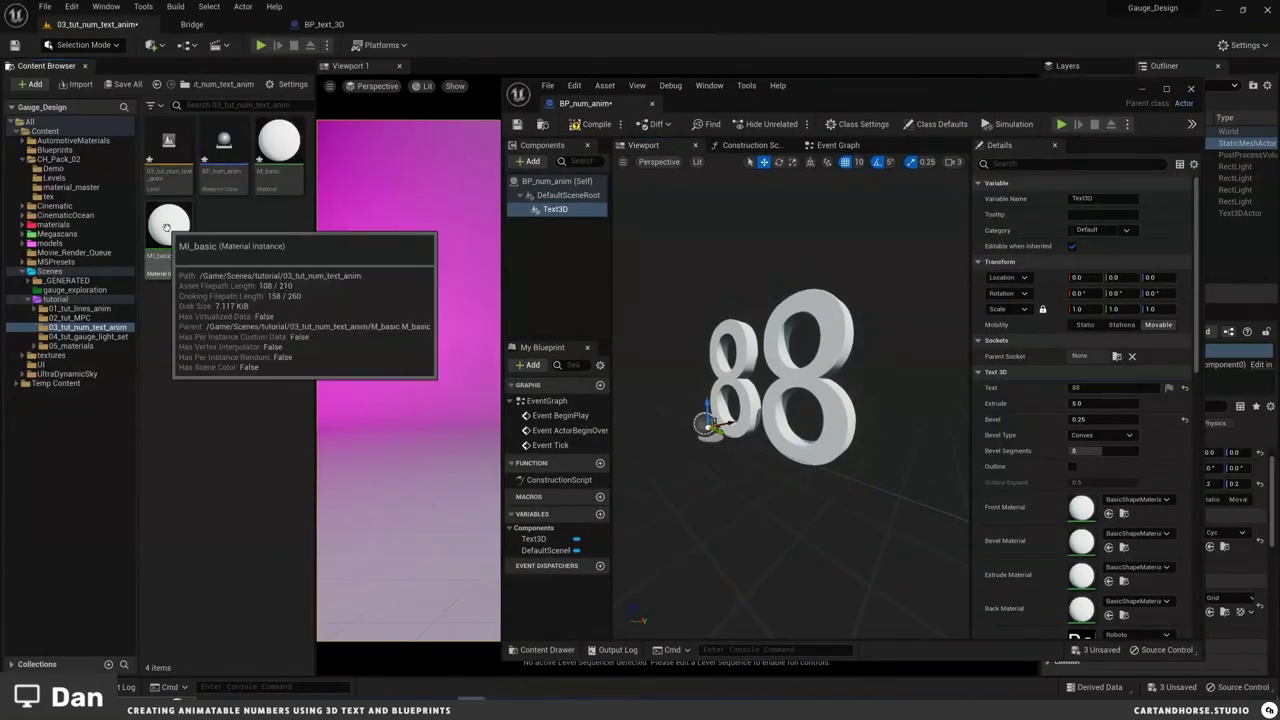
drag(166, 228, 1083, 505)
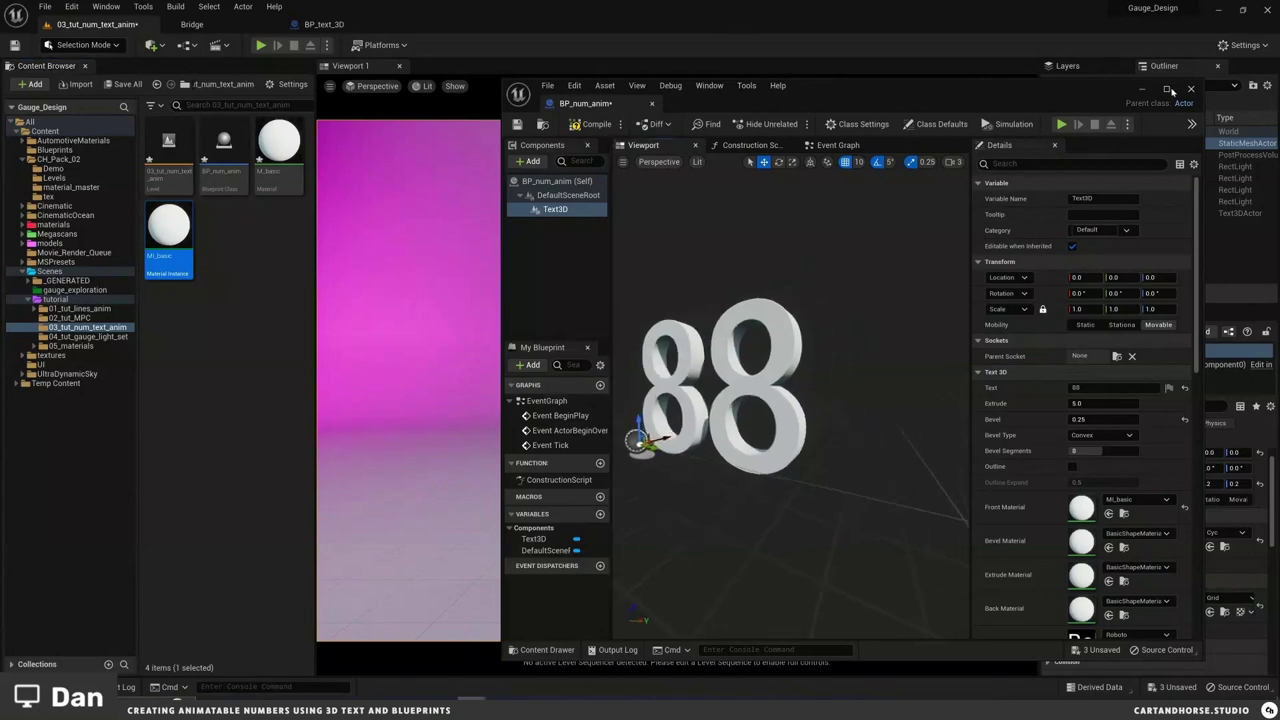
click(1168, 90)
alt+drag(677, 343, 629, 366)
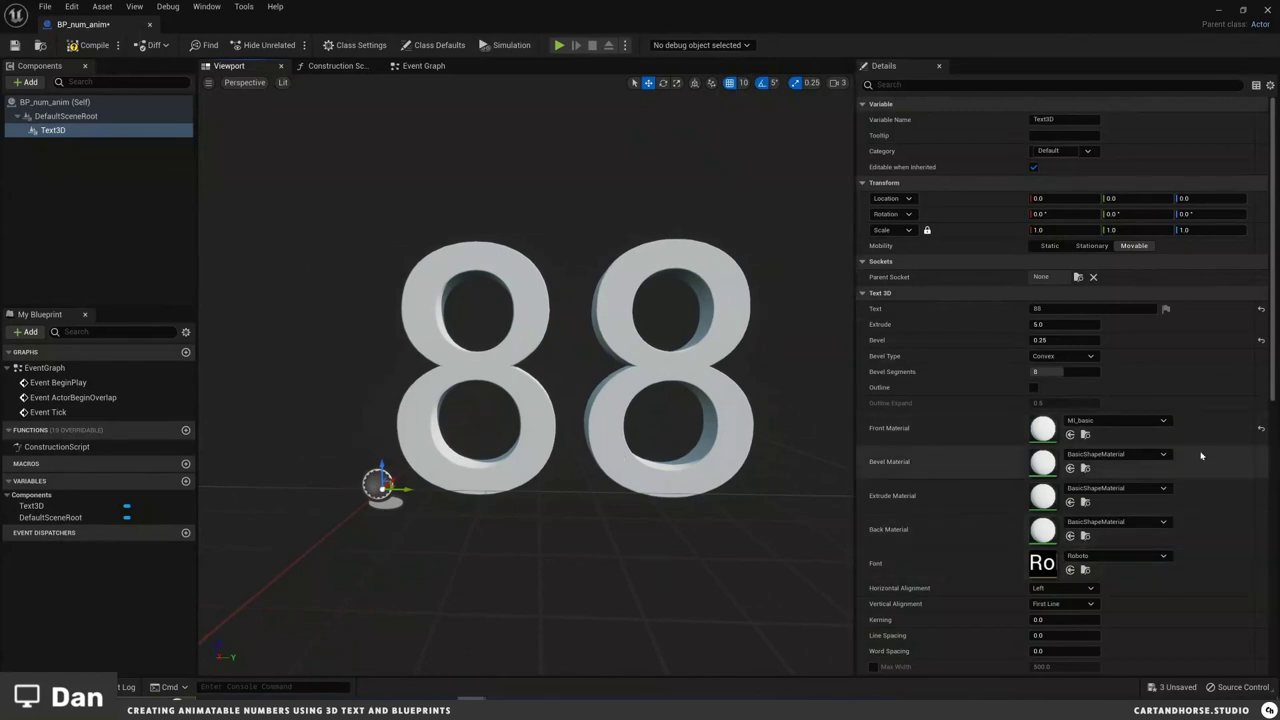
Step: Enable the metal parameter override in the MI_basic material instance, set it to 1, and check the numbers in the blueprint
double_click(1043, 428)
click(400, 138)
click(787, 138)
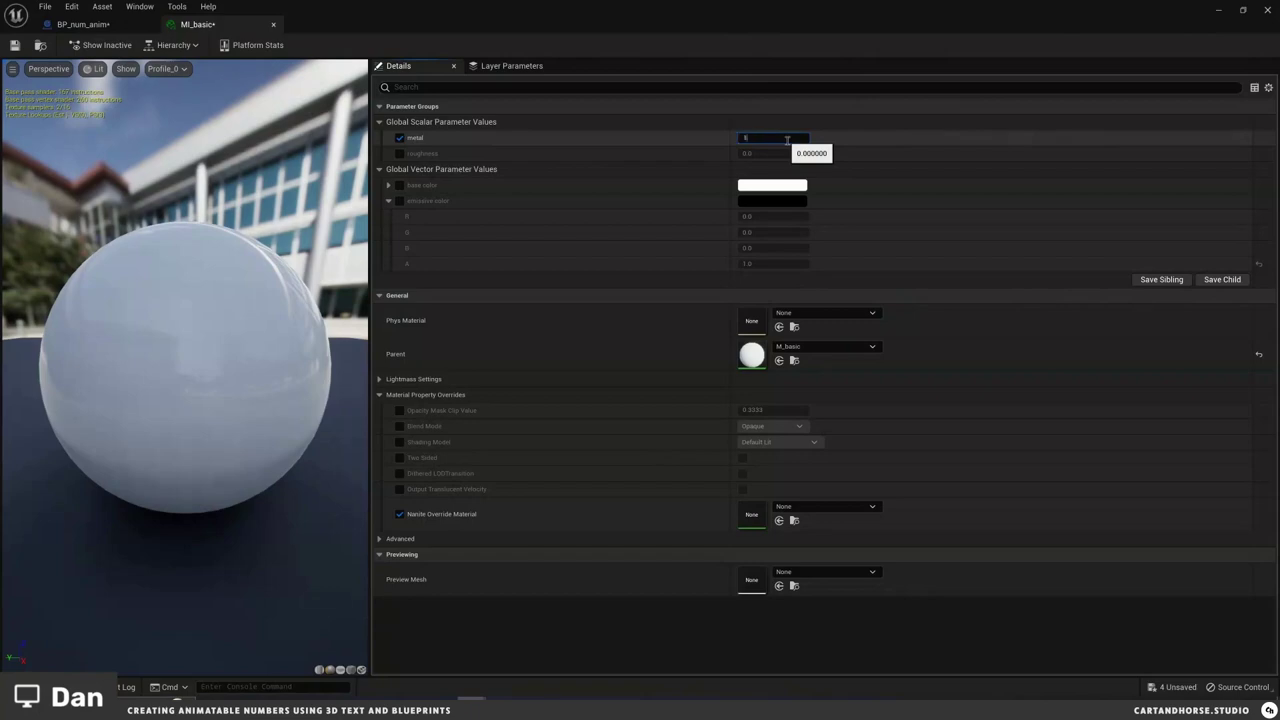
text(1)
key(Return)
click(83, 24)
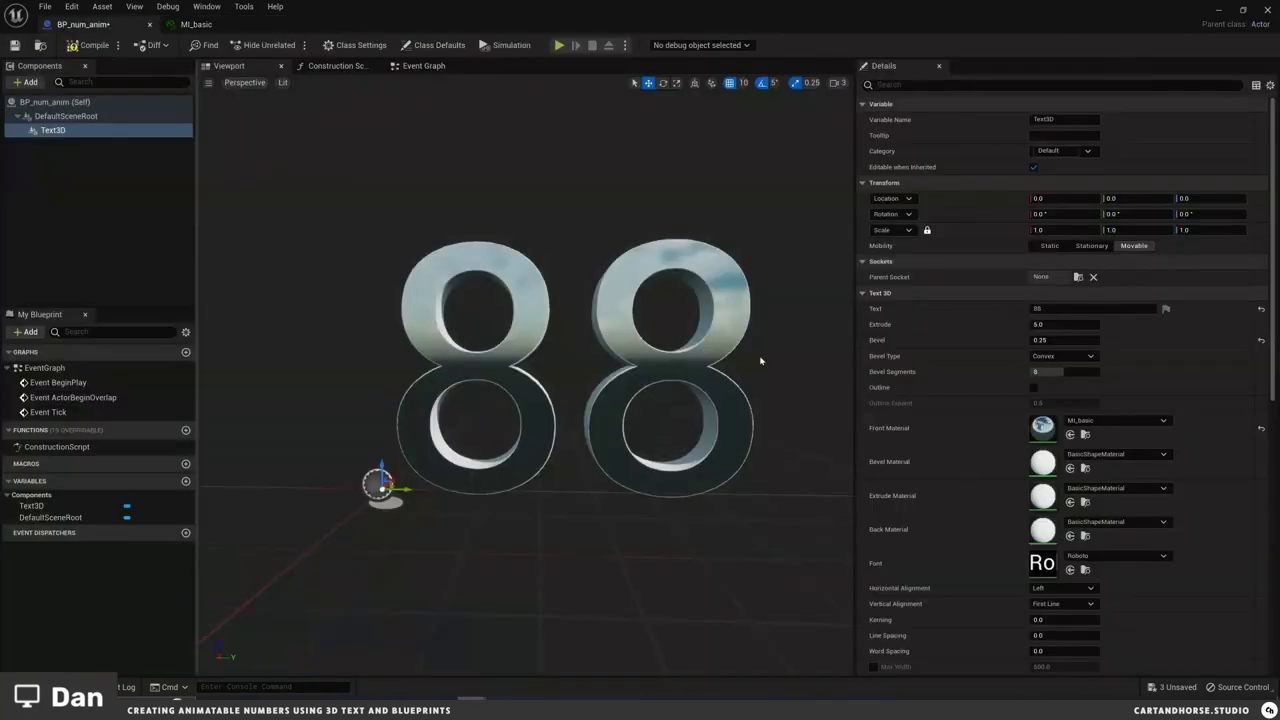
mouse_move(590, 390)
mouse_down()
mouse_move(557, 380)
mouse_move(651, 391)
mouse_move(611, 380)
mouse_move(611, 408)
mouse_move(603, 391)
mouse_up()
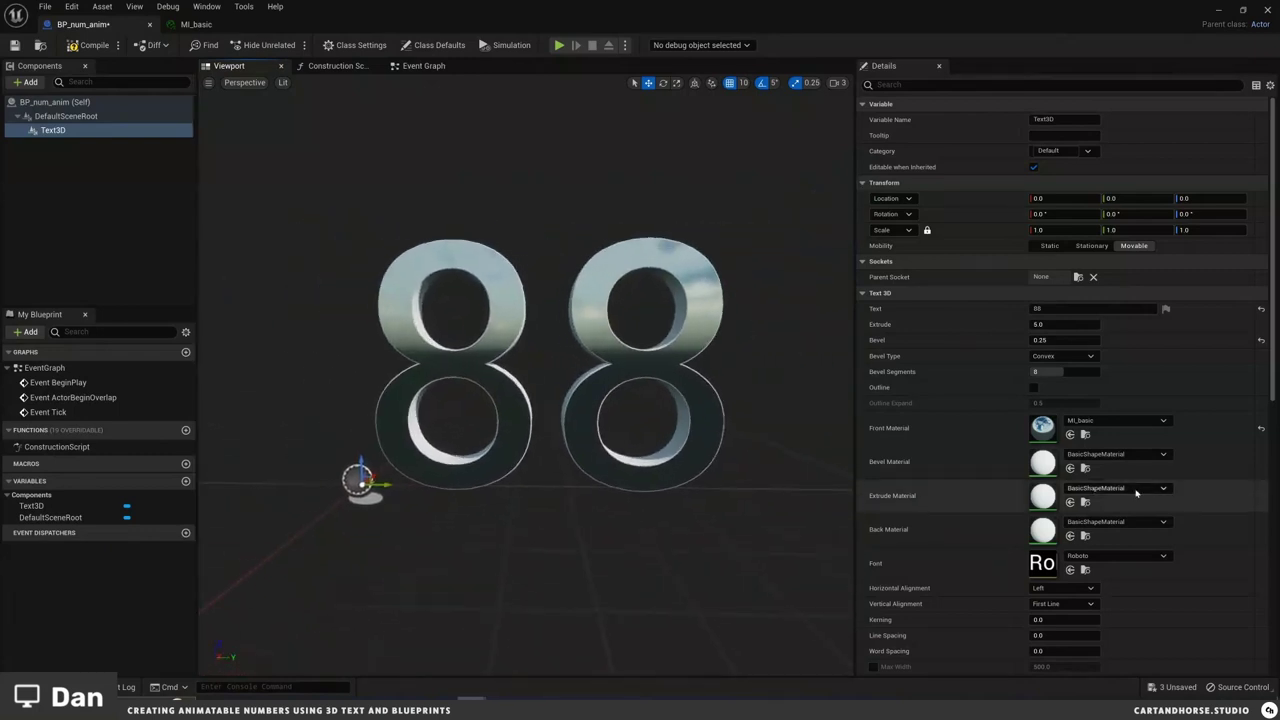
Step: Set the metal parameter of MI_basic to 0, save the material instance and close it
double_click(1043, 428)
click(766, 138)
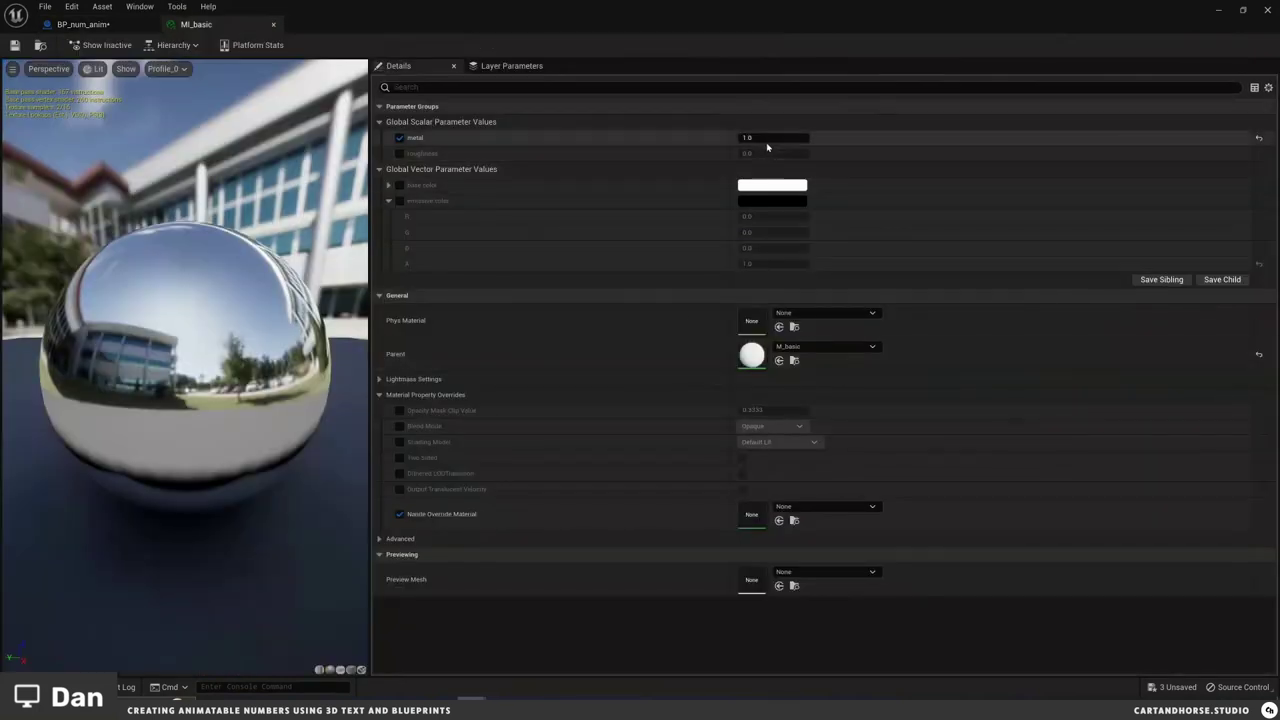
text(0)
key(Return)
click(15, 45)
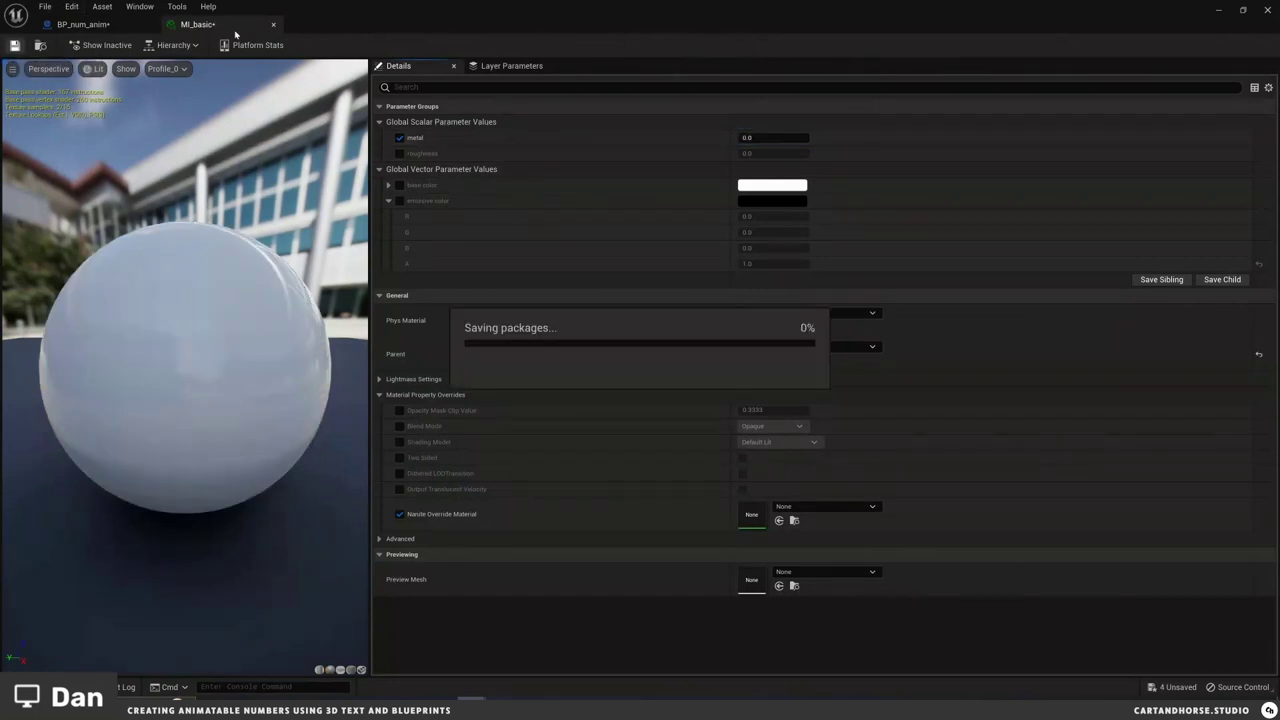
click(274, 26)
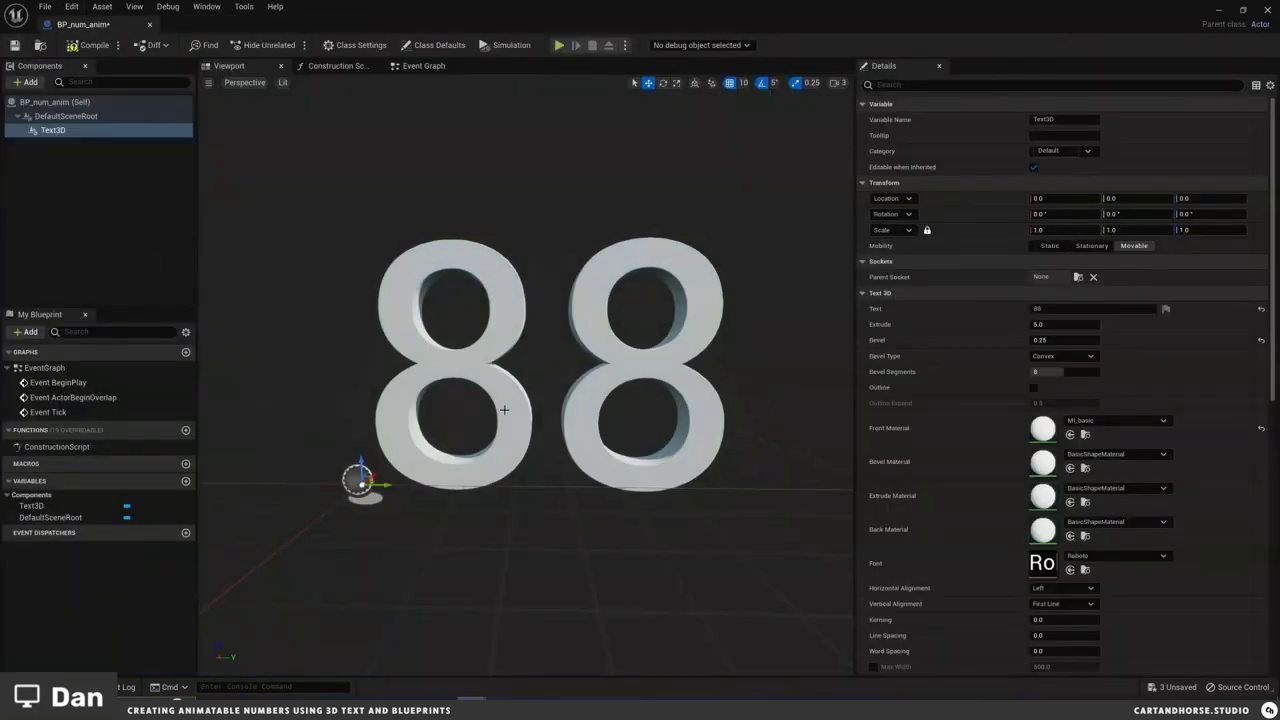
Step: Deselect the Text3D component and open the Construction Script graph of BP_num_anim
click(88, 187)
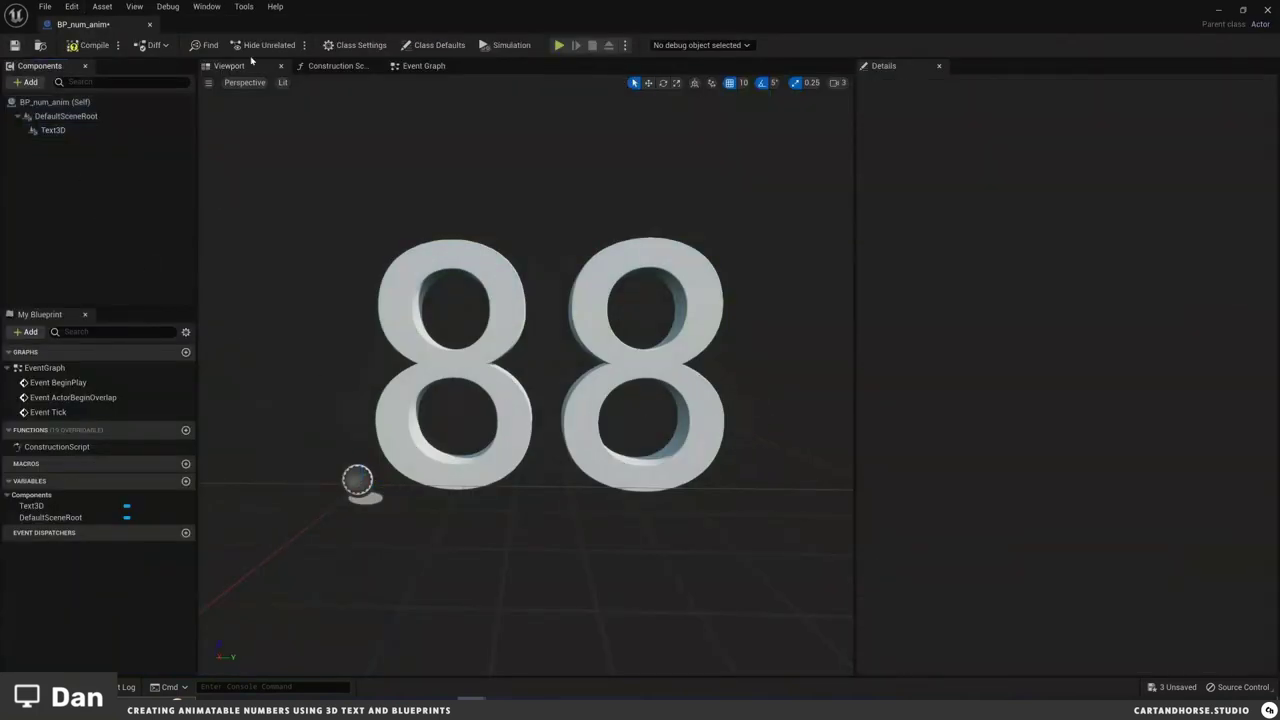
click(336, 66)
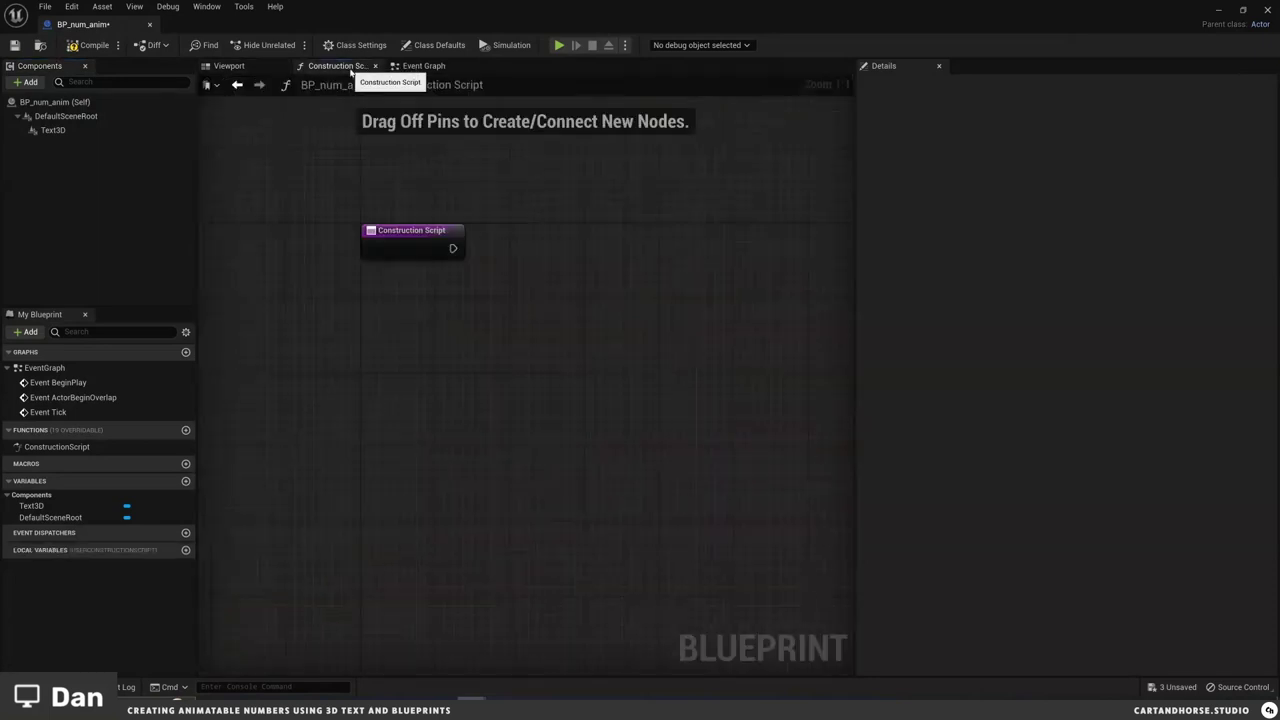
right_drag(526, 362, 458, 412)
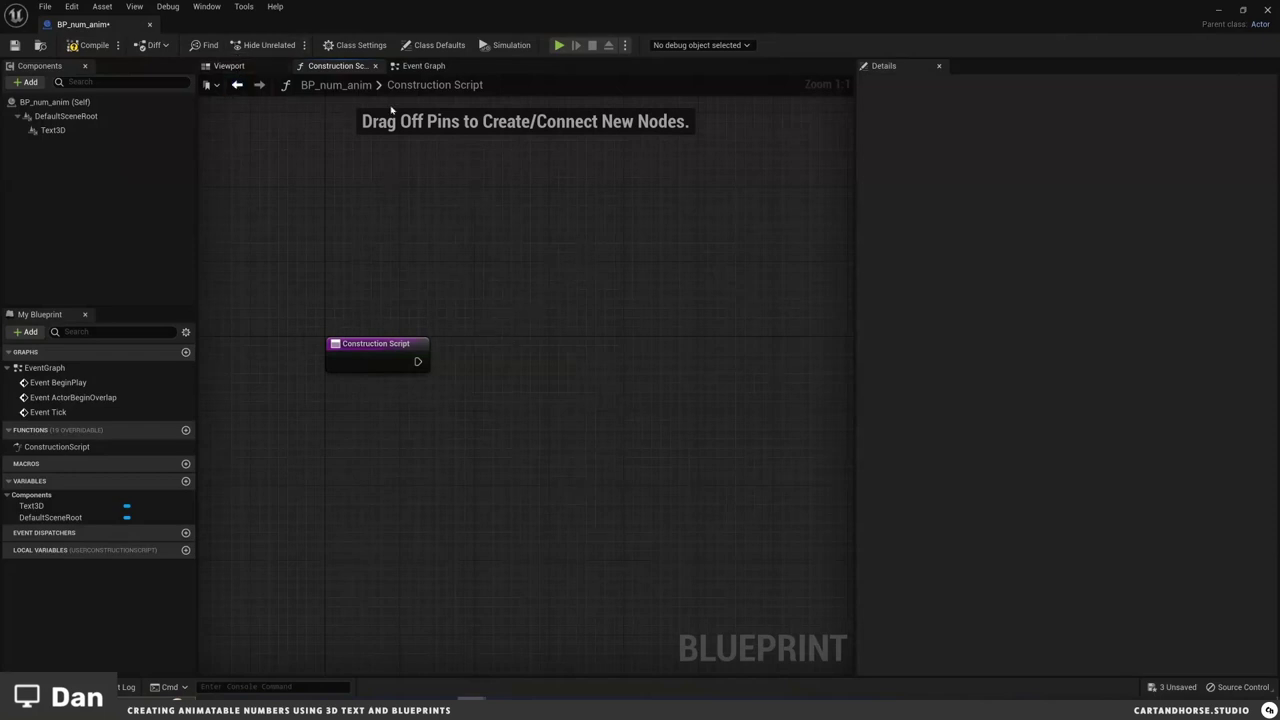
Step: Look at the 3D numbers in the blueprint viewport, run and stop the level, and return to the Construction Script graph
click(262, 68)
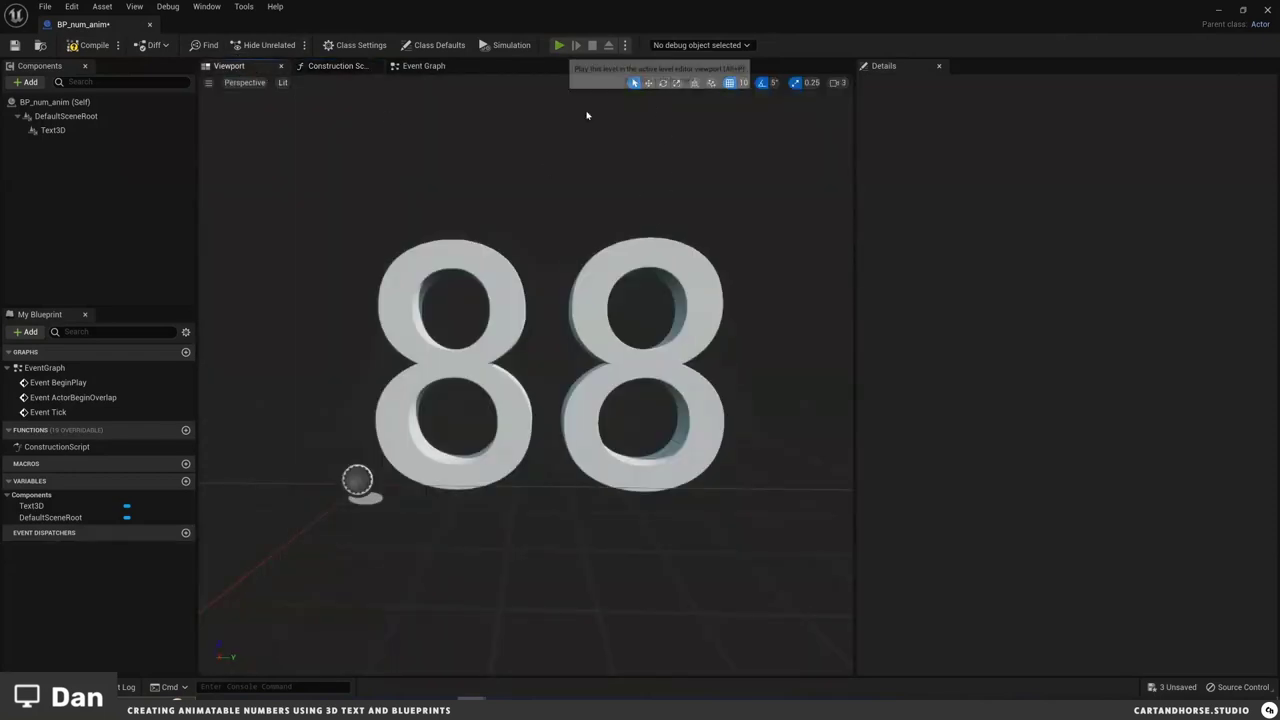
key(alt+p)
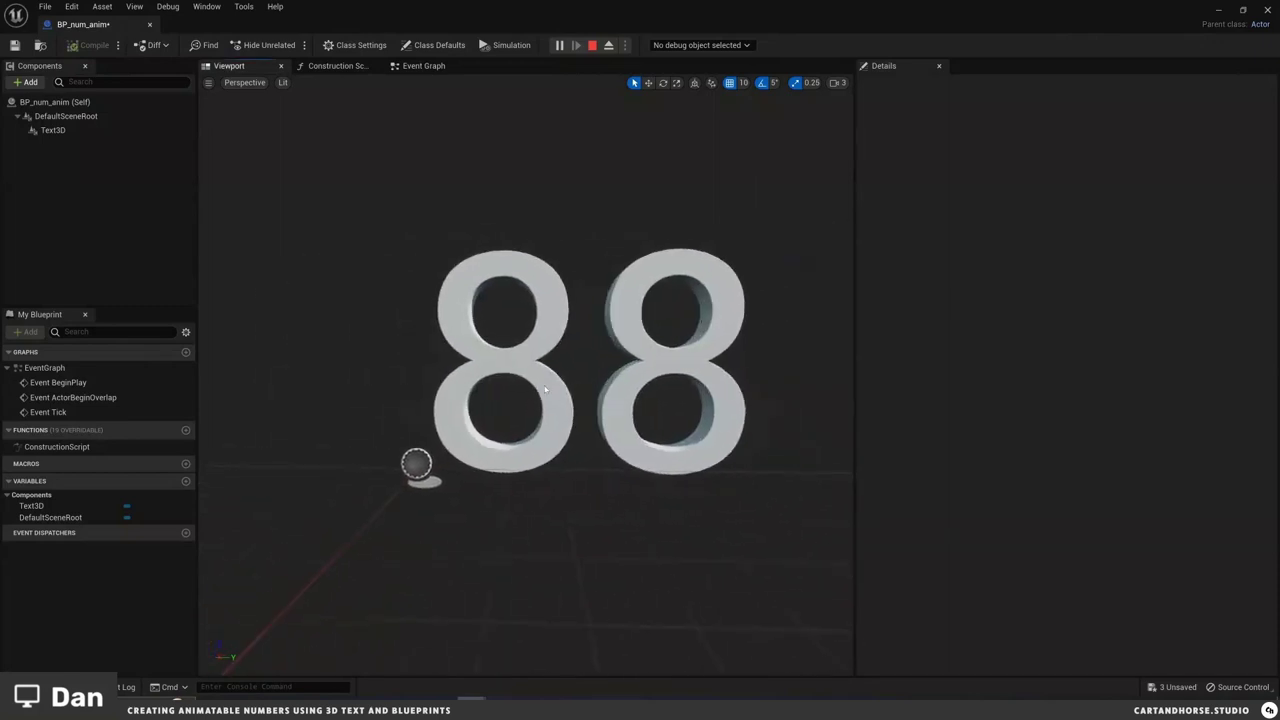
click(592, 46)
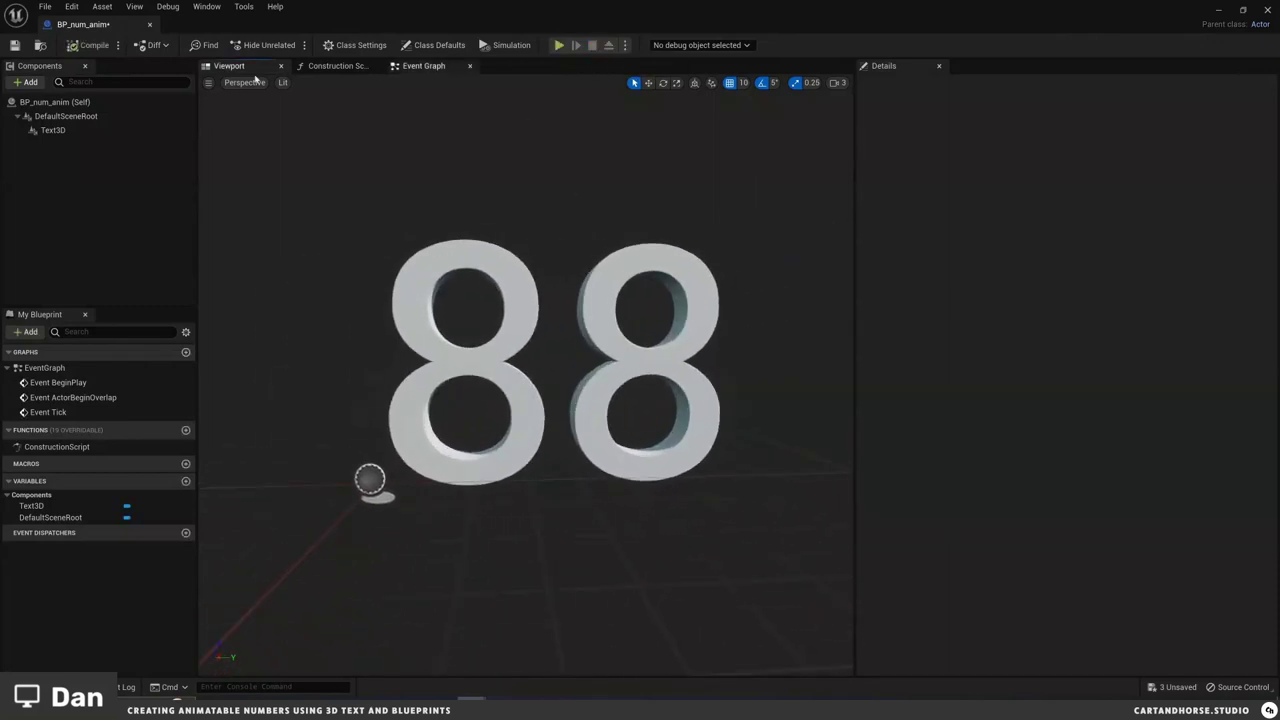
click(337, 66)
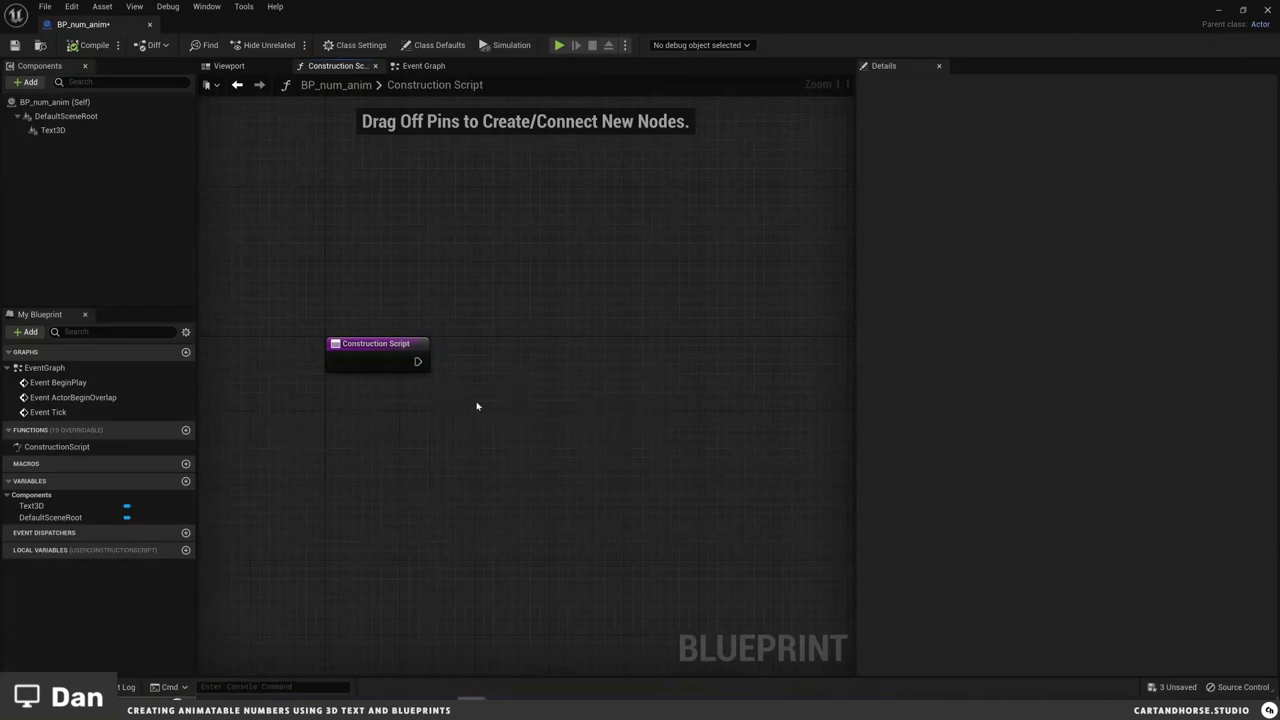
Step: Place a reference to the Text3D component in the Construction Script graph below the entry node, and check the numbers in the viewport
right_drag(476, 405, 438, 370)
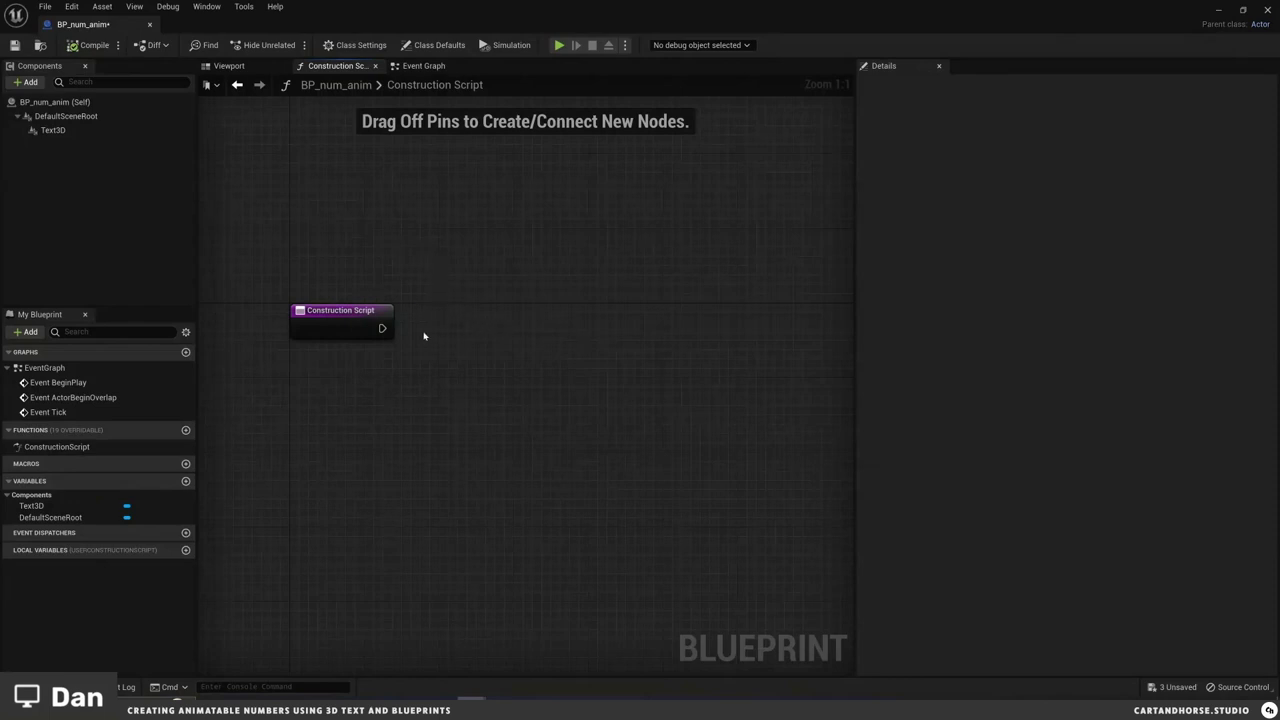
drag(50, 130, 468, 430)
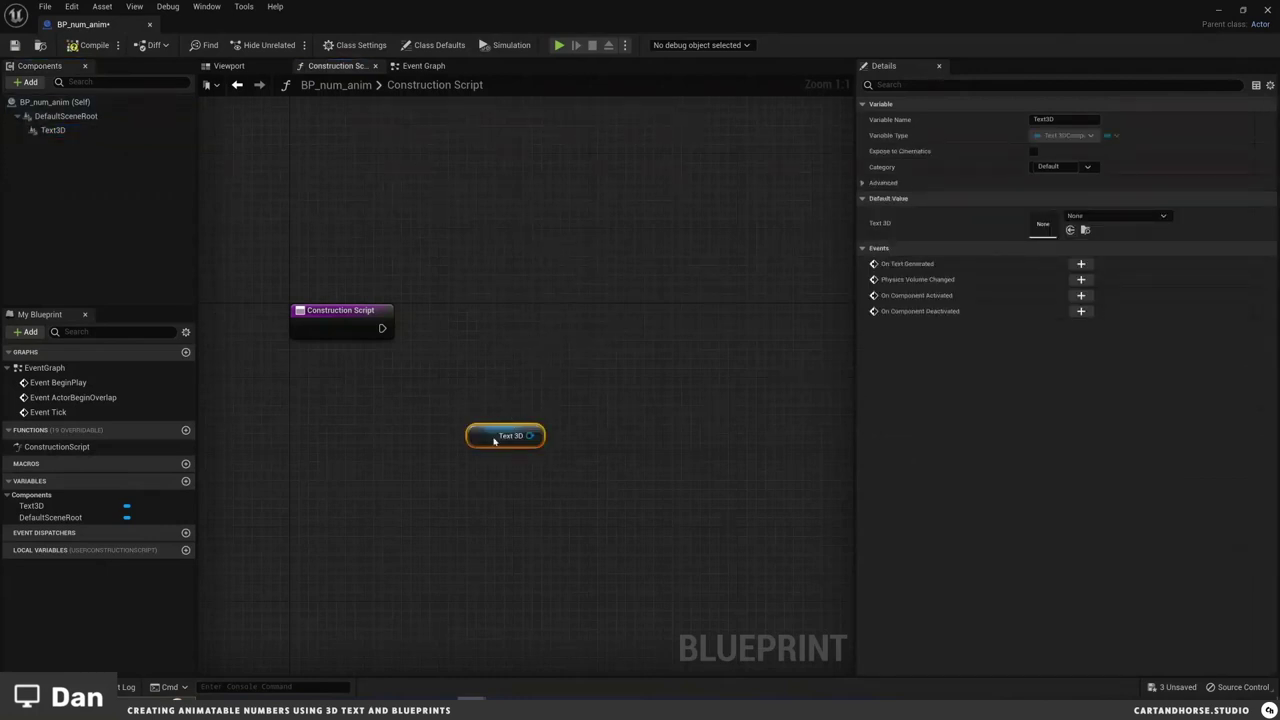
click(229, 65)
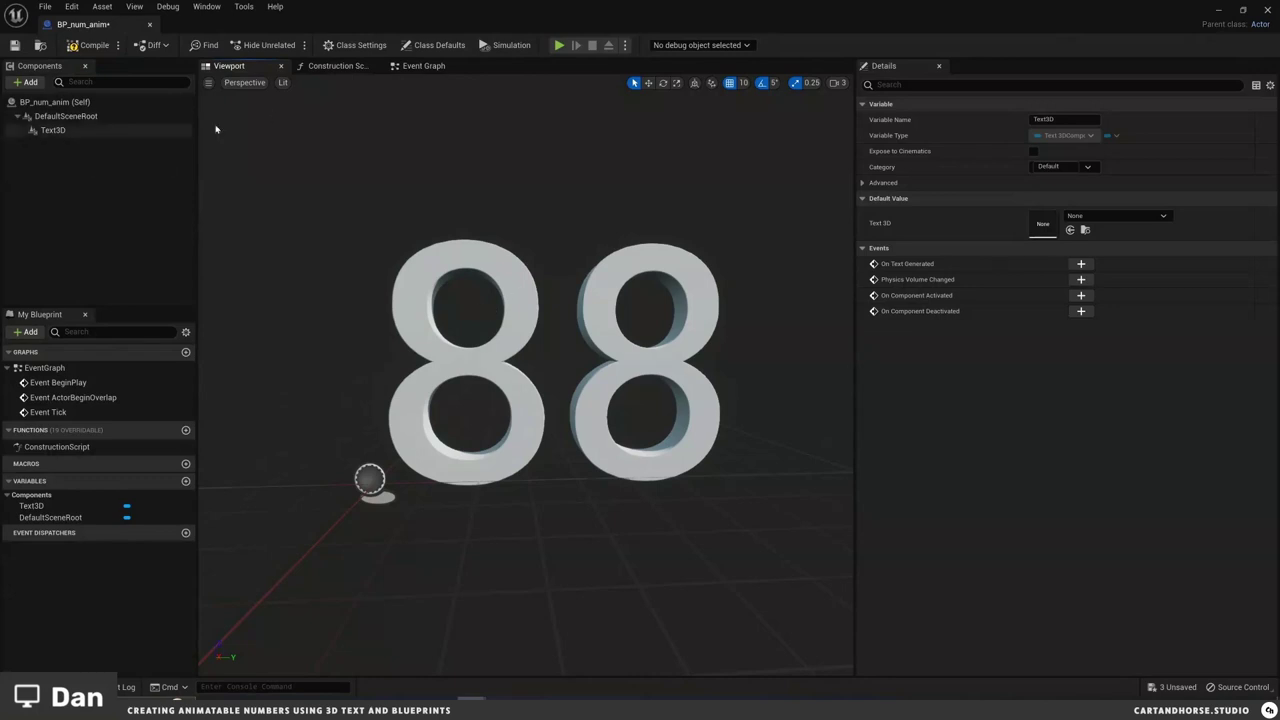
click(350, 68)
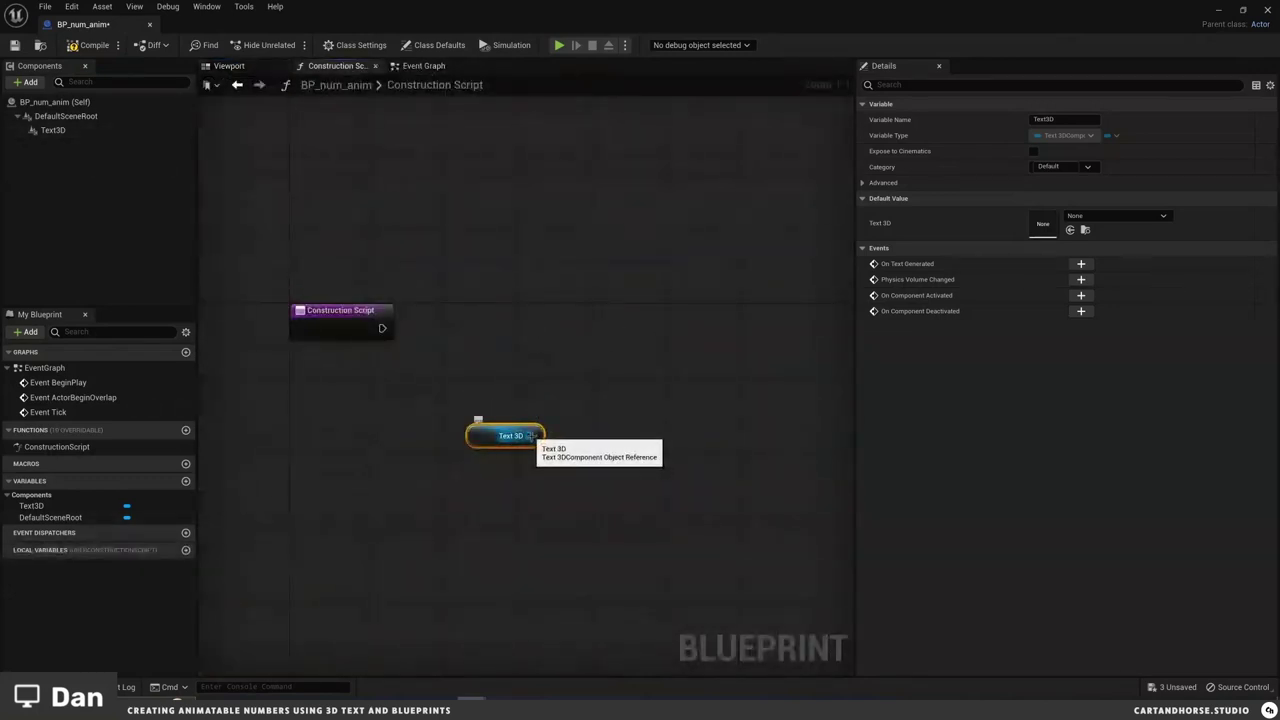
Step: Add a Set Text node targeting the Text 3D reference, align it, and connect the Construction Script node's execution output to it
drag(530, 436, 671, 334)
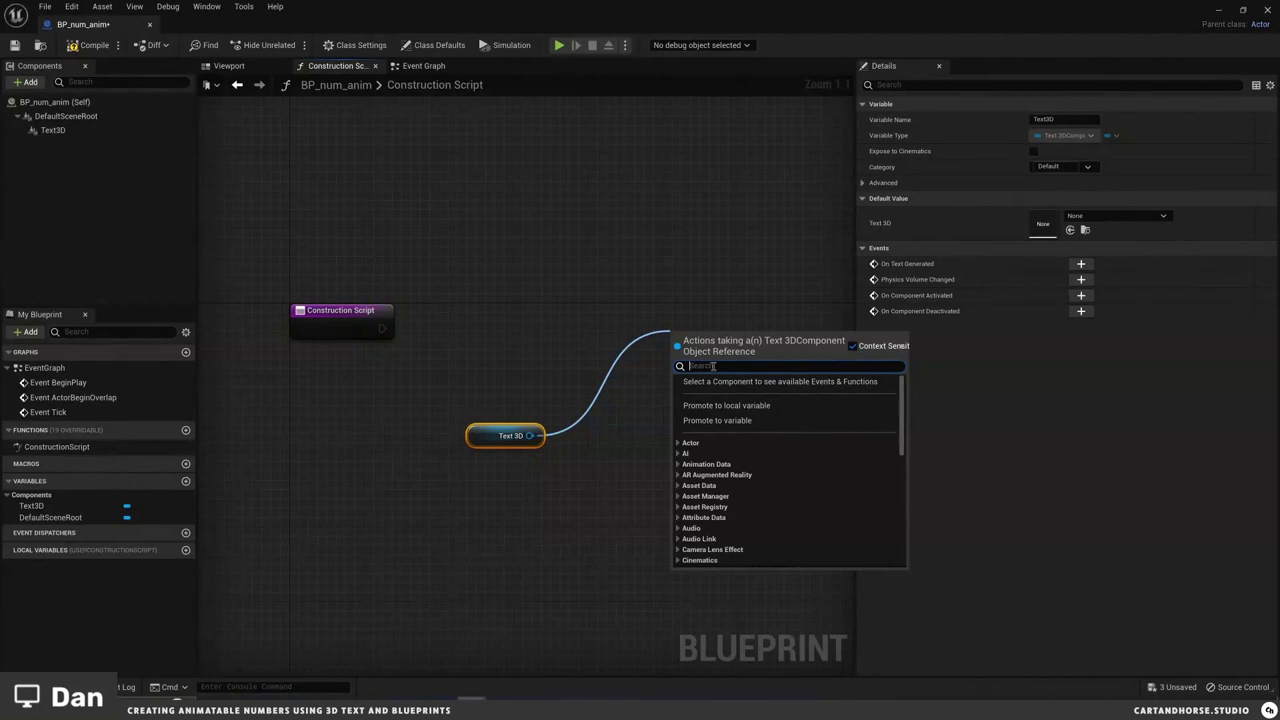
text(set text)
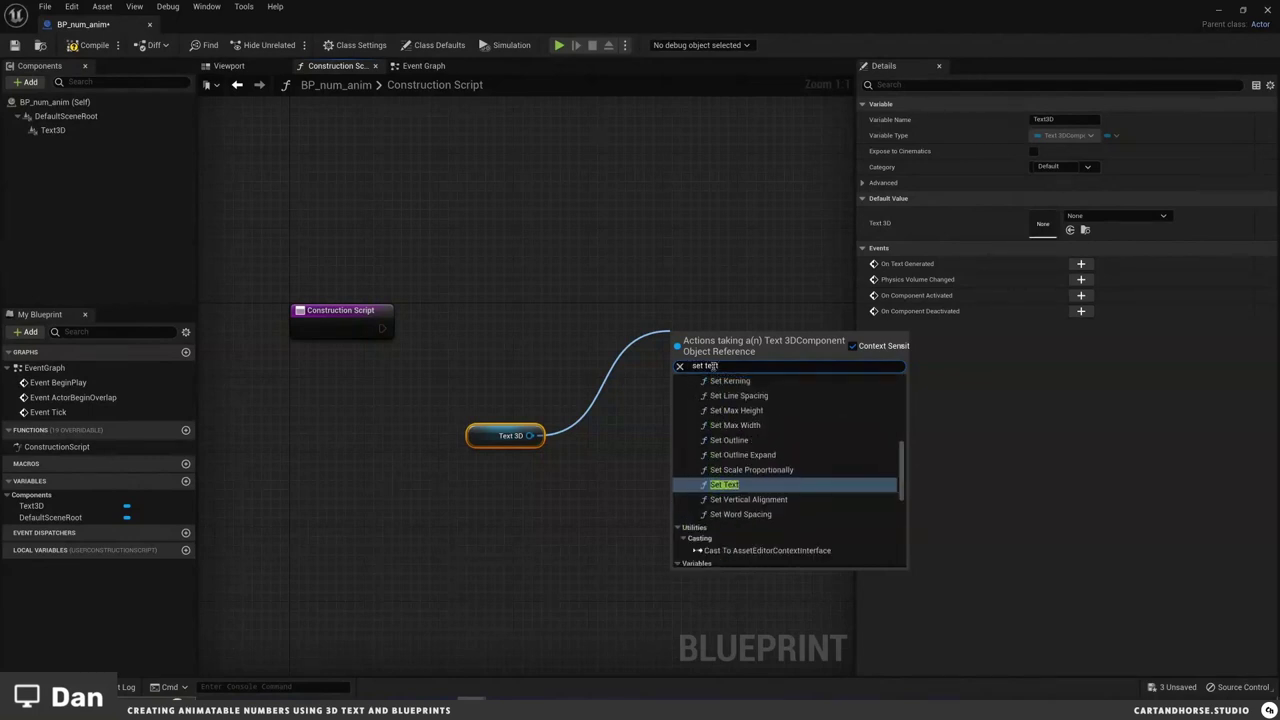
click(728, 485)
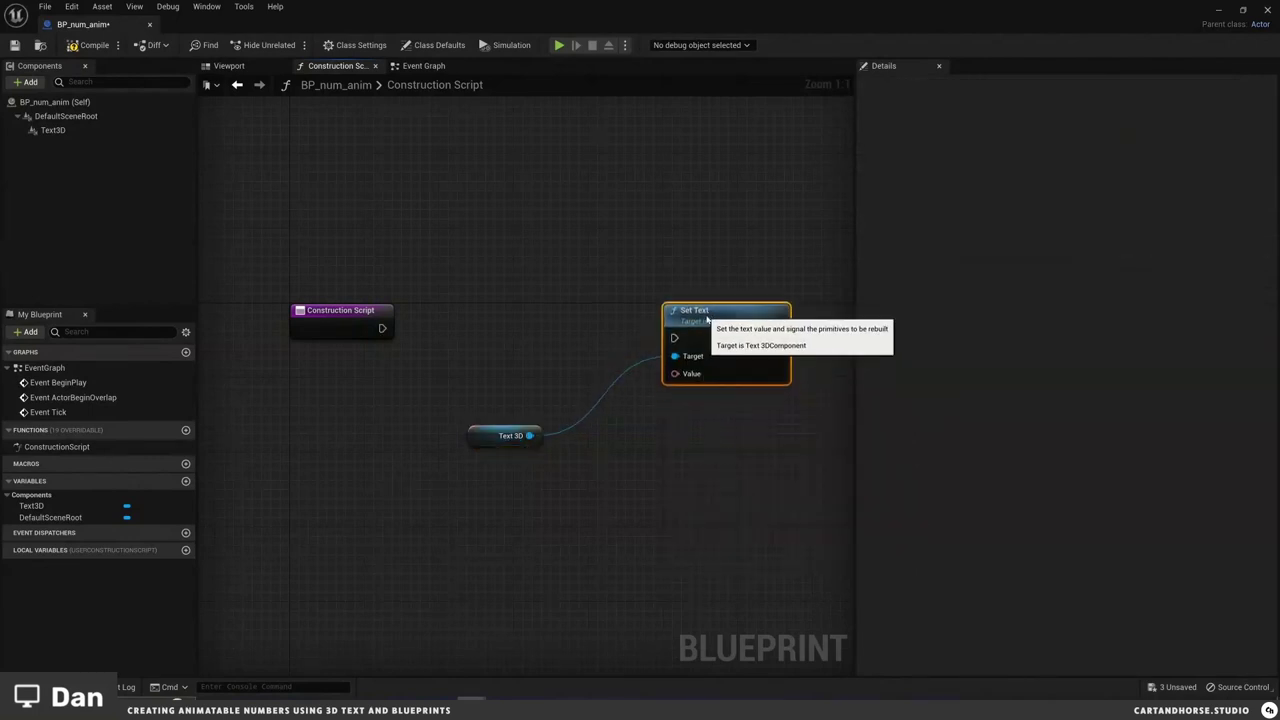
drag(706, 318, 697, 309)
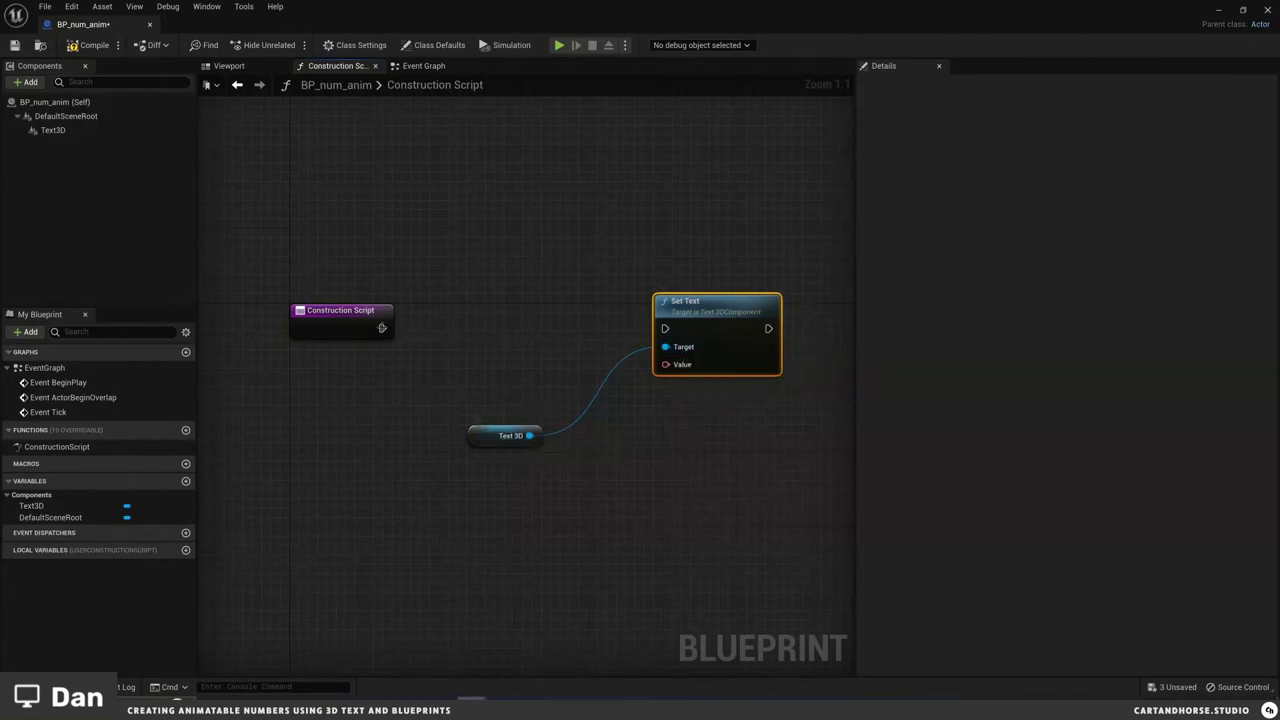
drag(381, 328, 665, 329)
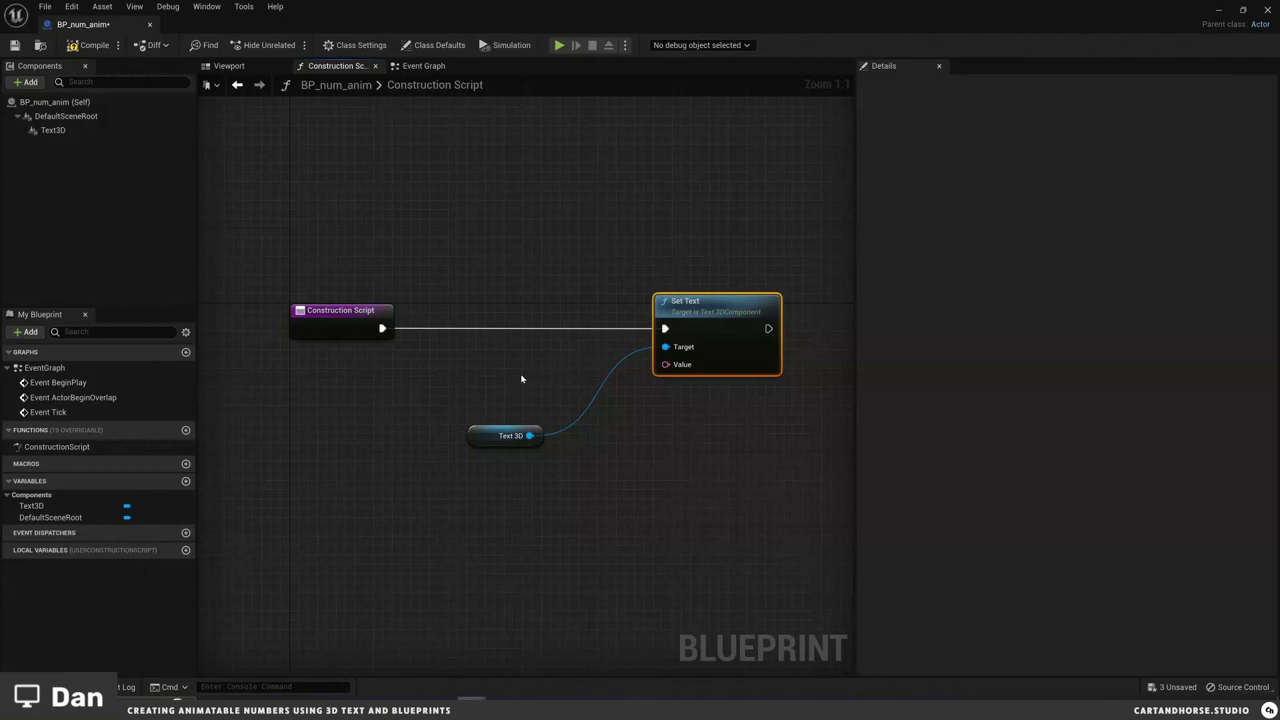
Step: Move the Text 3D node up in the graph, nearer the execution wire, and deselect it
right_drag(437, 384, 463, 374)
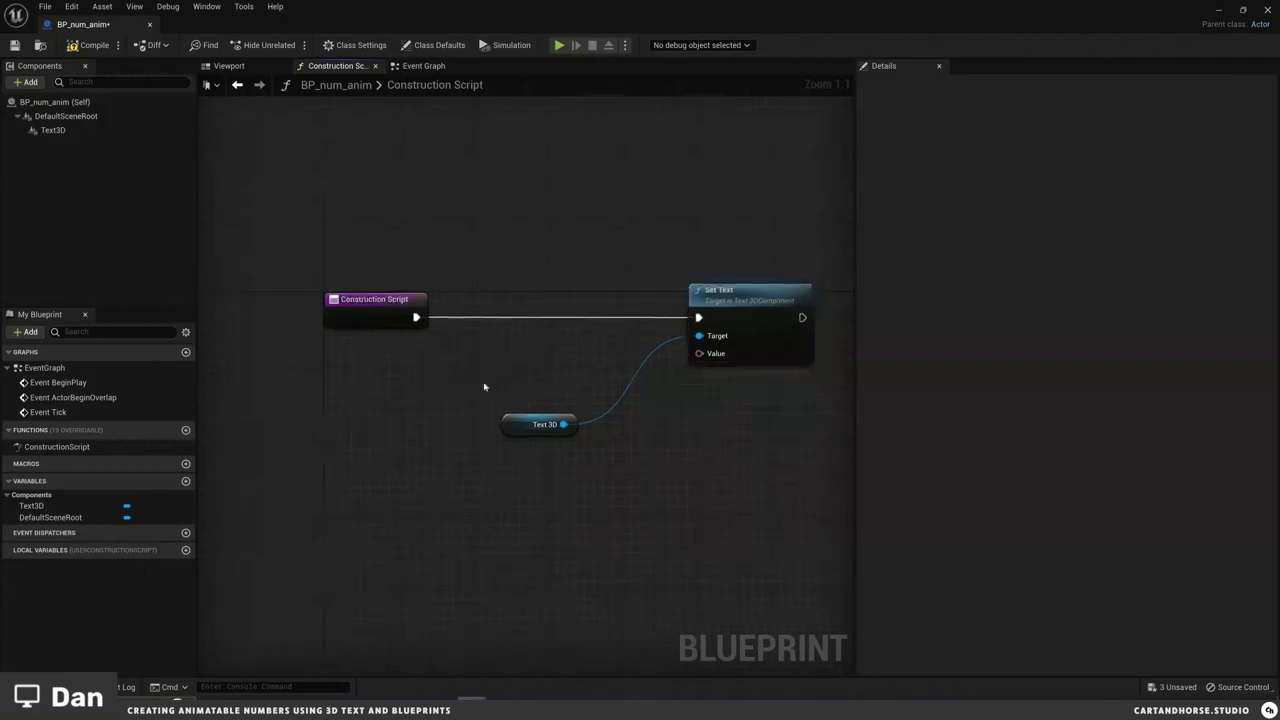
drag(522, 430, 698, 336)
click(597, 465)
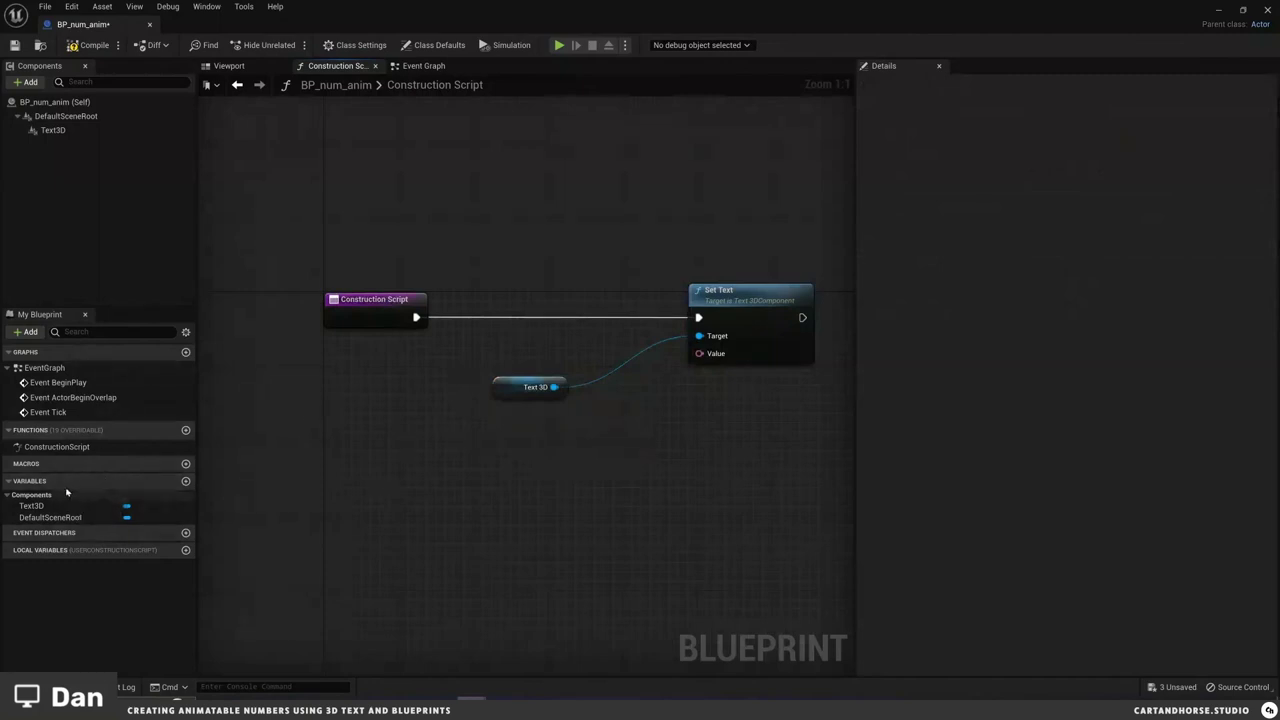
Step: Create a blueprint variable named speed and make it public so it is editable on each instance
click(185, 481)
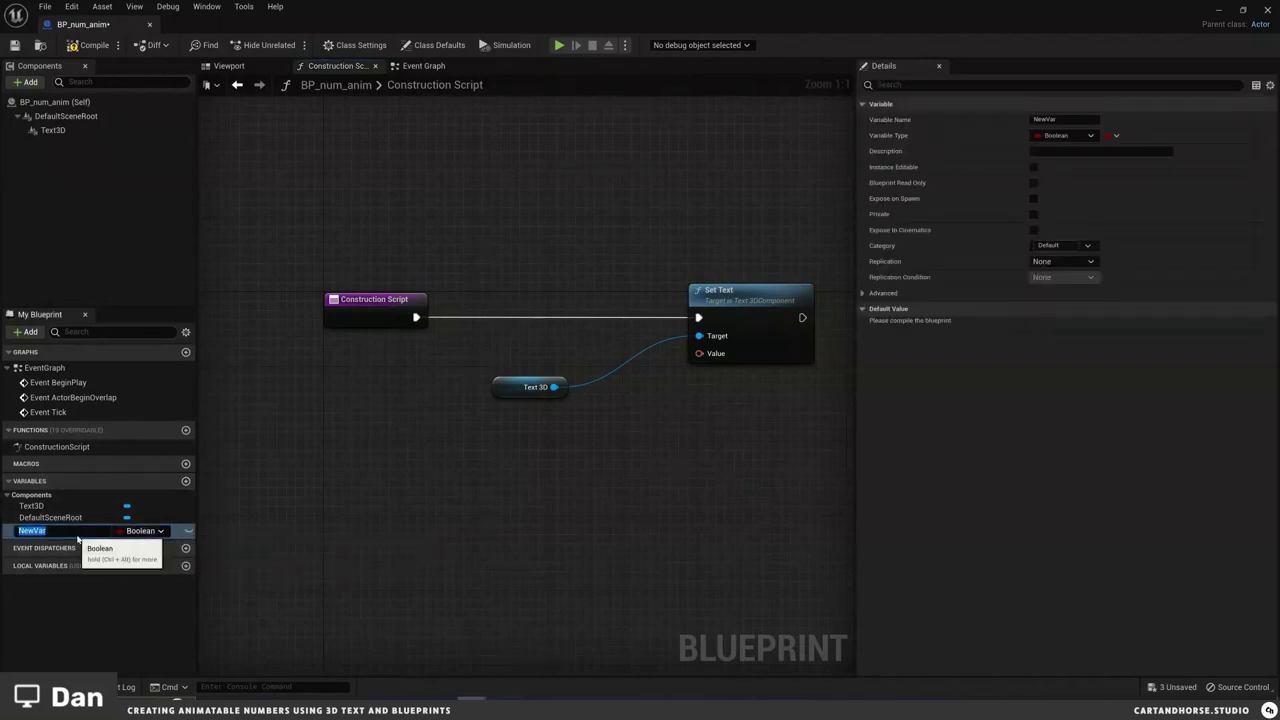
text(speed)
key(Return)
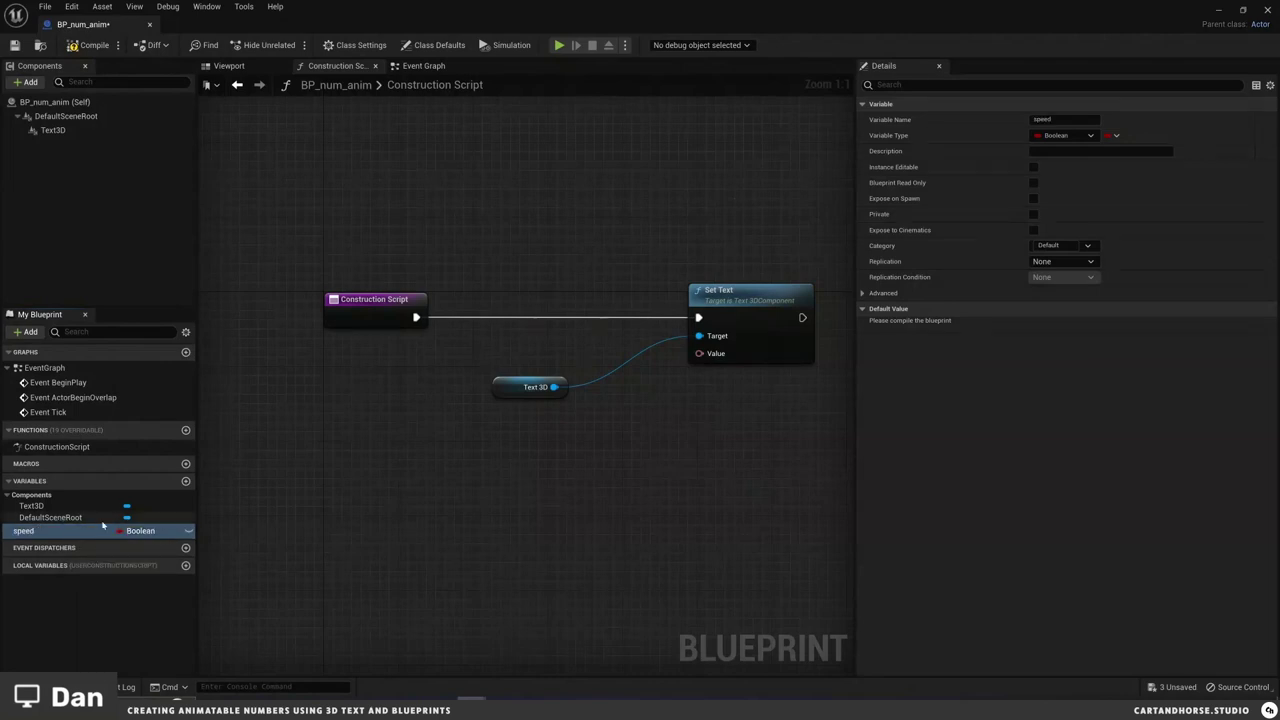
click(188, 532)
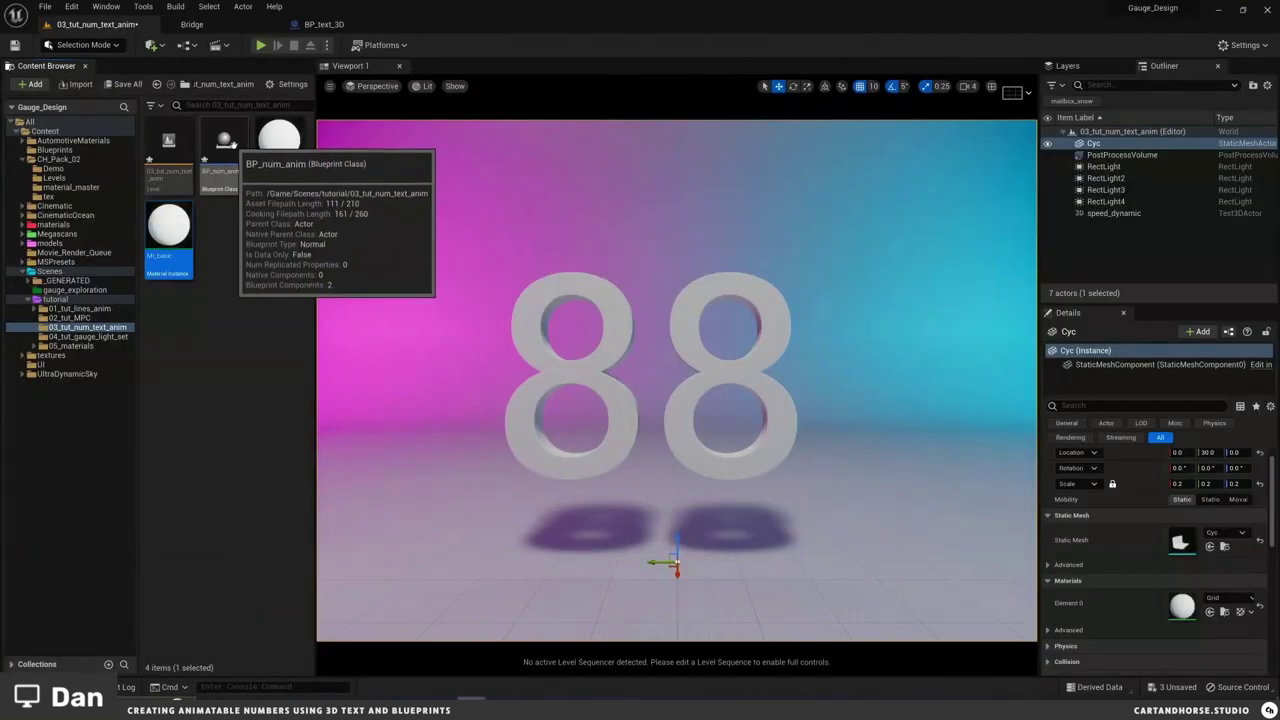
Step: Place a BP_num_anim actor in the level and delete the old speed_dynamic text actor
drag(228, 150, 748, 534)
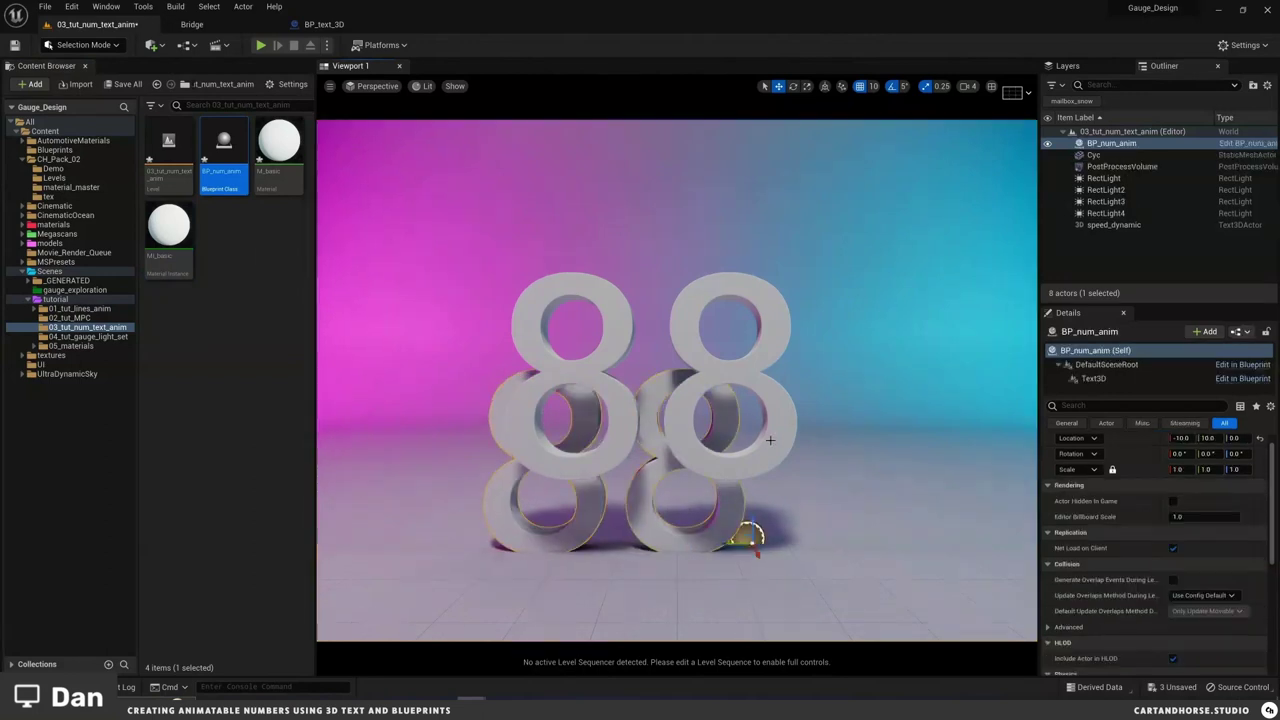
click(790, 460)
key(Delete)
click(667, 448)
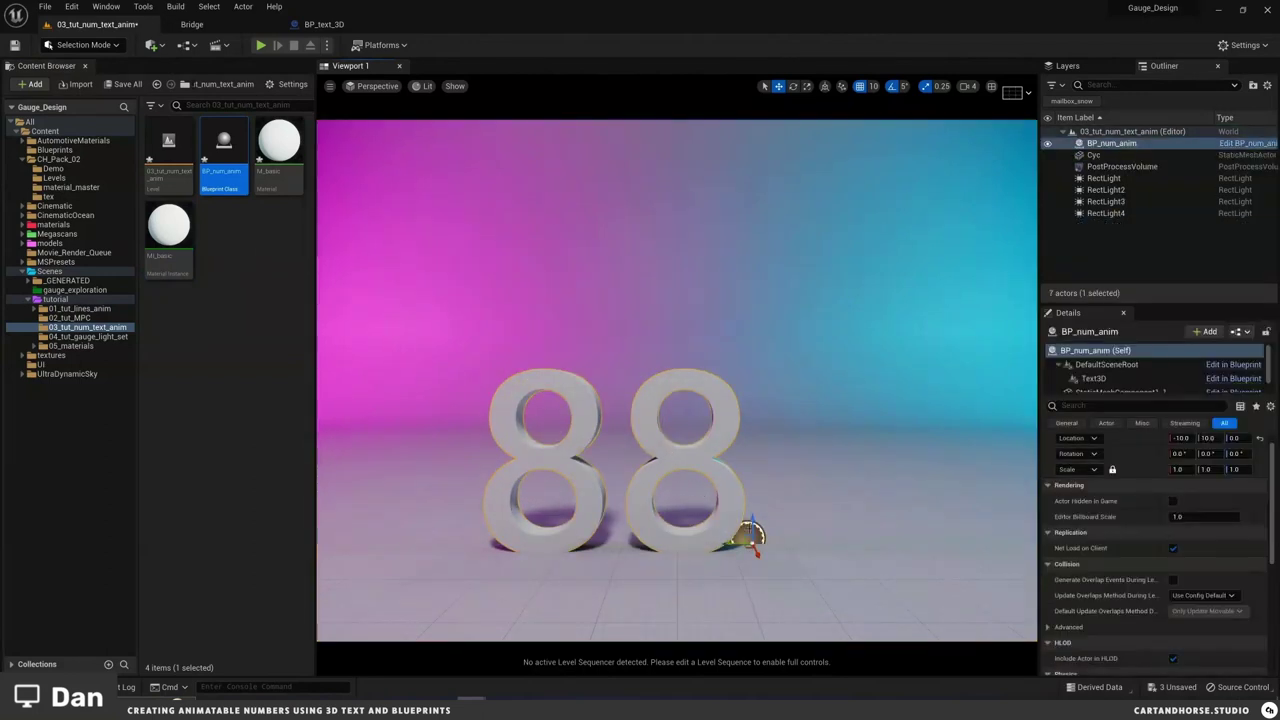
Step: Raise the BP_num_anim actor above the floor in the level and select it
drag(750, 532, 760, 476)
key(Escape)
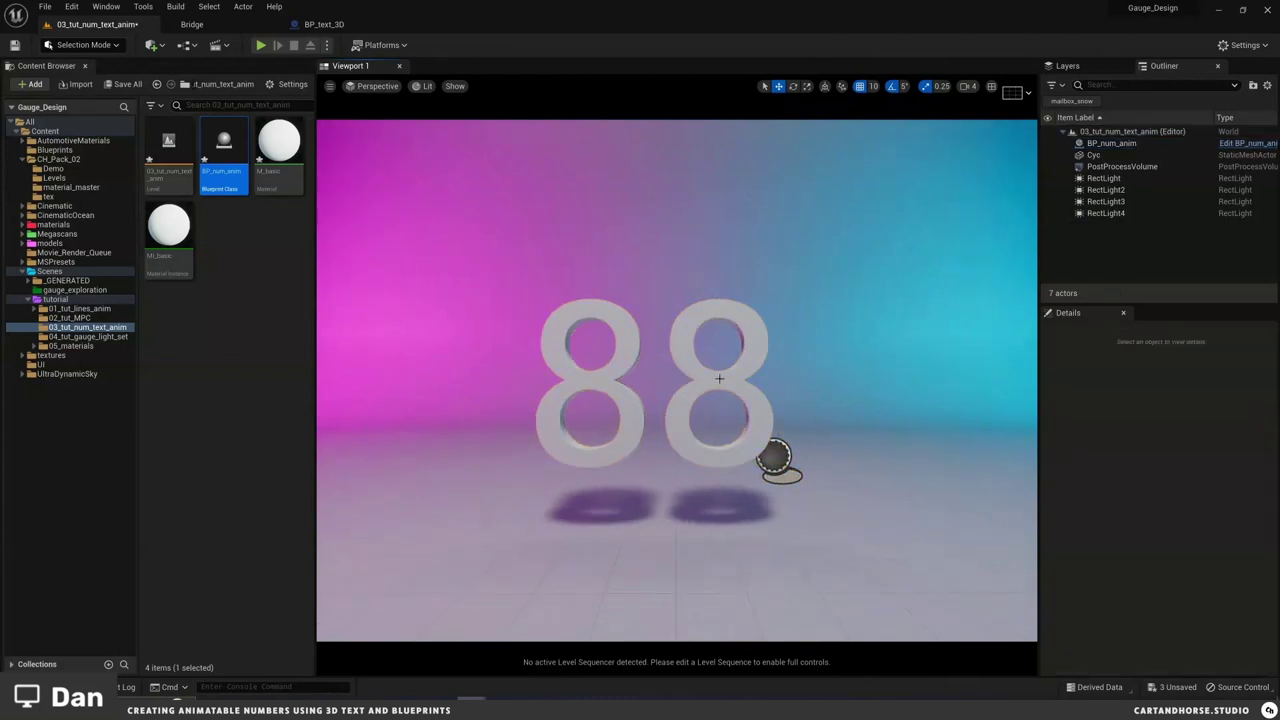
click(719, 378)
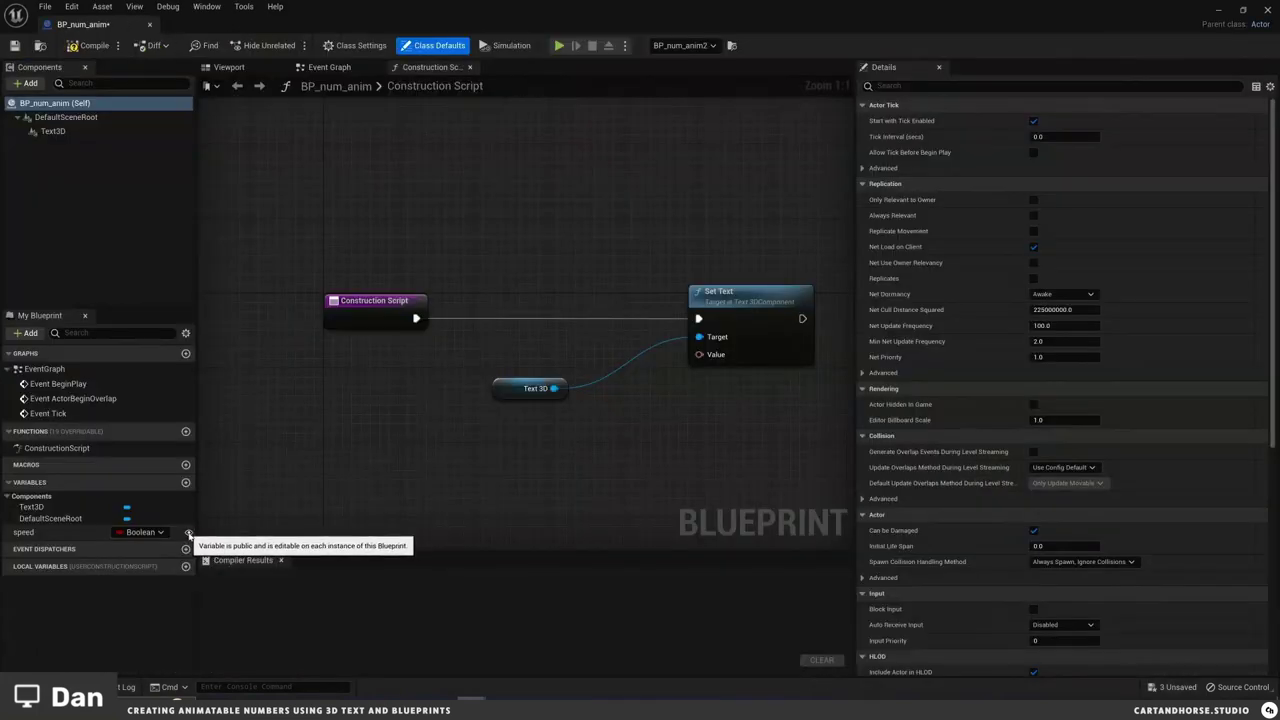
Step: Compile BP_num_anim, check its instance in the level, and return to the blueprint editor
click(90, 45)
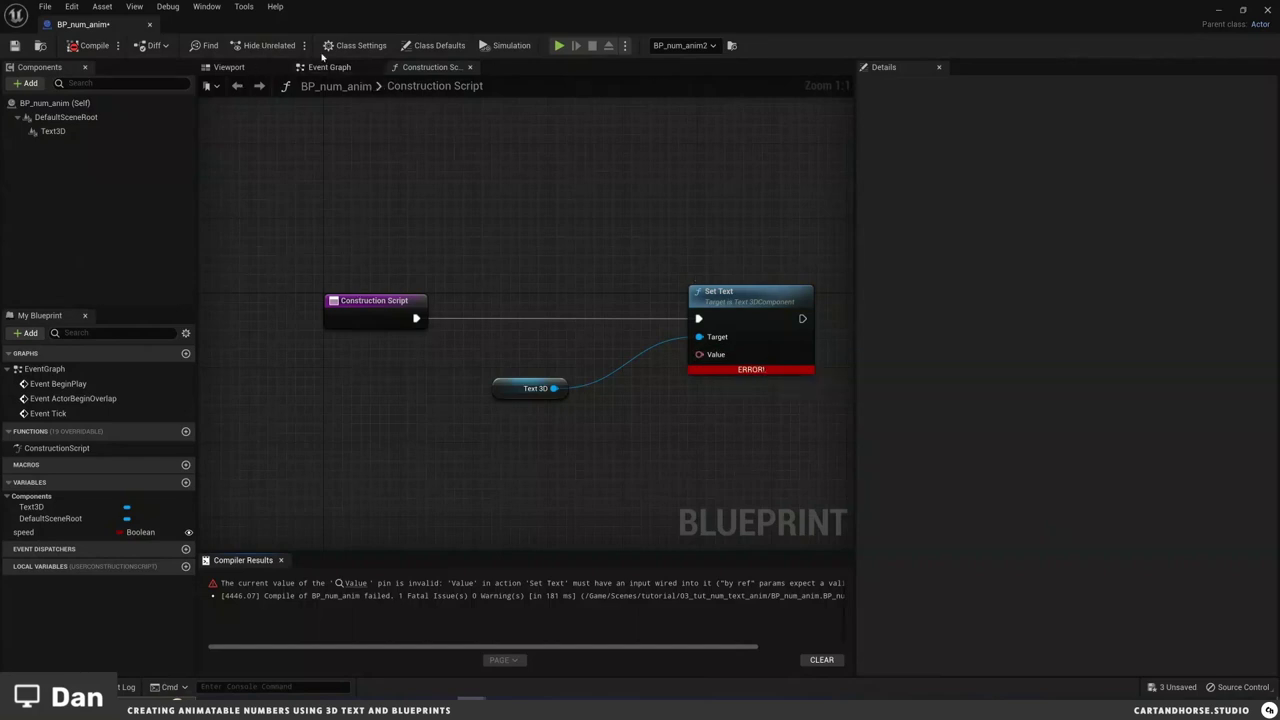
click(1221, 9)
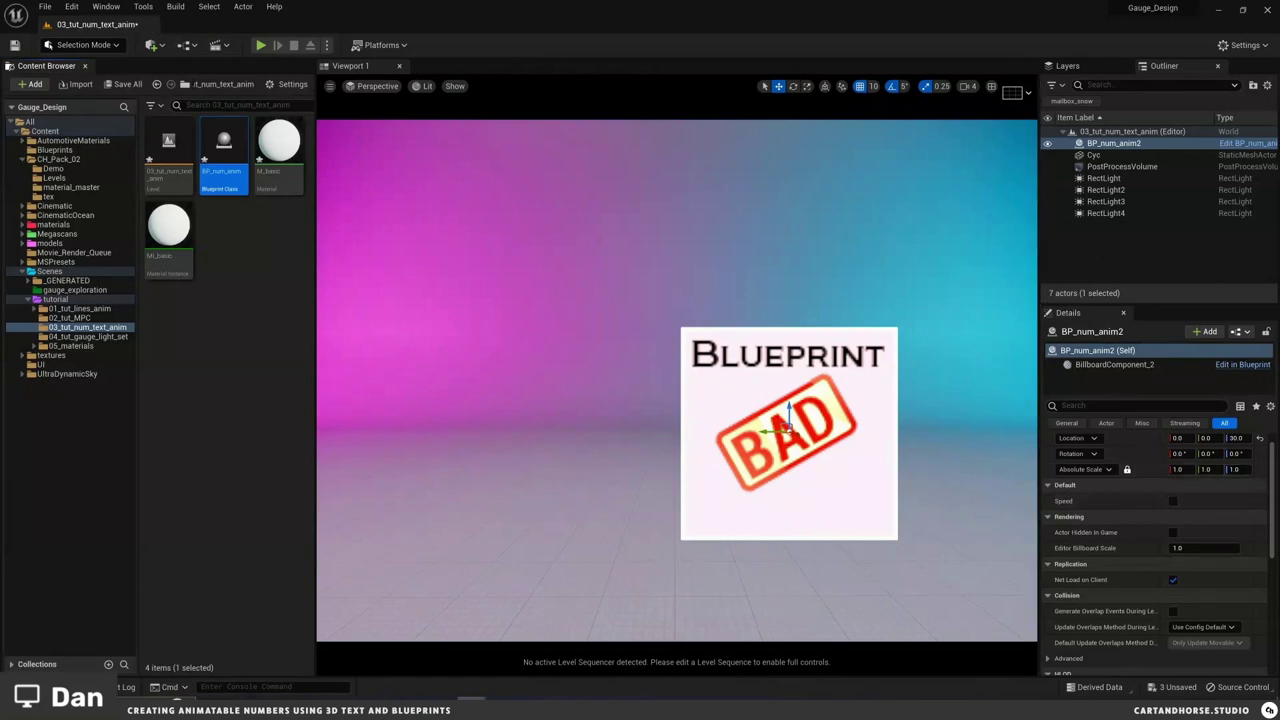
mouse_move(470, 698)
click(518, 659)
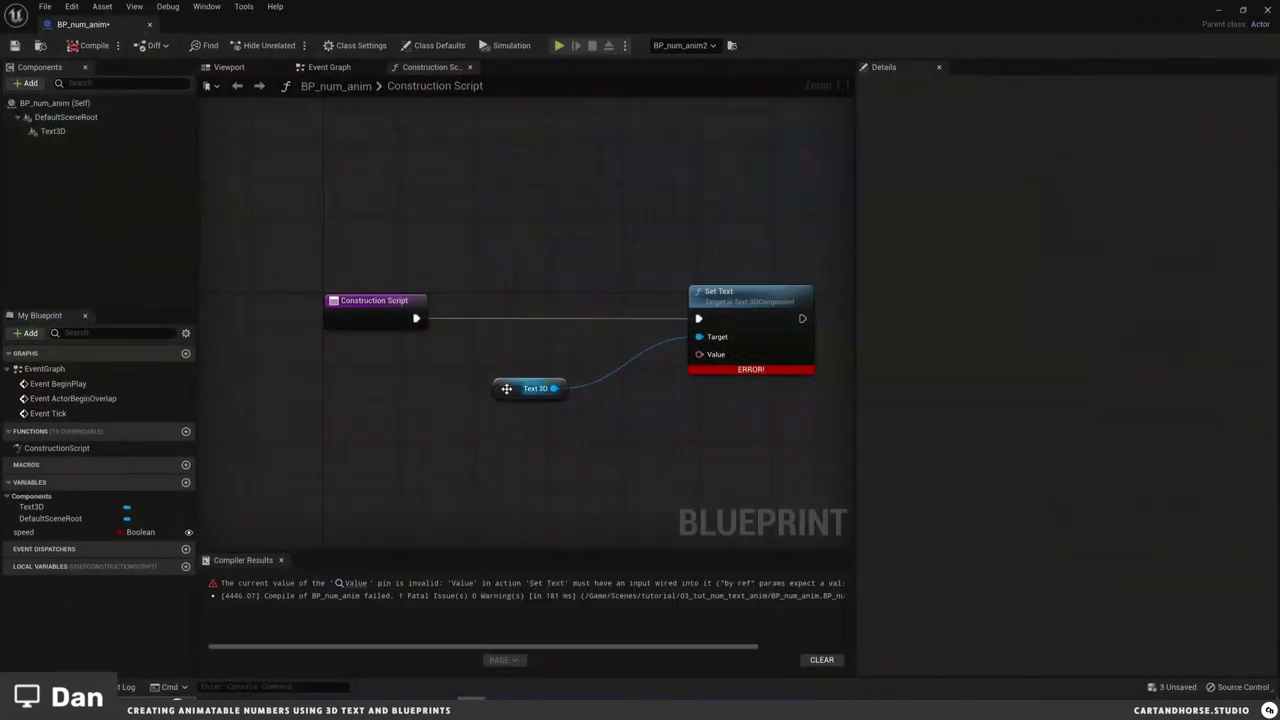
Step: Tuck the Text 3D node just under the wire between the Construction Script and Set Text nodes
click(505, 361)
right_drag(530, 400, 569, 408)
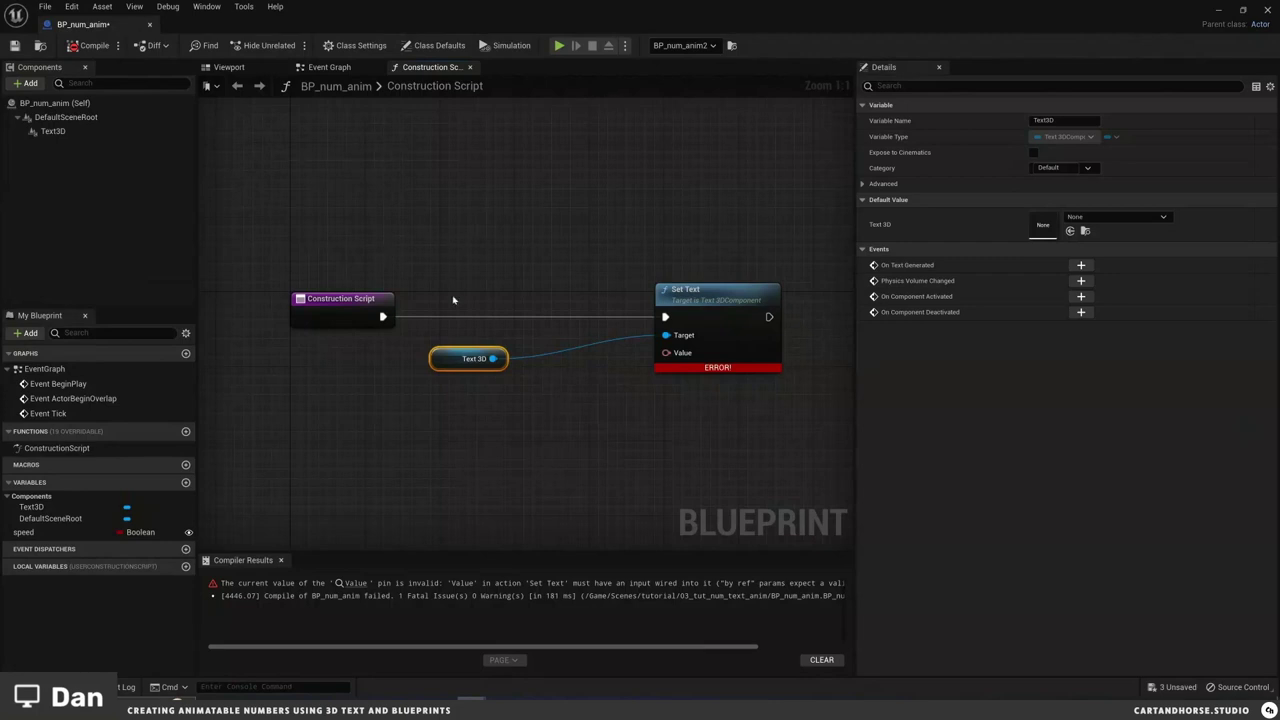
drag(456, 359, 456, 350)
click(483, 395)
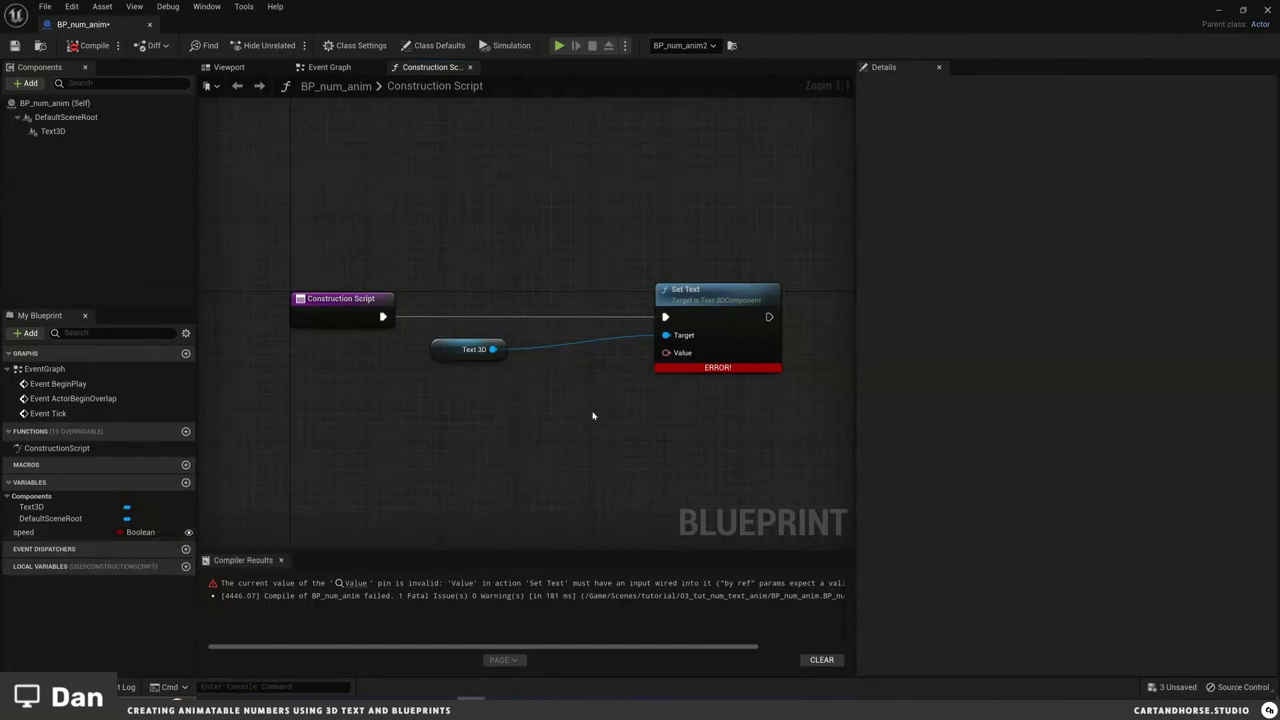
Step: Change the speed variable's type to Float and place a Get node for it below the Text 3D node
click(157, 534)
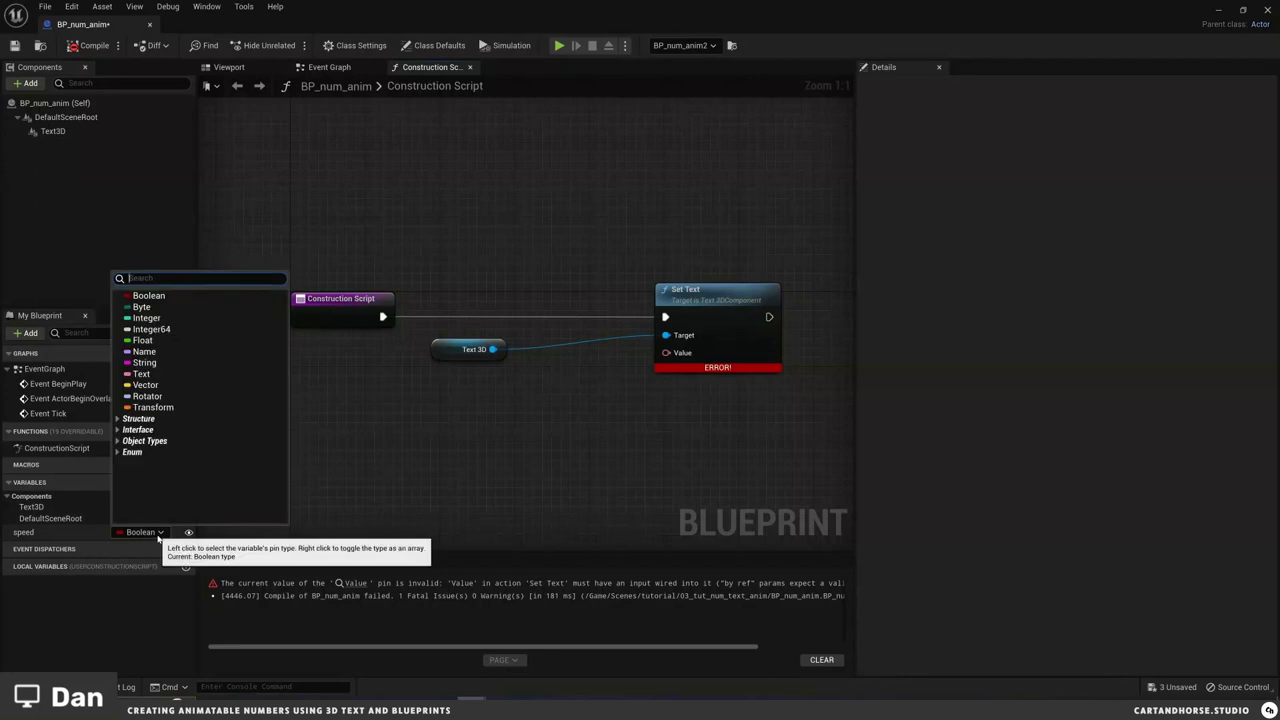
click(150, 340)
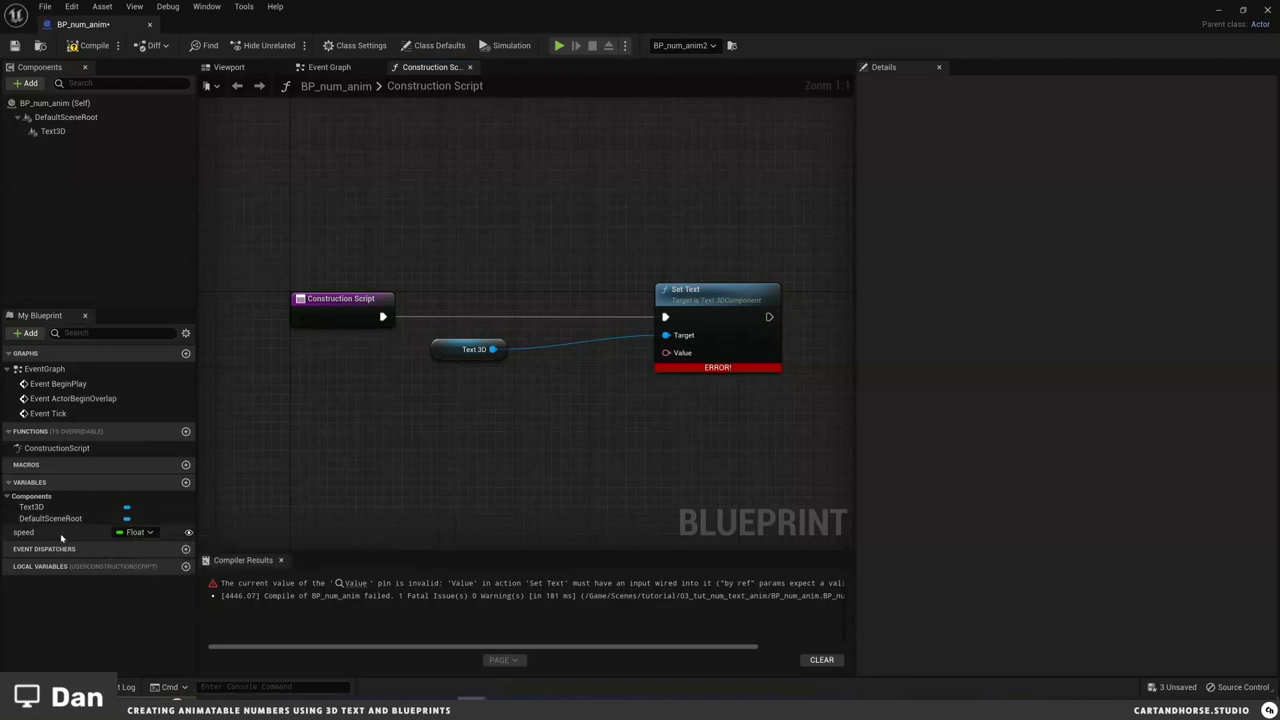
drag(30, 532, 397, 411)
click(493, 423)
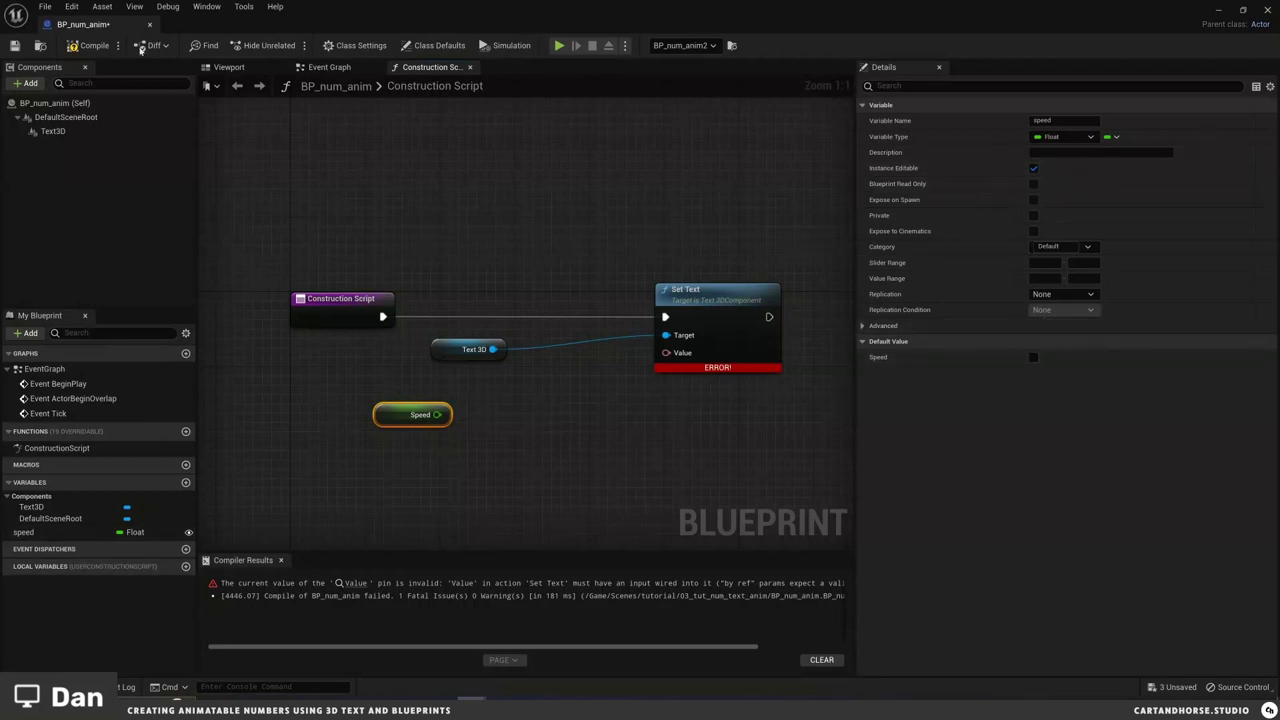
Step: Compile the blueprint, expose the speed variable to cinematics, and save
click(92, 45)
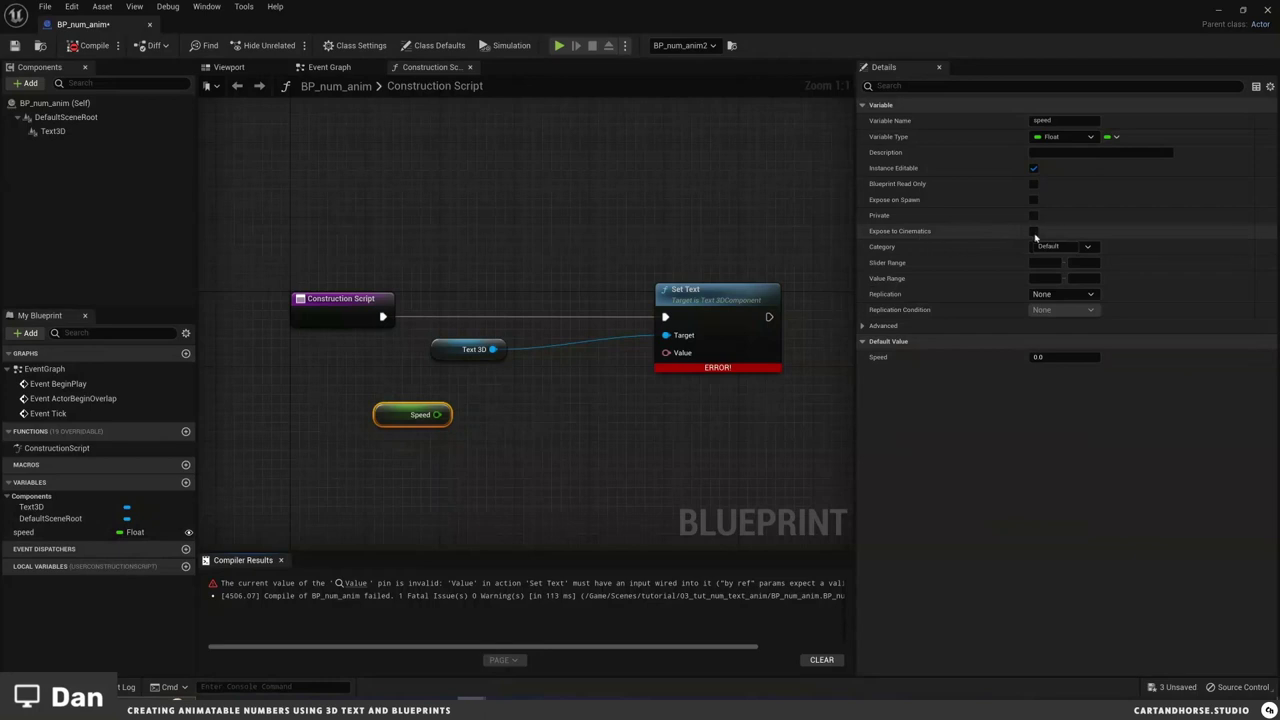
click(1033, 231)
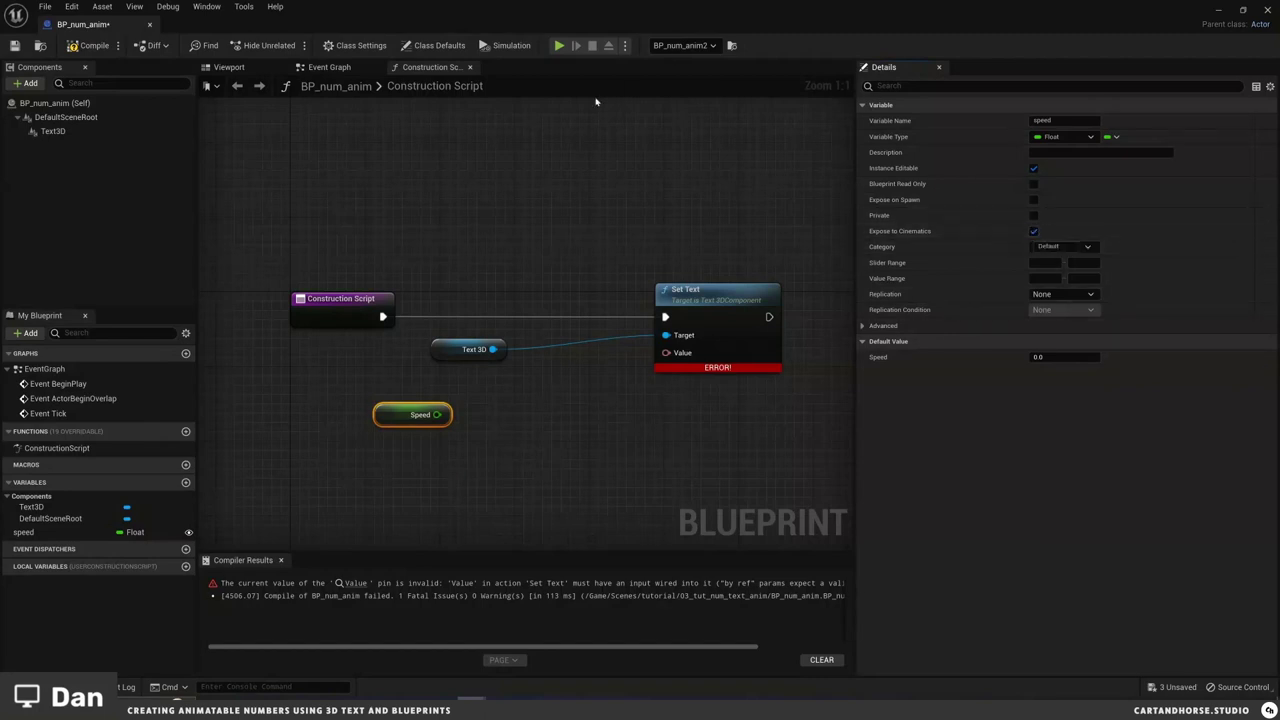
key(ctrl+s)
Step: Enable Run Construction Script in Sequencer in the class settings, compile the blueprint, and clear the compiler results
click(360, 45)
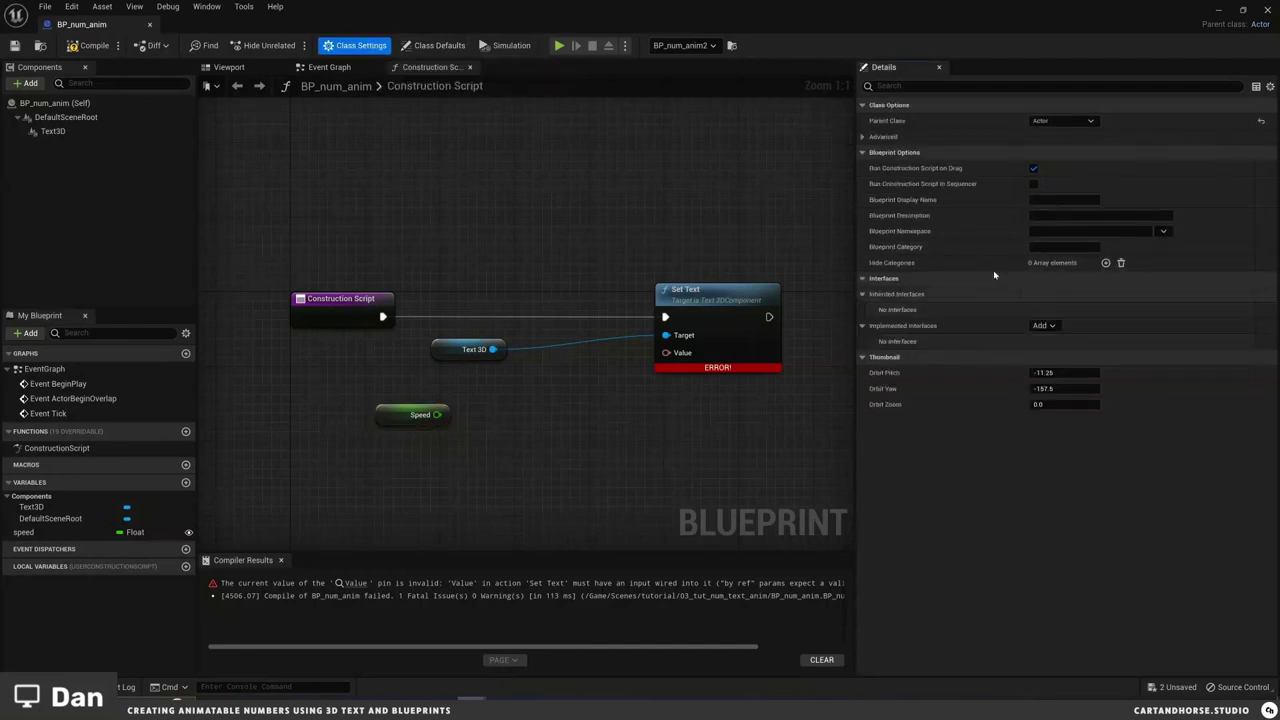
click(1033, 184)
click(72, 46)
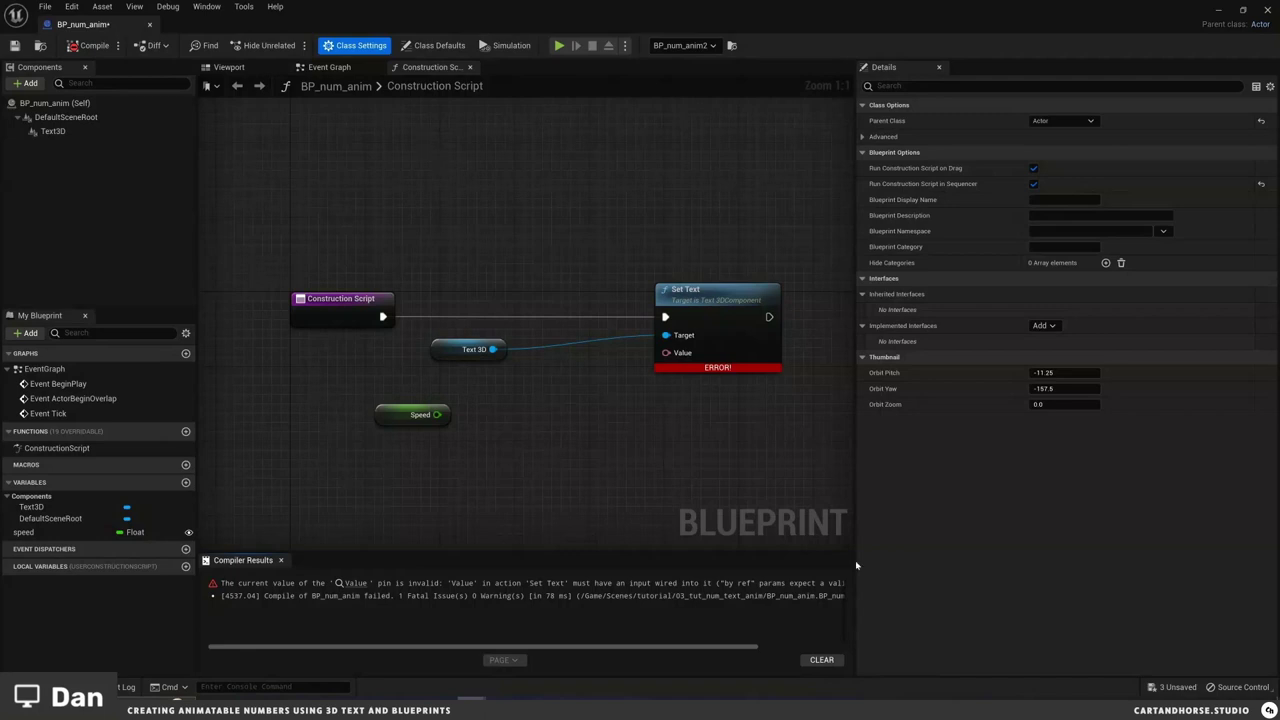
click(821, 659)
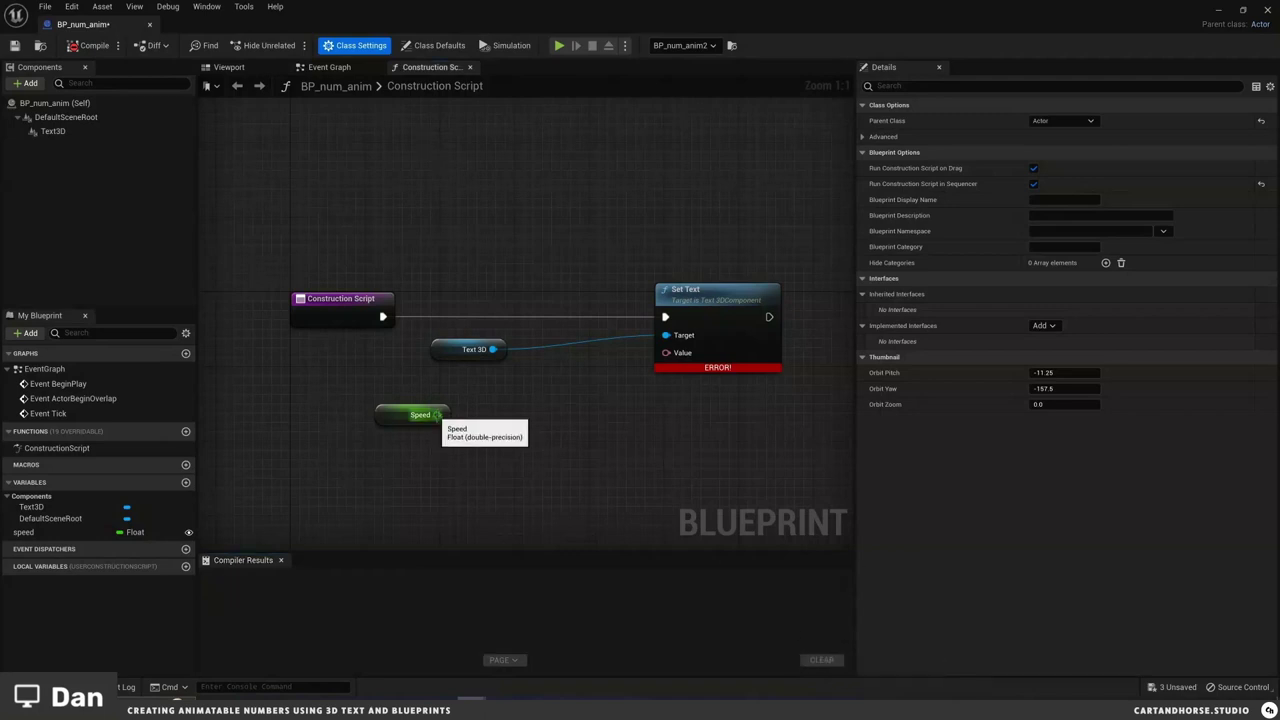
Step: Wire the Speed node to Set Text's Value through a To Text (Float) conversion, tidy the conversion node, and compile the blueprint
drag(436, 414, 664, 355)
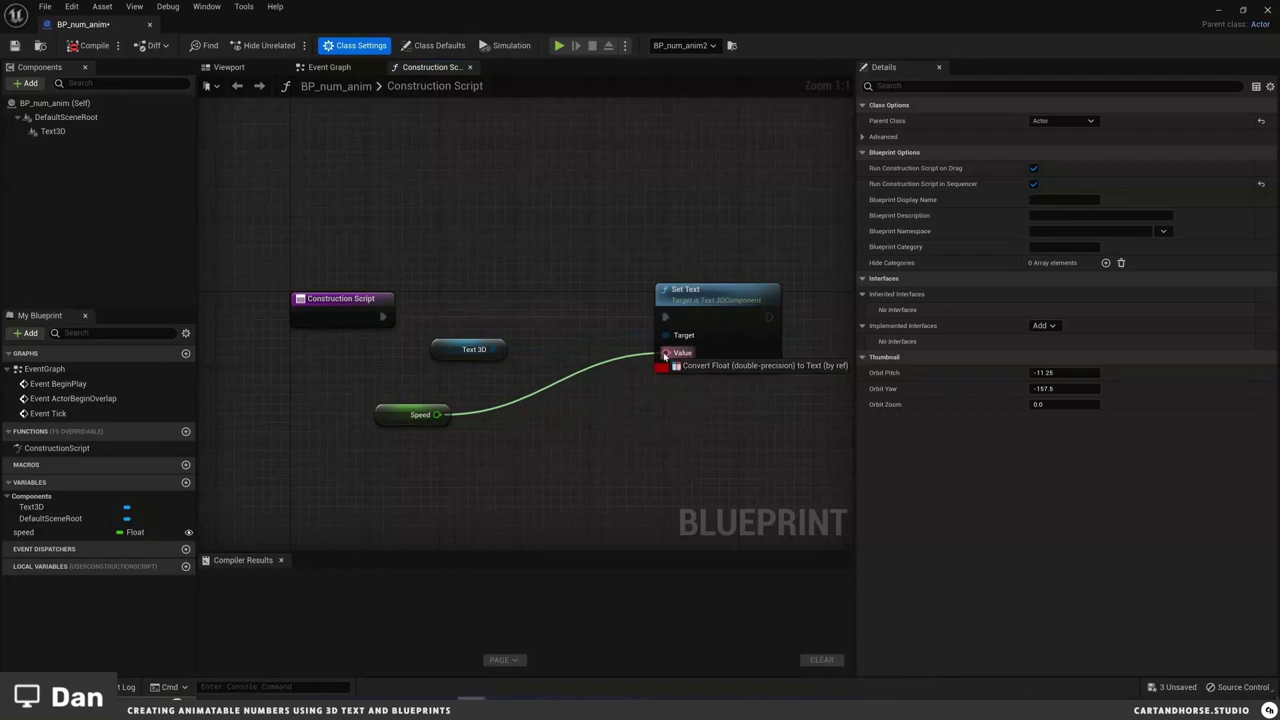
drag(664, 355, 664, 355)
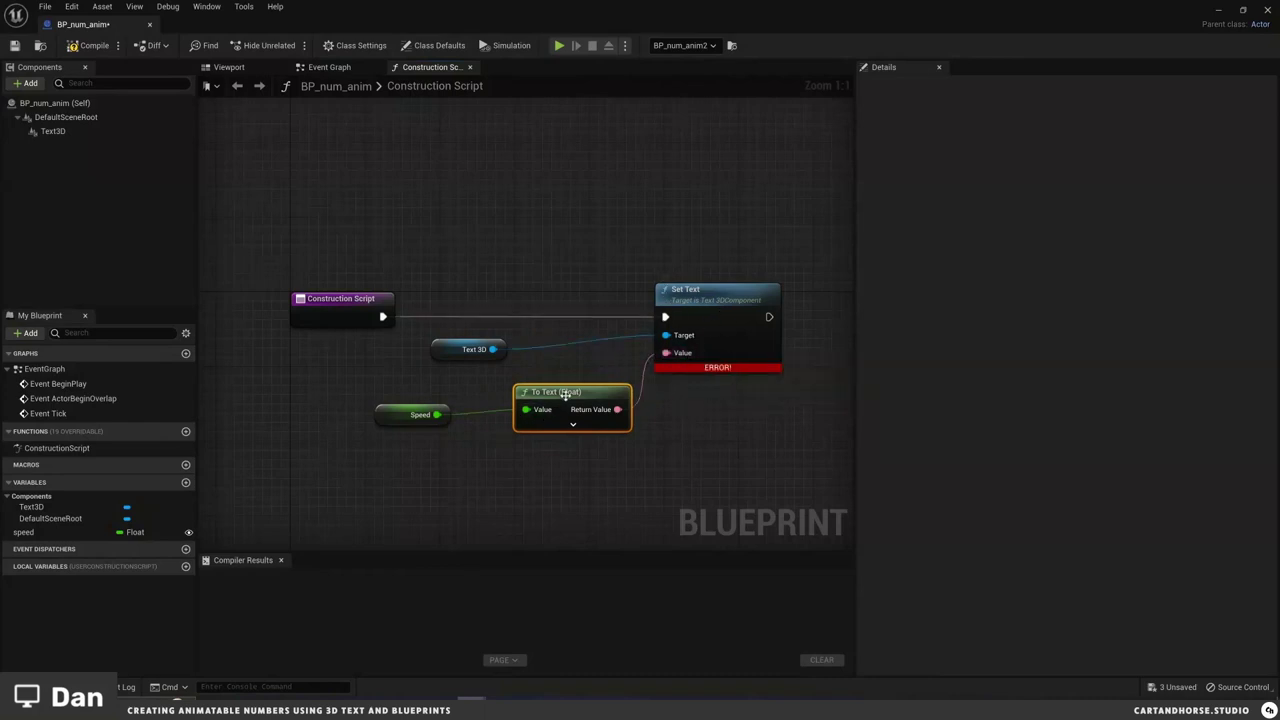
drag(566, 394, 557, 403)
click(87, 48)
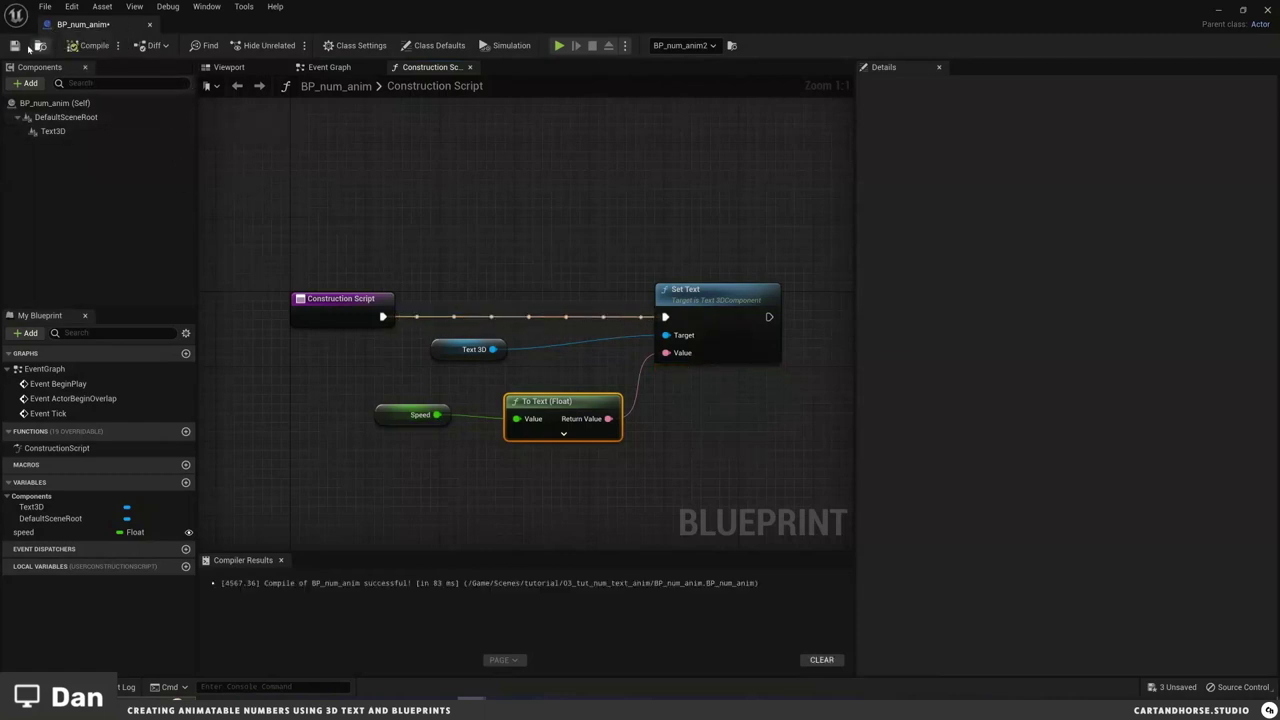
Step: In the level, rotate the BP_num_anim2 actor about 180° around Z and scrub its Speed to about 1.79
click(1219, 10)
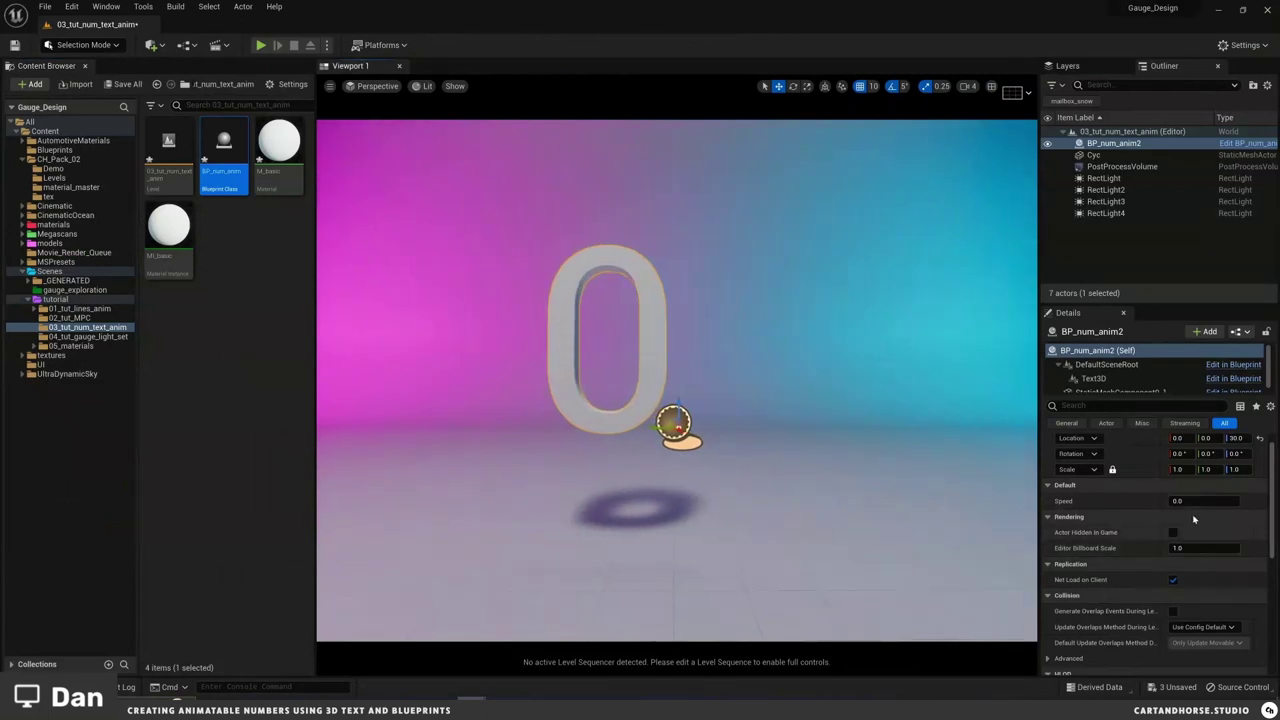
drag(1190, 502, 1230, 507)
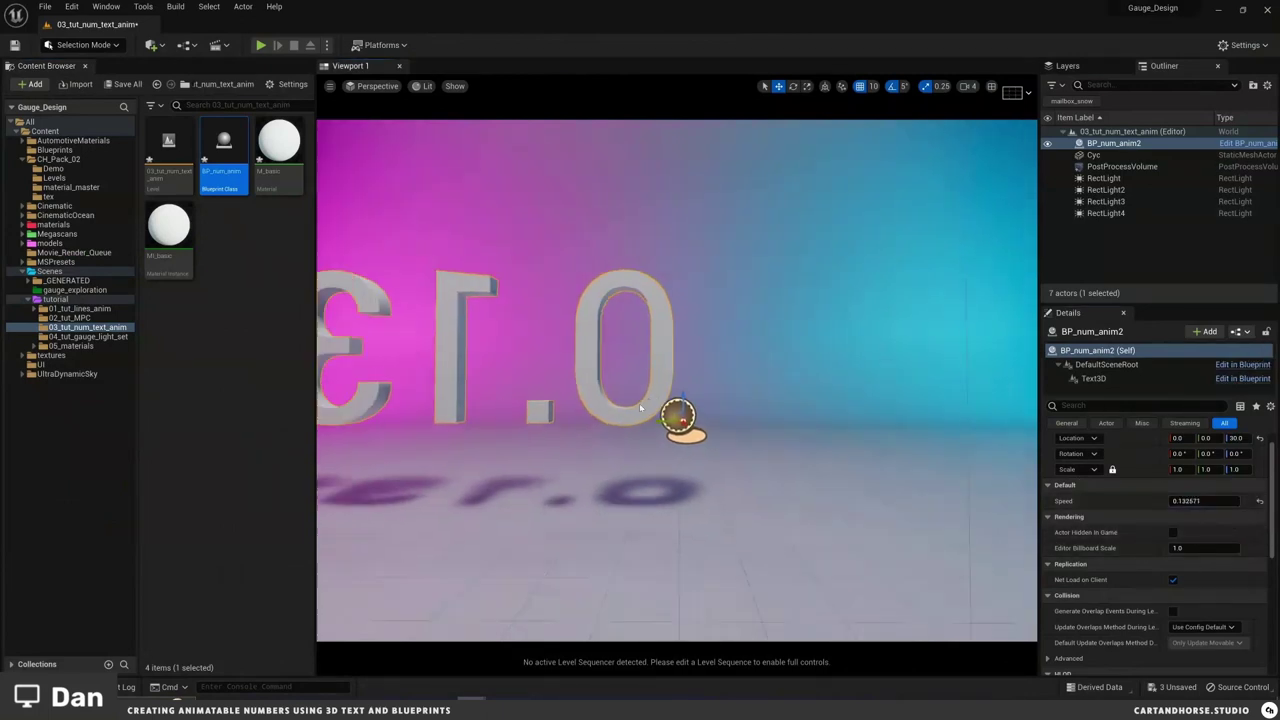
key(e)
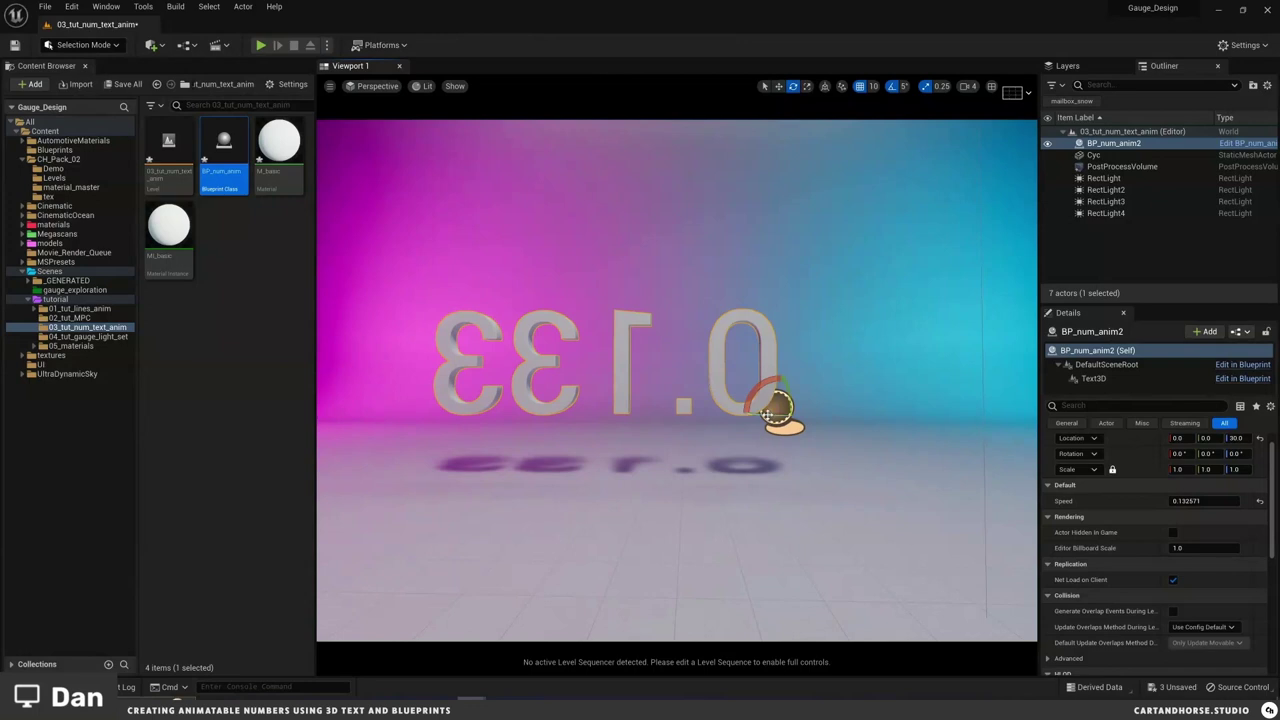
drag(770, 418, 1200, 455)
key(w)
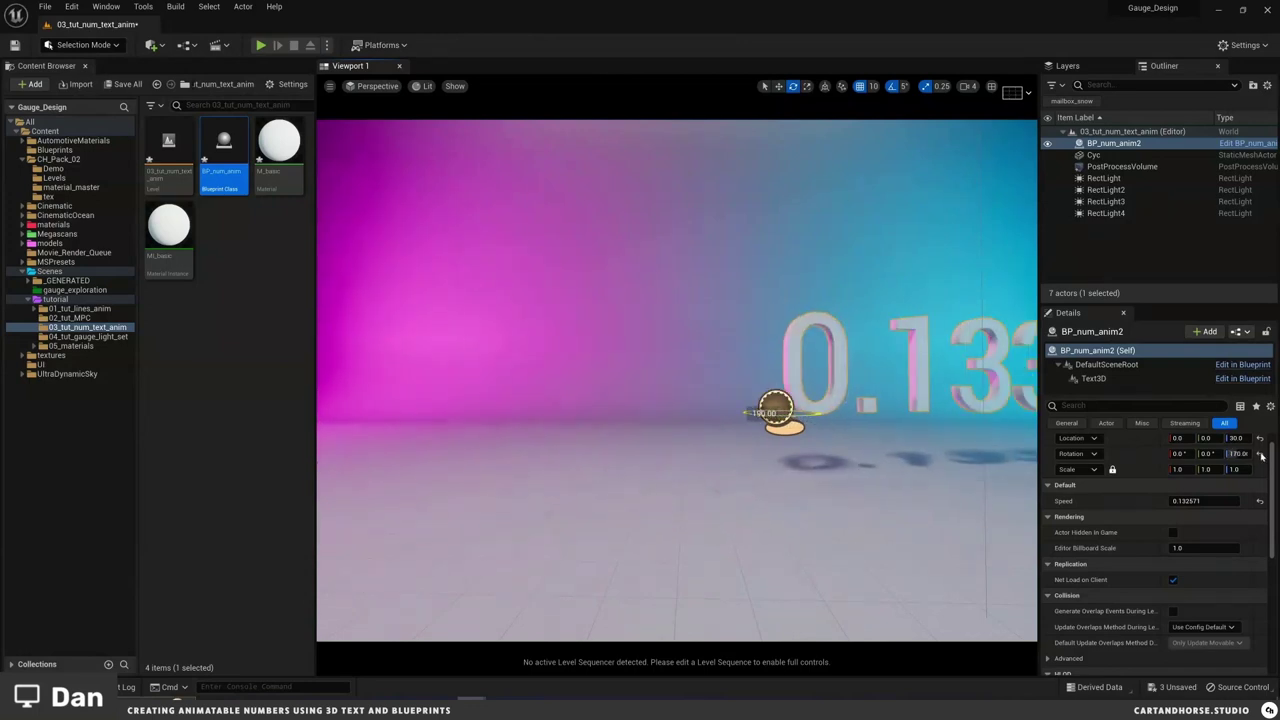
key(f)
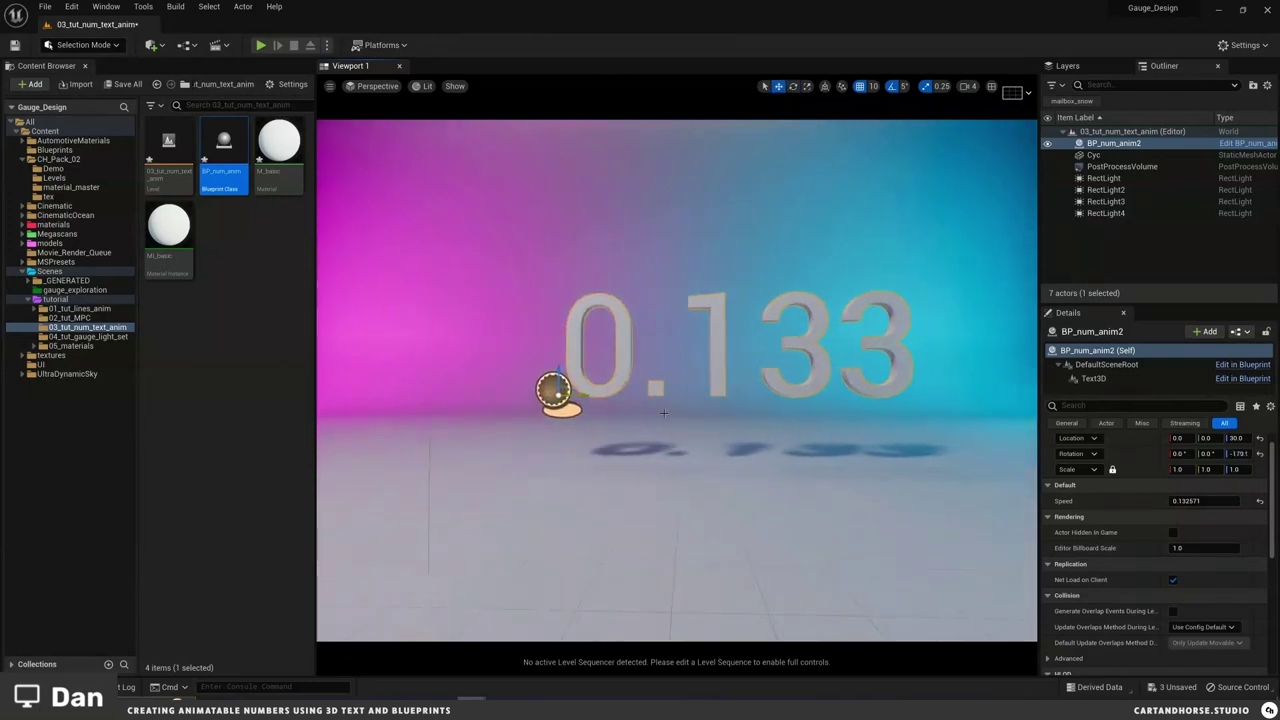
drag(1193, 500, 1175, 501)
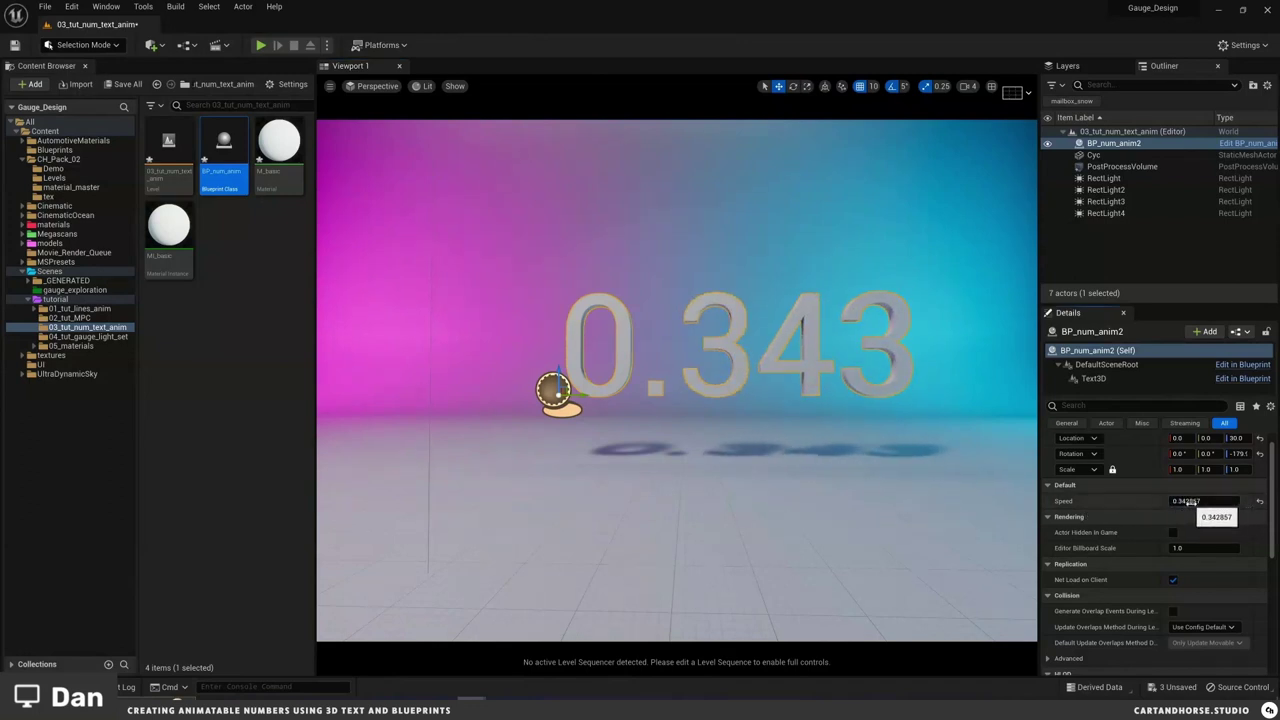
mouse_move(1197, 502)
mouse_down()
mouse_move(1279, 502)
mouse_move(1205, 502)
mouse_up()
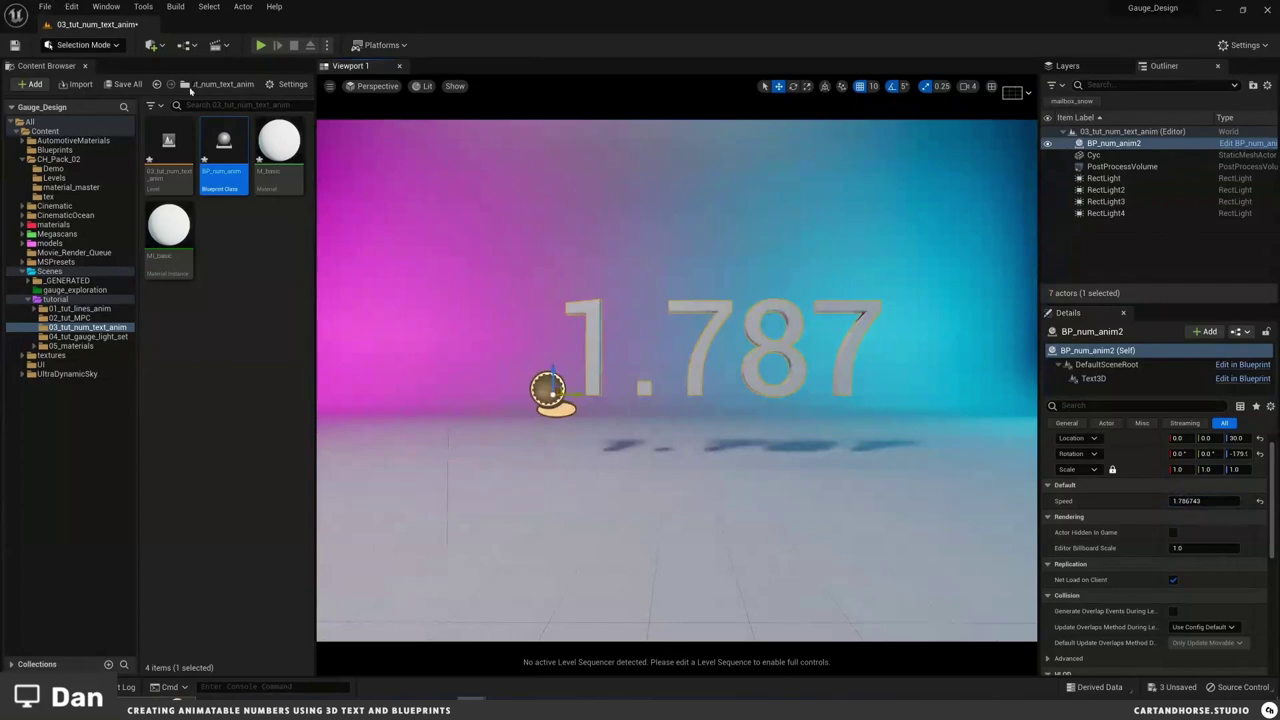
Step: In the BP_num_anim construction script, move the Speed node further from To Text and add a Floor node fed by Speed
mouse_move(470, 698)
click(533, 640)
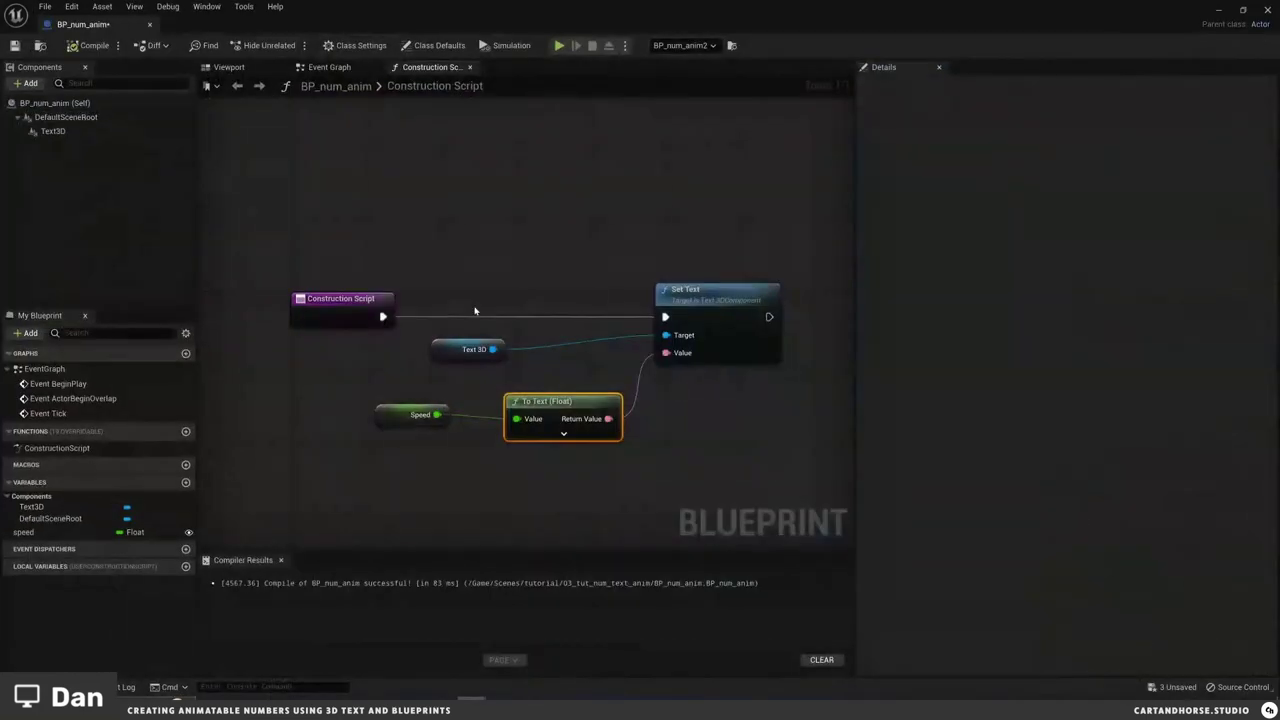
drag(415, 414, 315, 414)
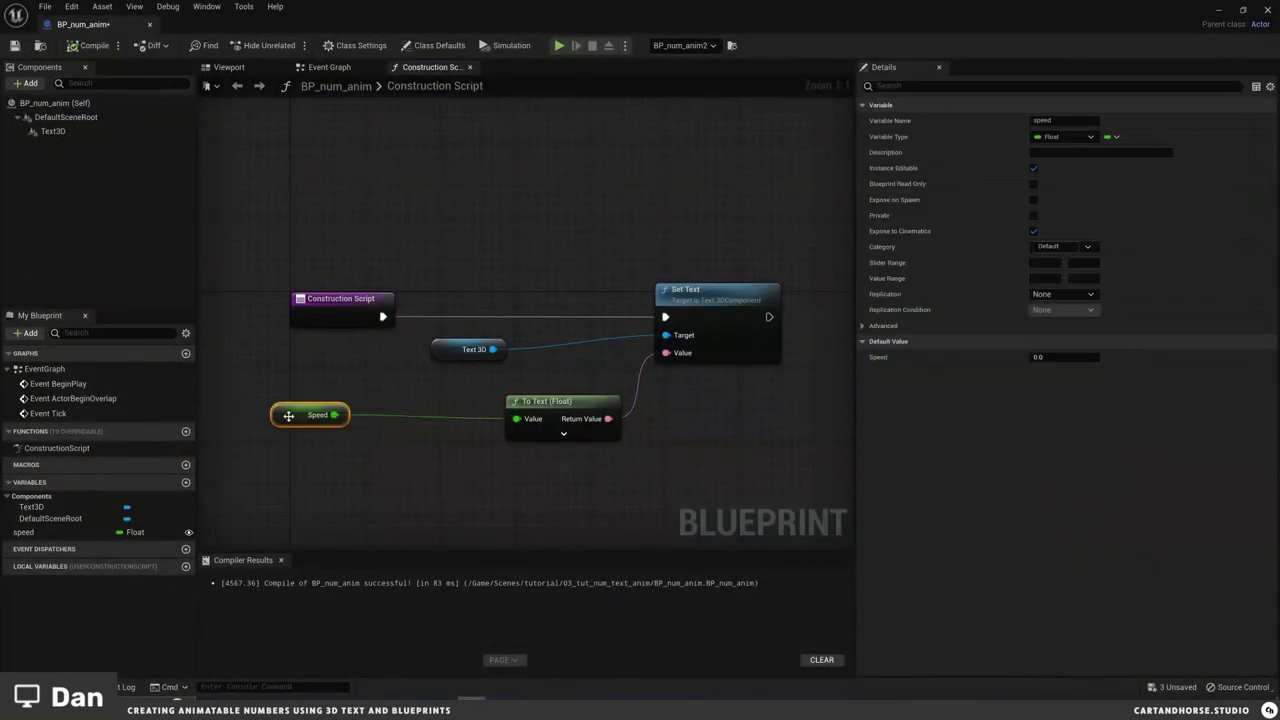
click(370, 451)
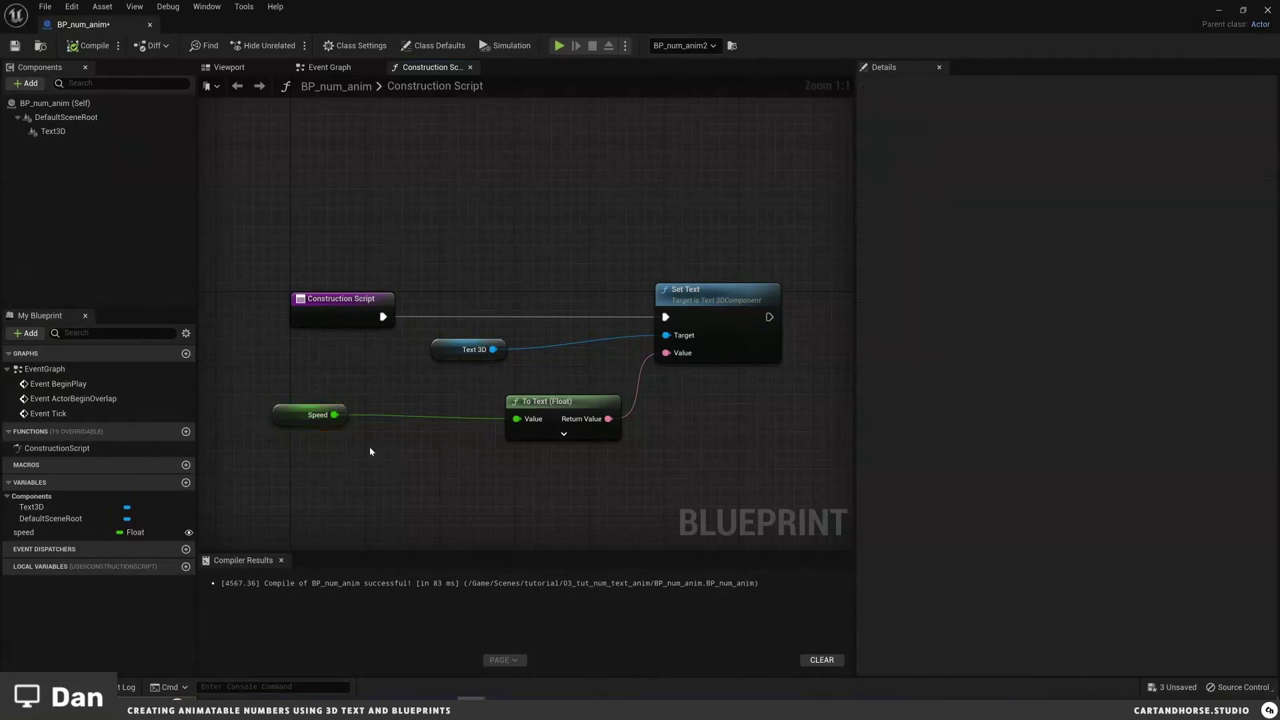
right_click(391, 452)
text(floor)
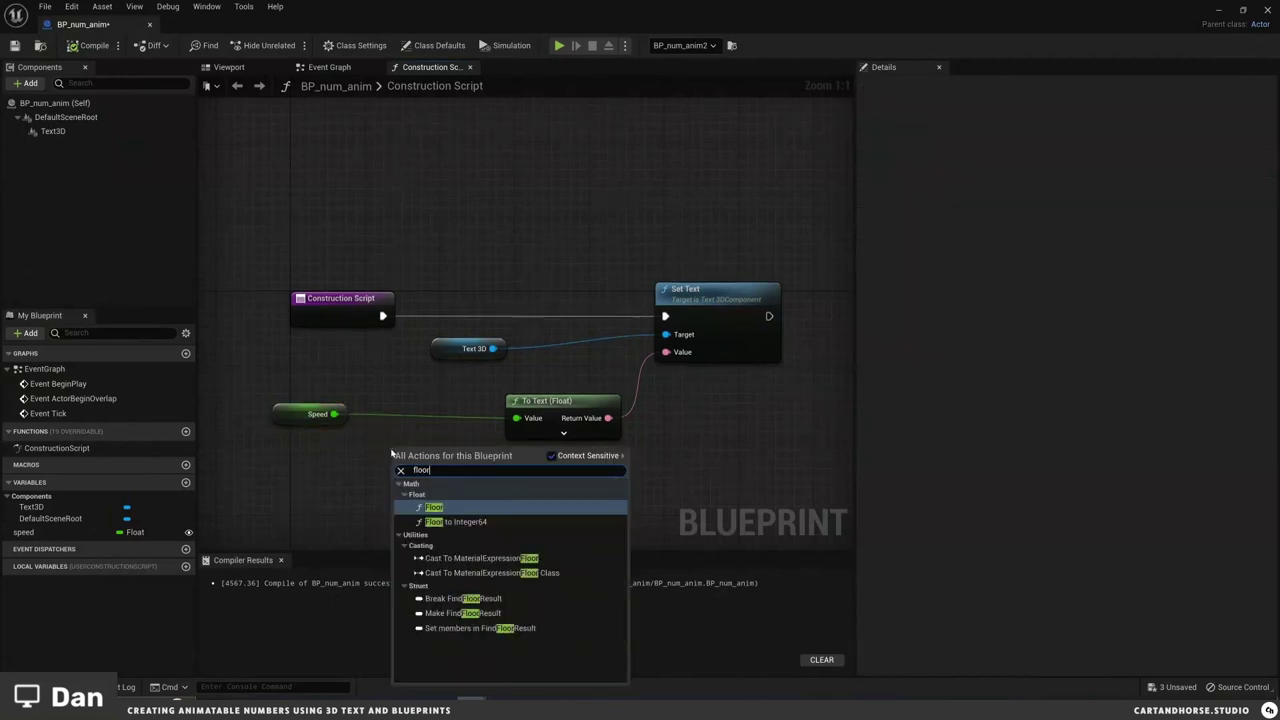
key(Return)
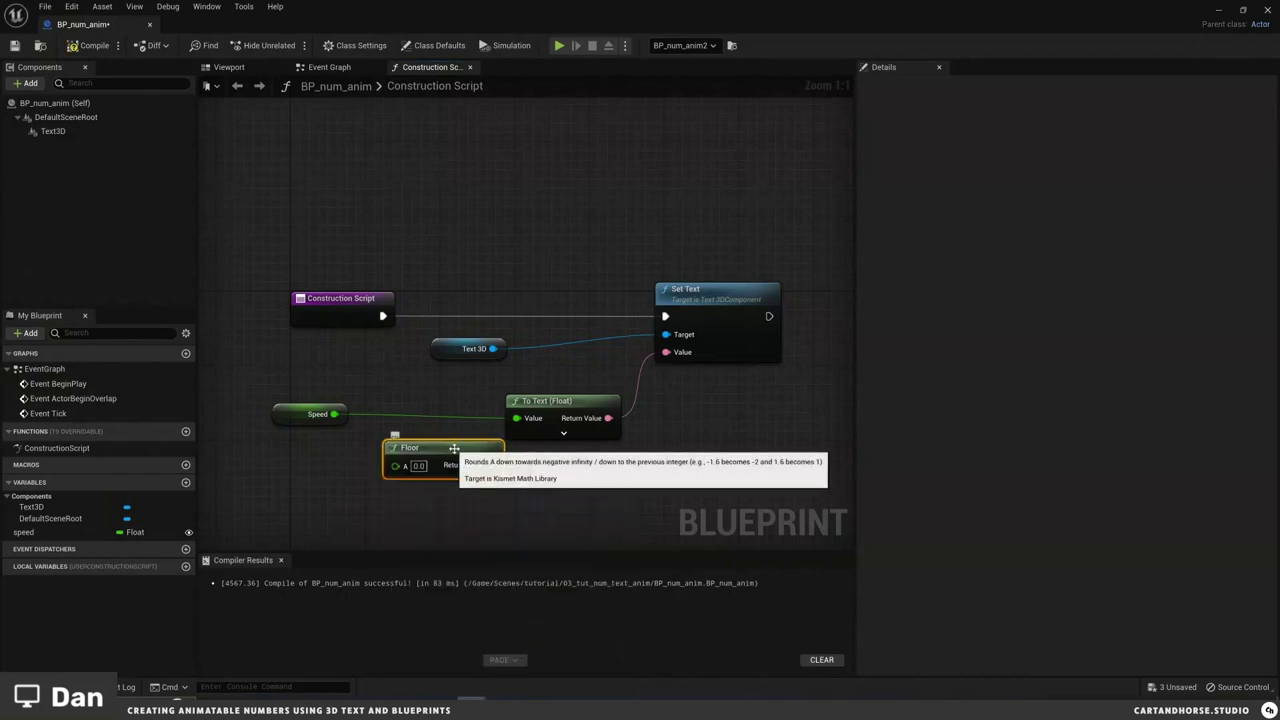
drag(393, 446, 357, 446)
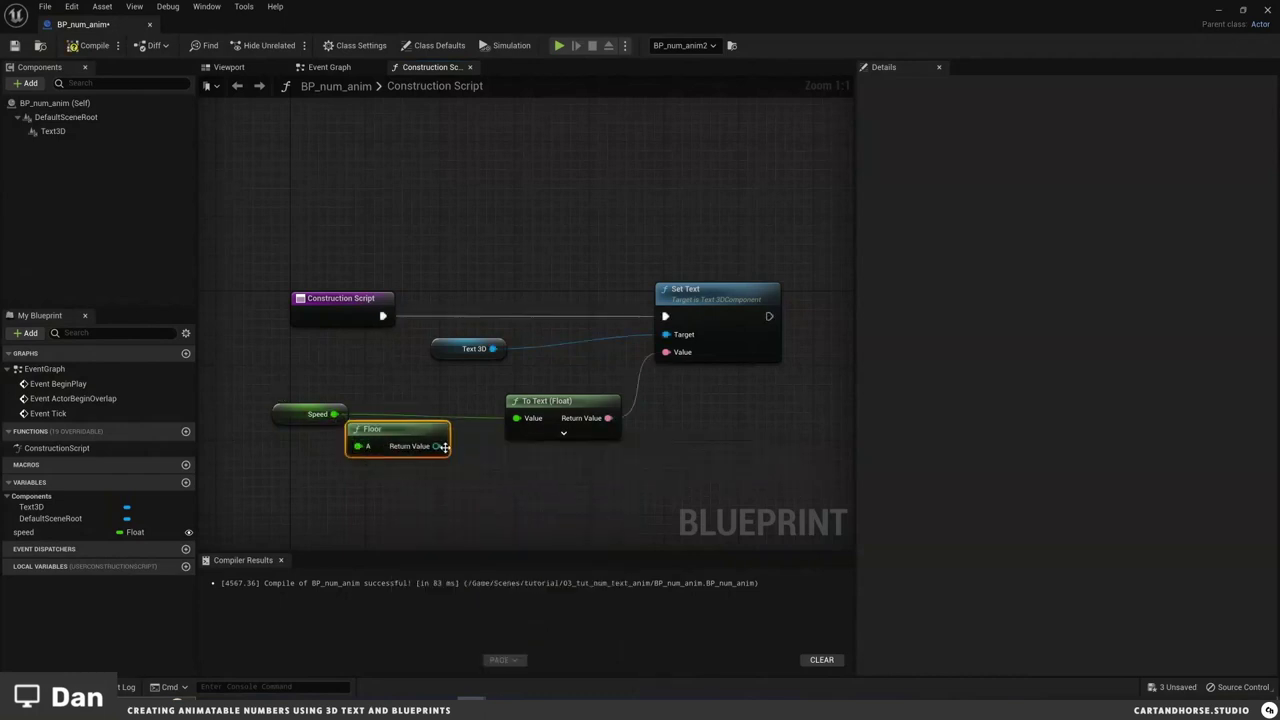
Step: Connect Floor's Return Value to Set Text's Value through a To Text (Integer) conversion, delete To Text (Float), and line up the nodes
drag(436, 446, 666, 352)
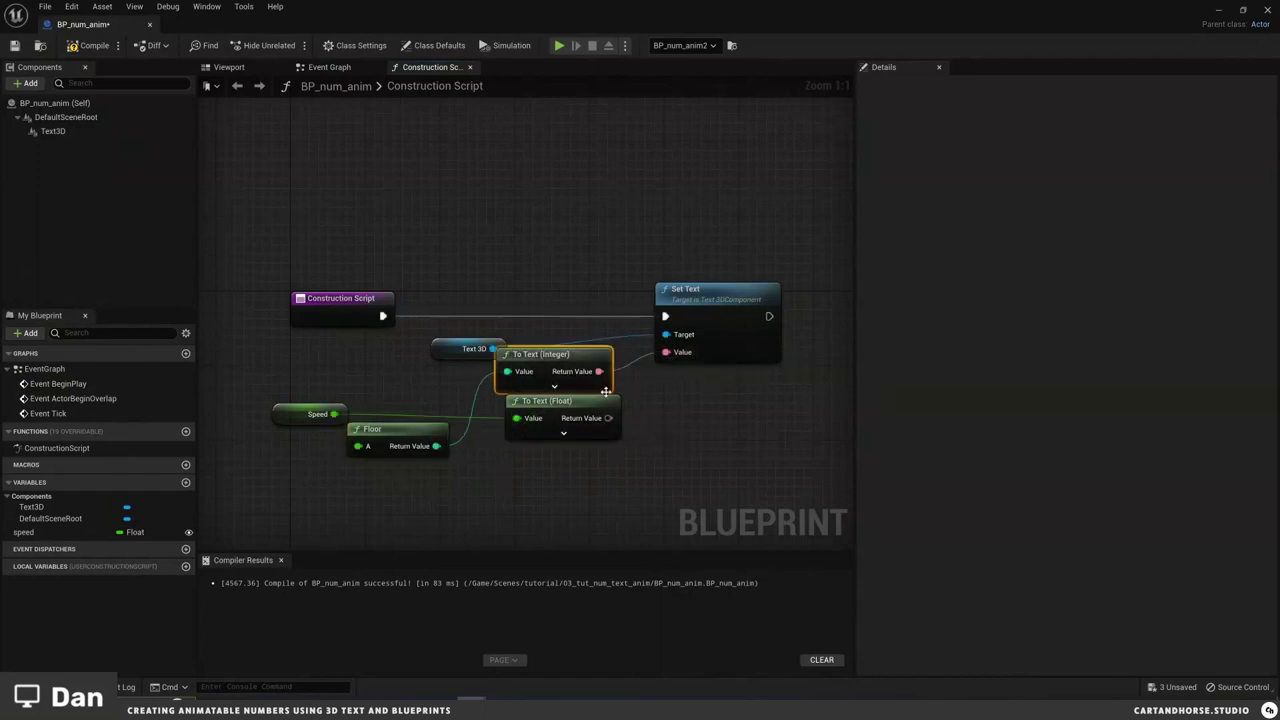
drag(600, 402, 637, 449)
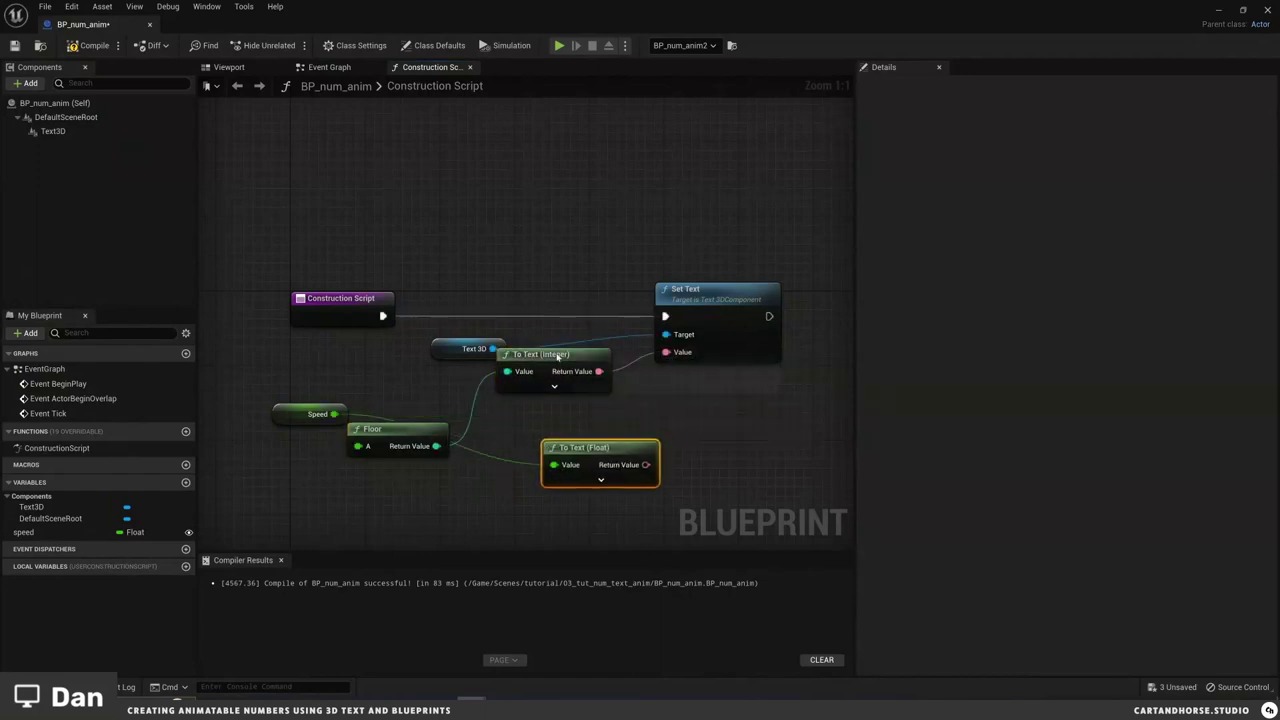
drag(590, 356, 598, 393)
click(638, 460)
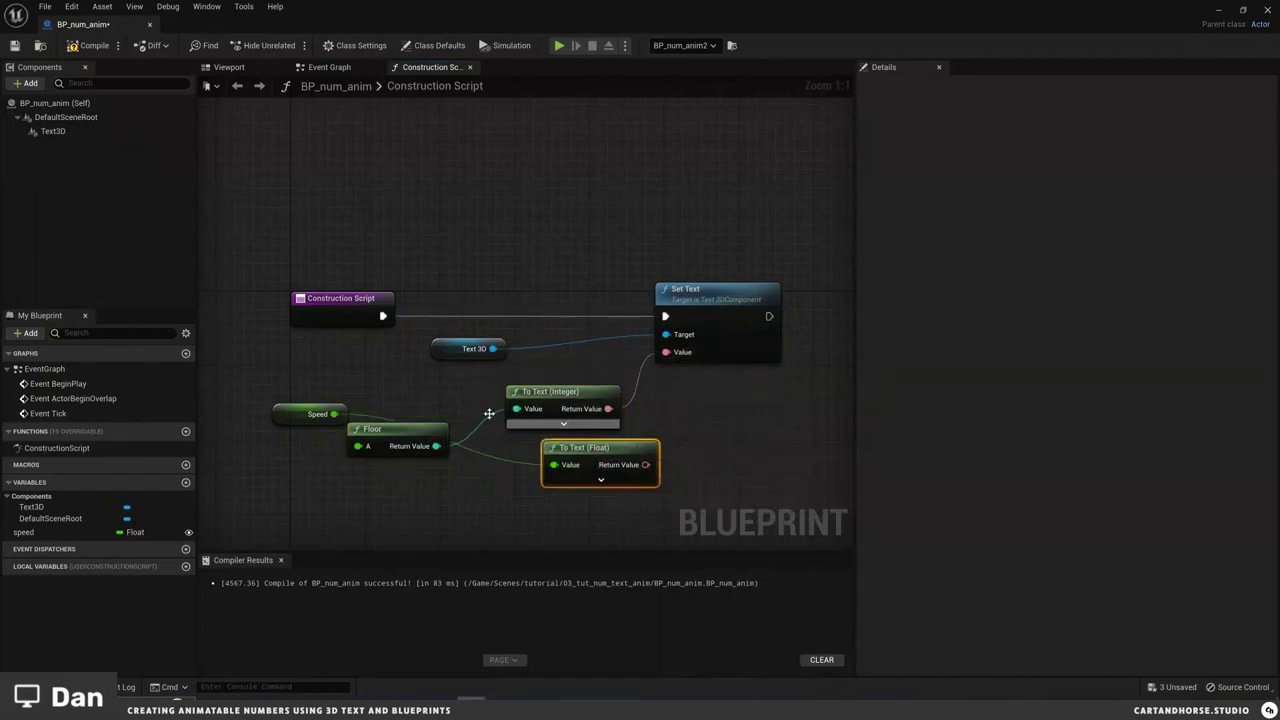
key(Delete)
drag(392, 432, 419, 421)
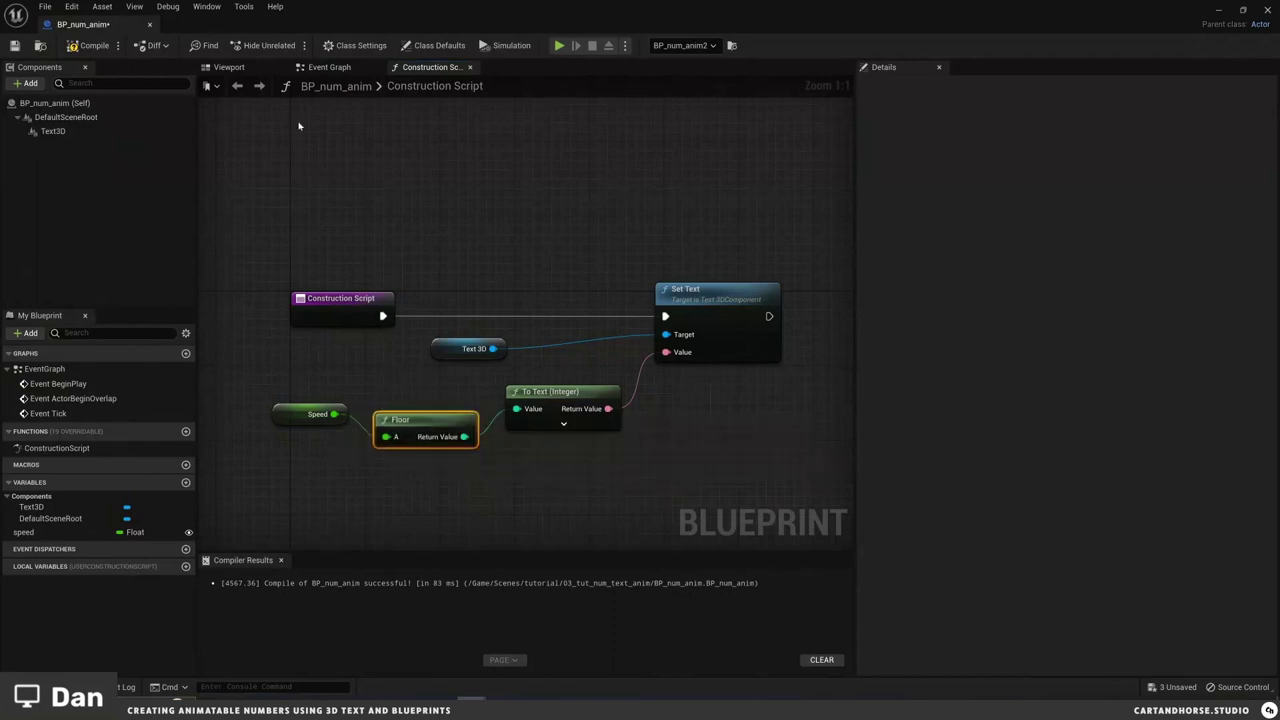
Step: Compile and save the blueprint, and test the actor in the level by scrubbing its Speed to about 6.64
click(92, 45)
click(15, 45)
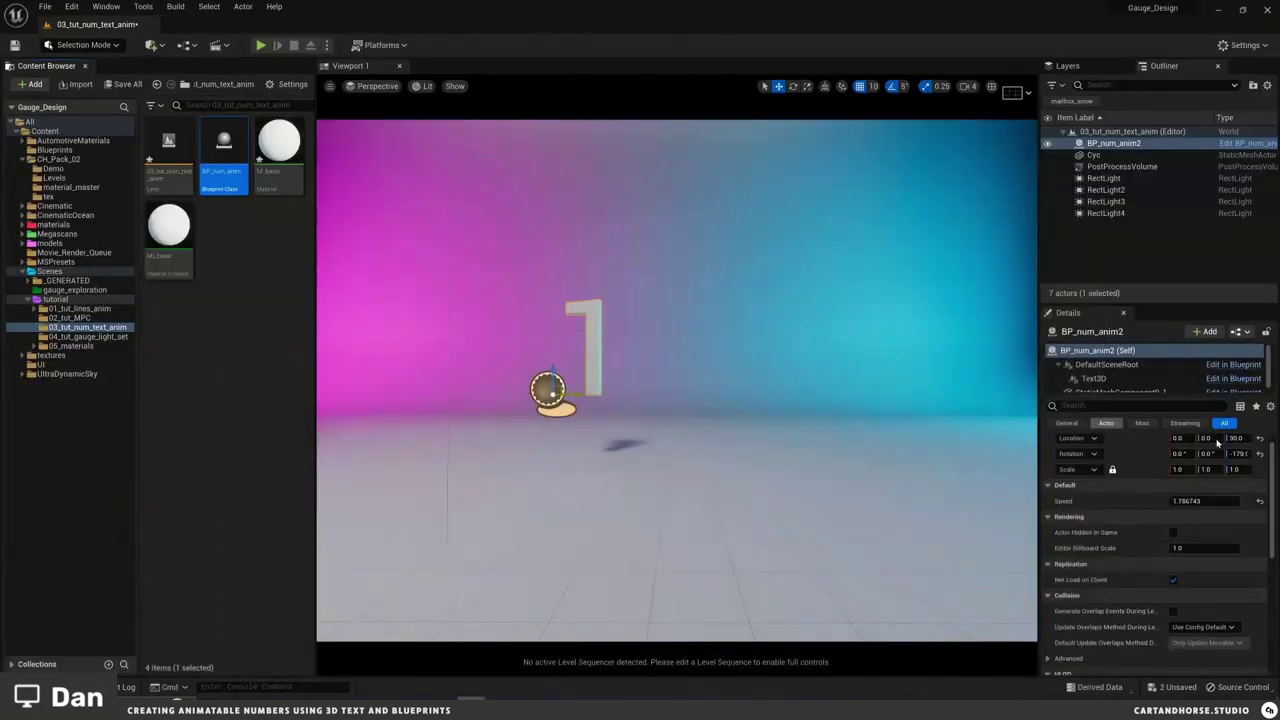
drag(1205, 500, 1156, 513)
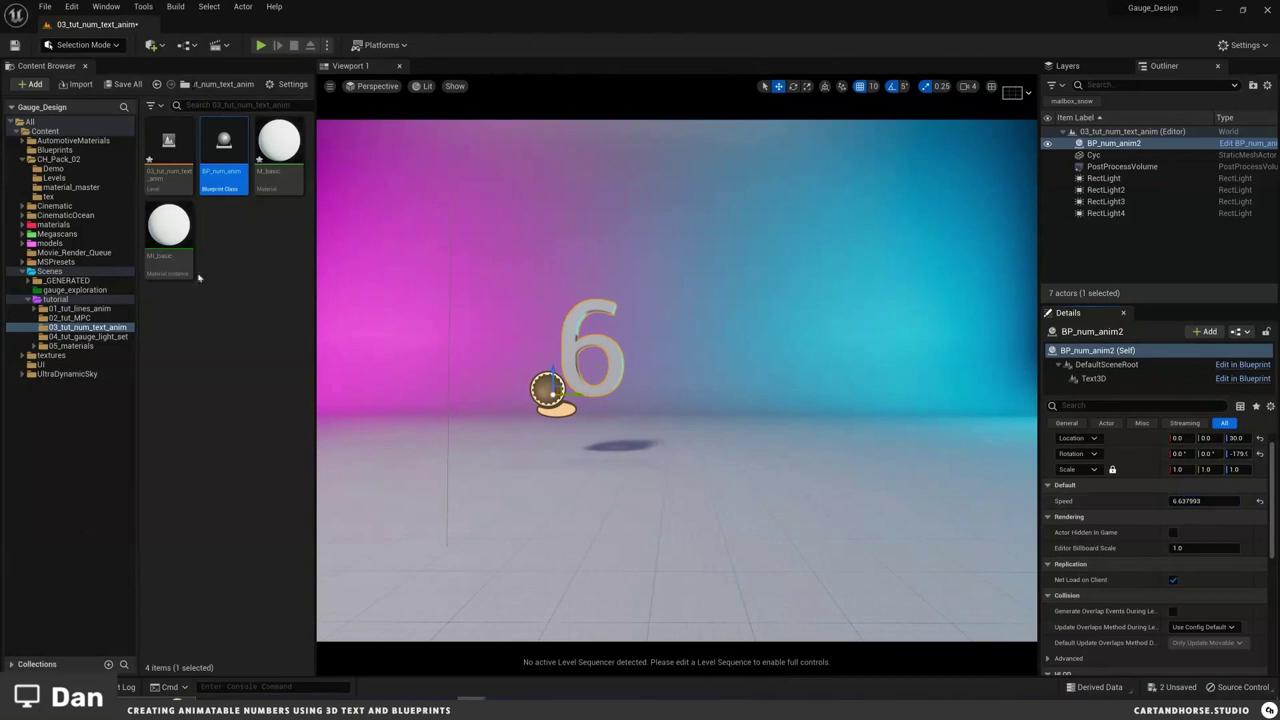
middle_drag(539, 449, 539, 449)
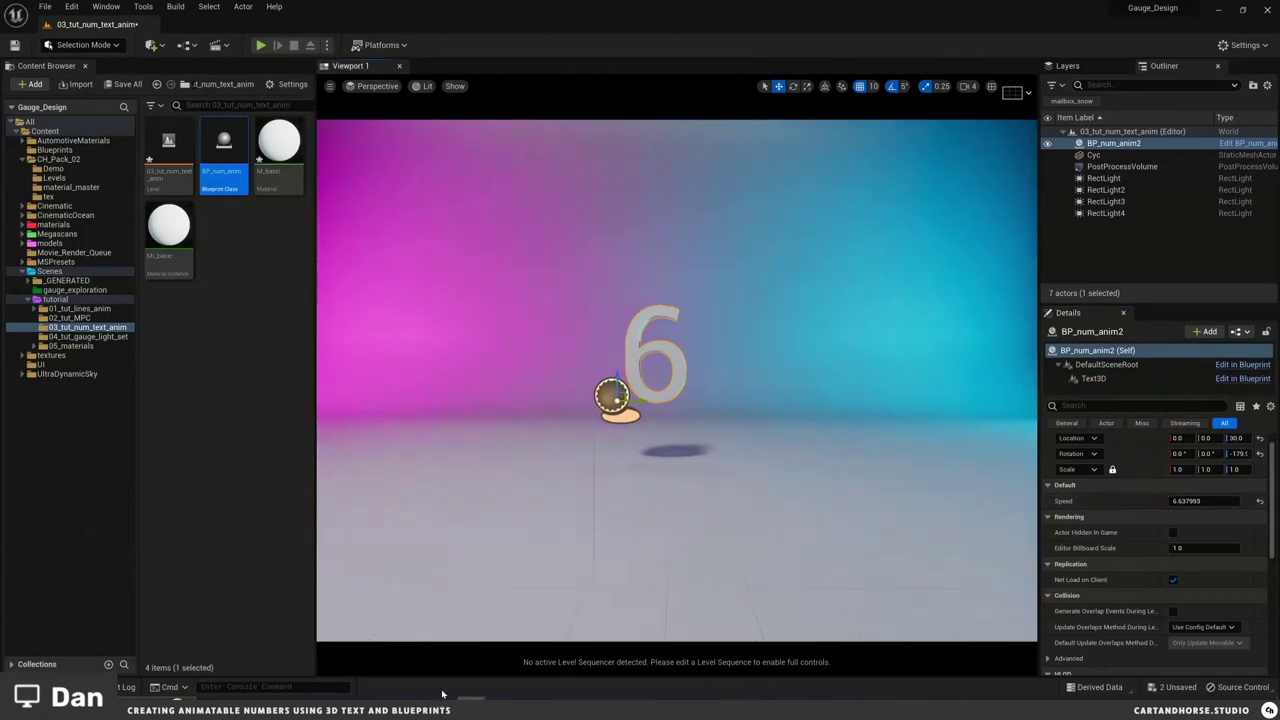
Step: In the blueprint, set the Text3D component's Horizontal Alignment to Center
key(alt+Tab)
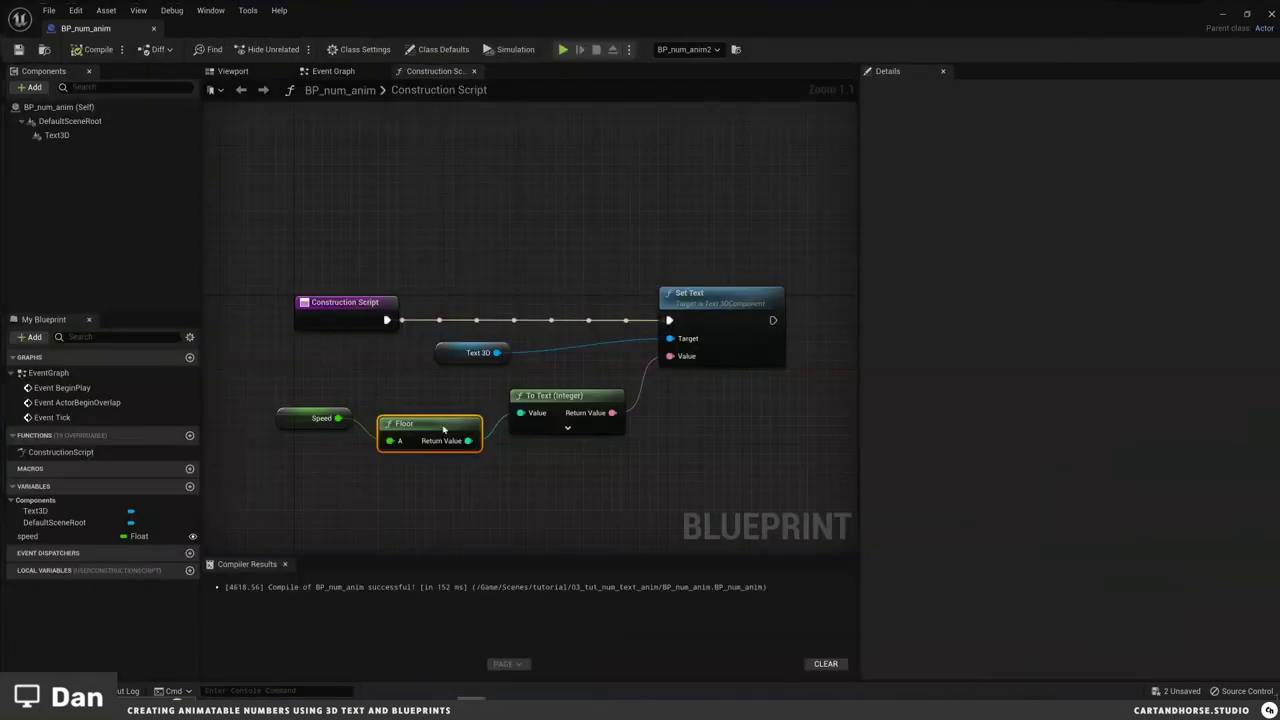
click(55, 131)
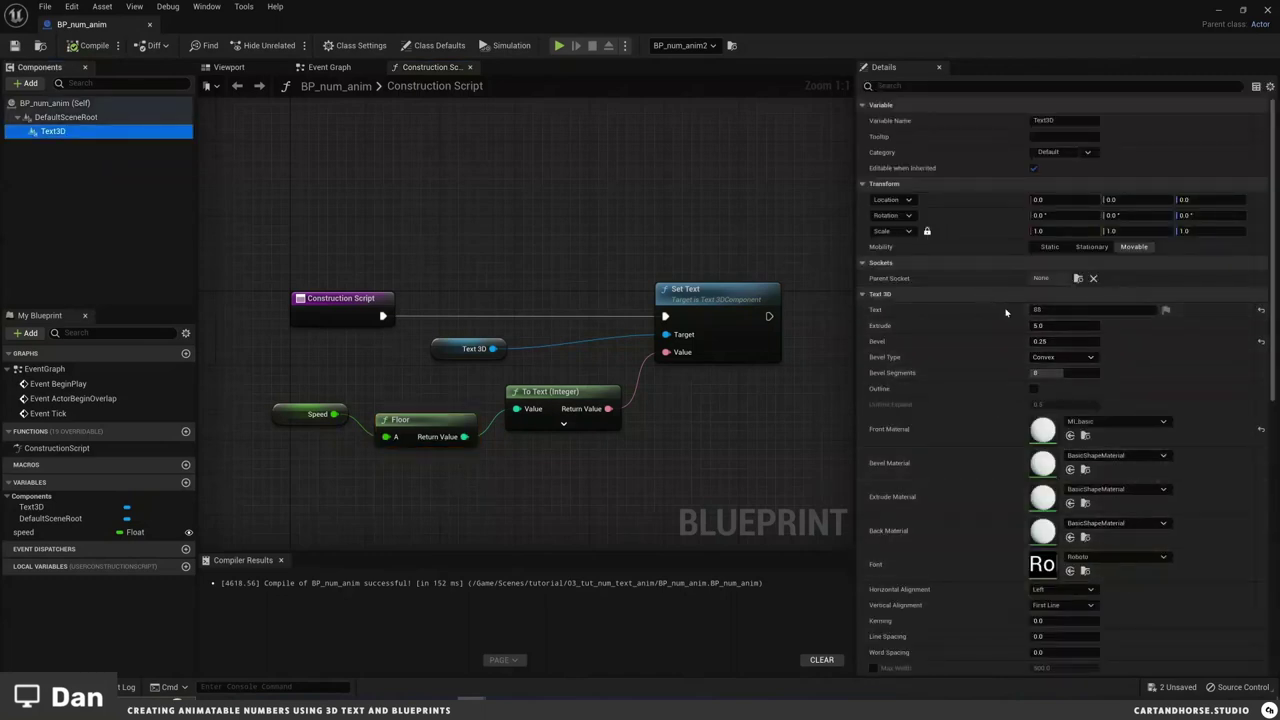
scroll(1062, 490, down, 2)
click(1064, 533)
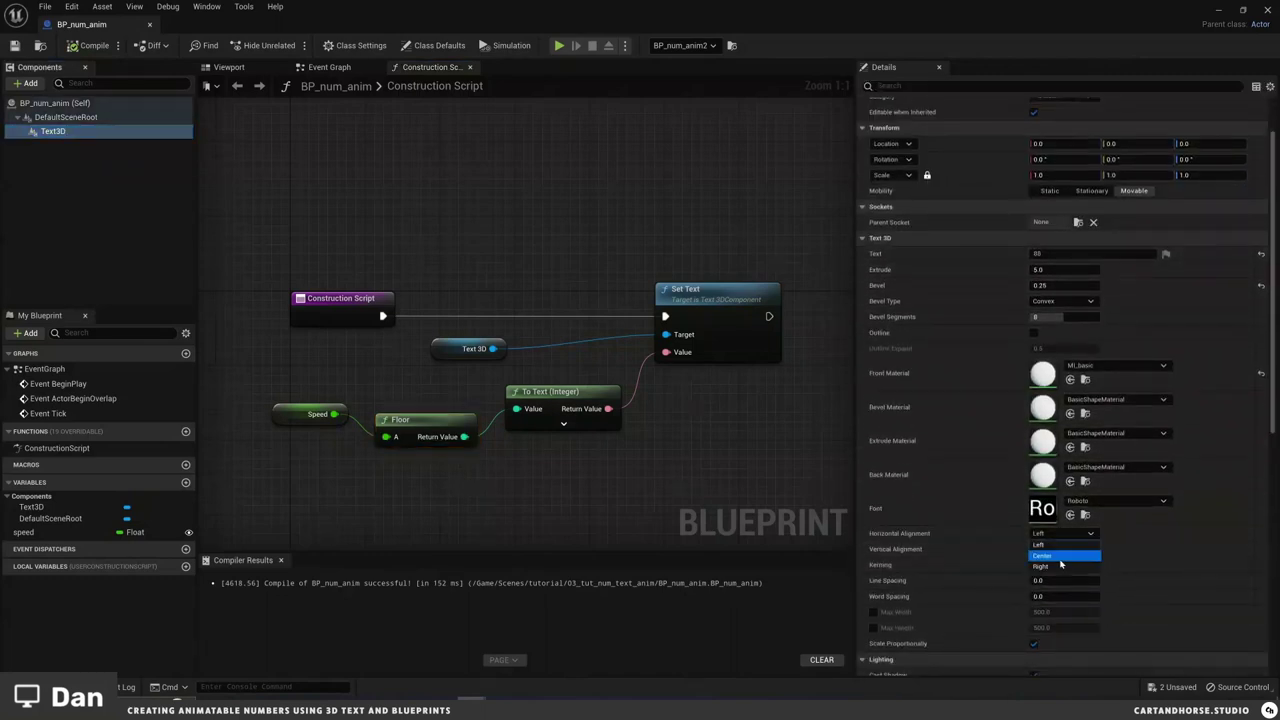
click(1062, 560)
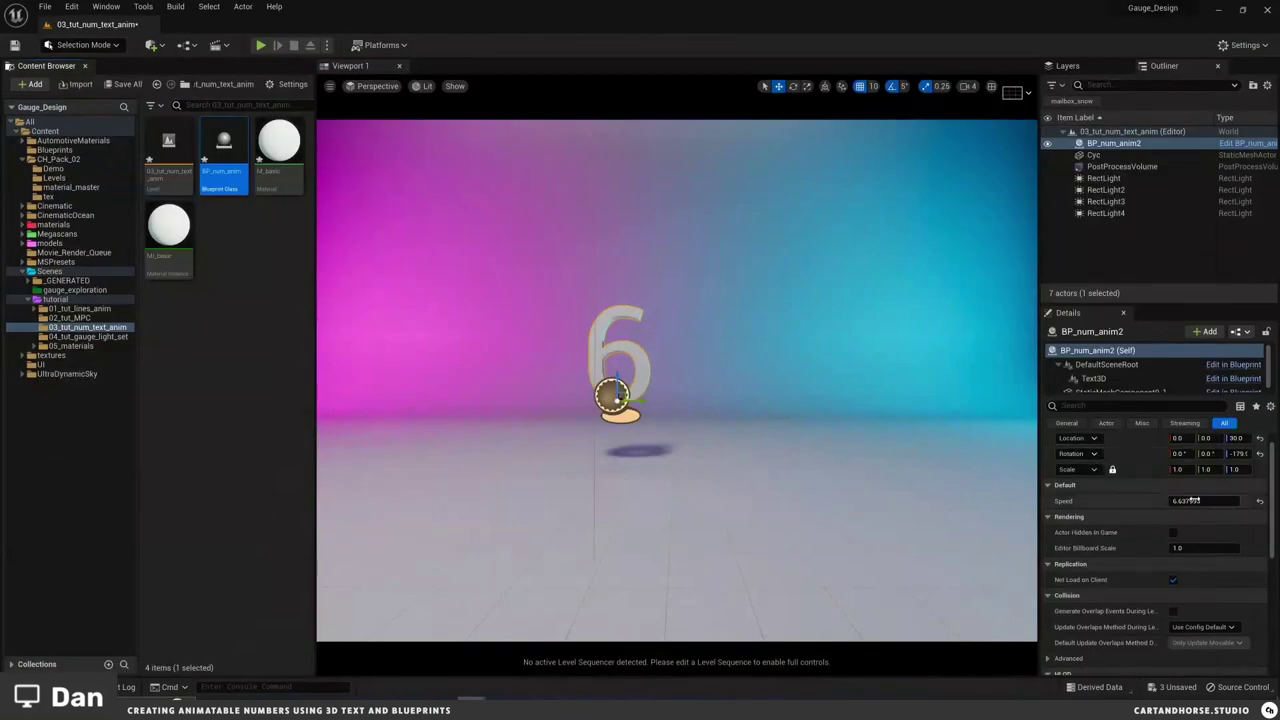
Step: Scrub the BP_num_anim2 actor's Speed to about 14.8 in the level, and deselect everything
drag(1200, 501, 538, 375)
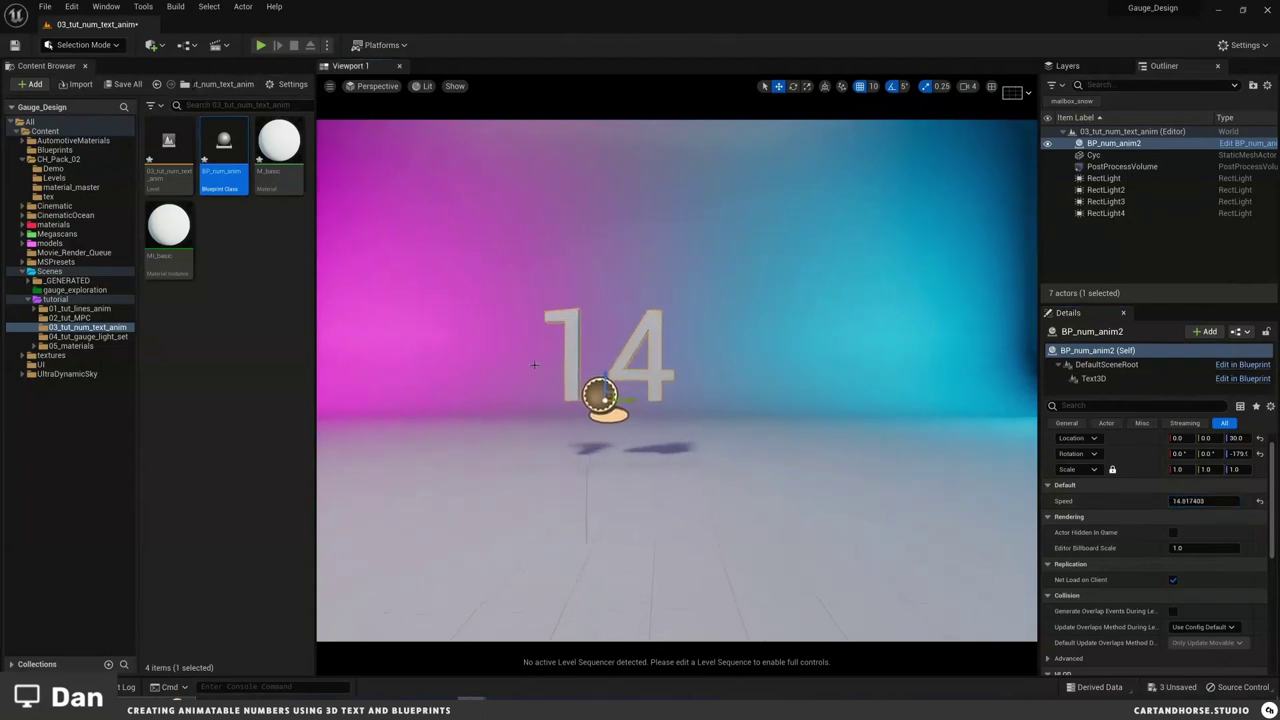
key(Escape)
scroll(532, 350, up, 3)
scroll(499, 318, down, 2)
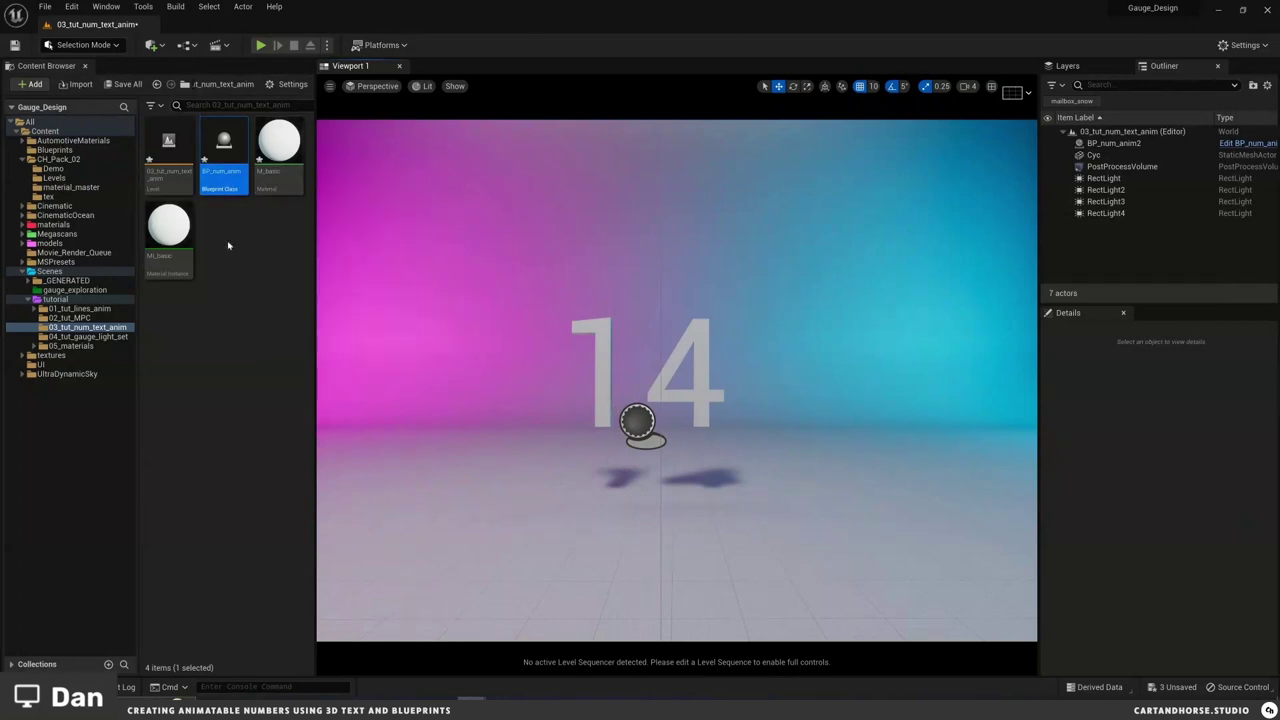
click(240, 300)
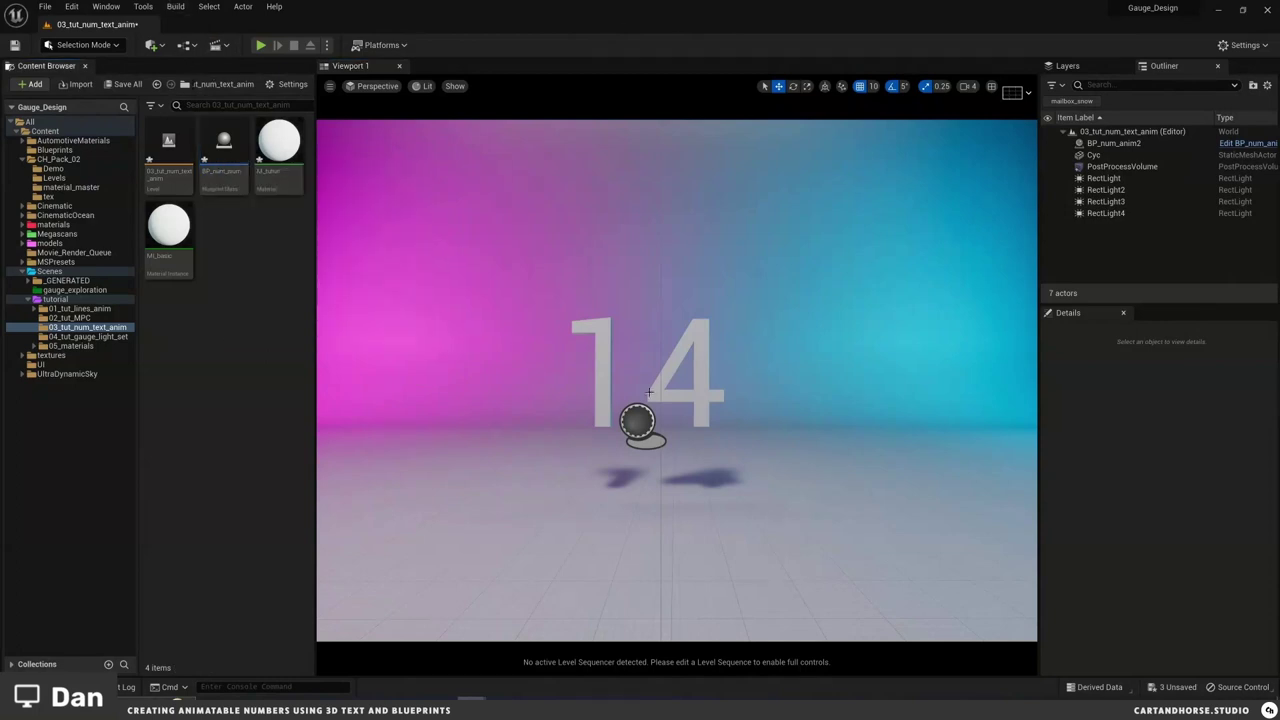
Step: Add a level sequence named 03_tut_num_text_anim_seq, saved in the 03_tut_num_text_anim folder
click(221, 47)
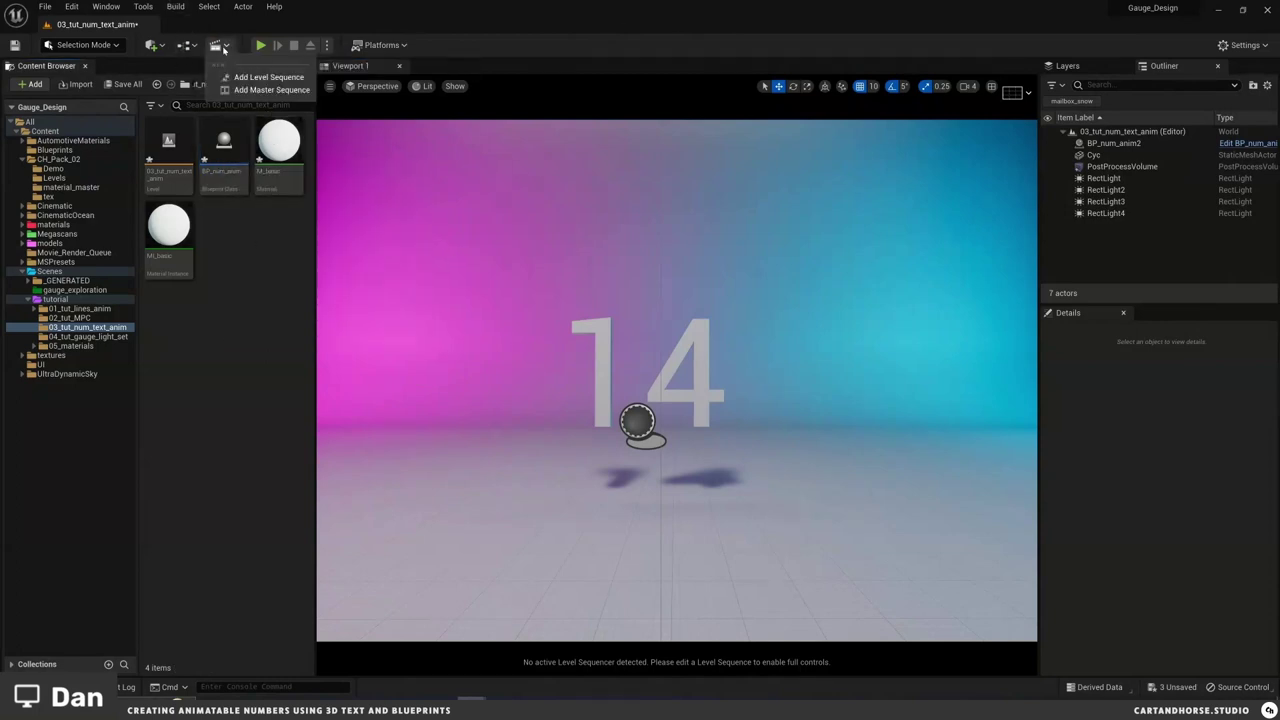
click(268, 78)
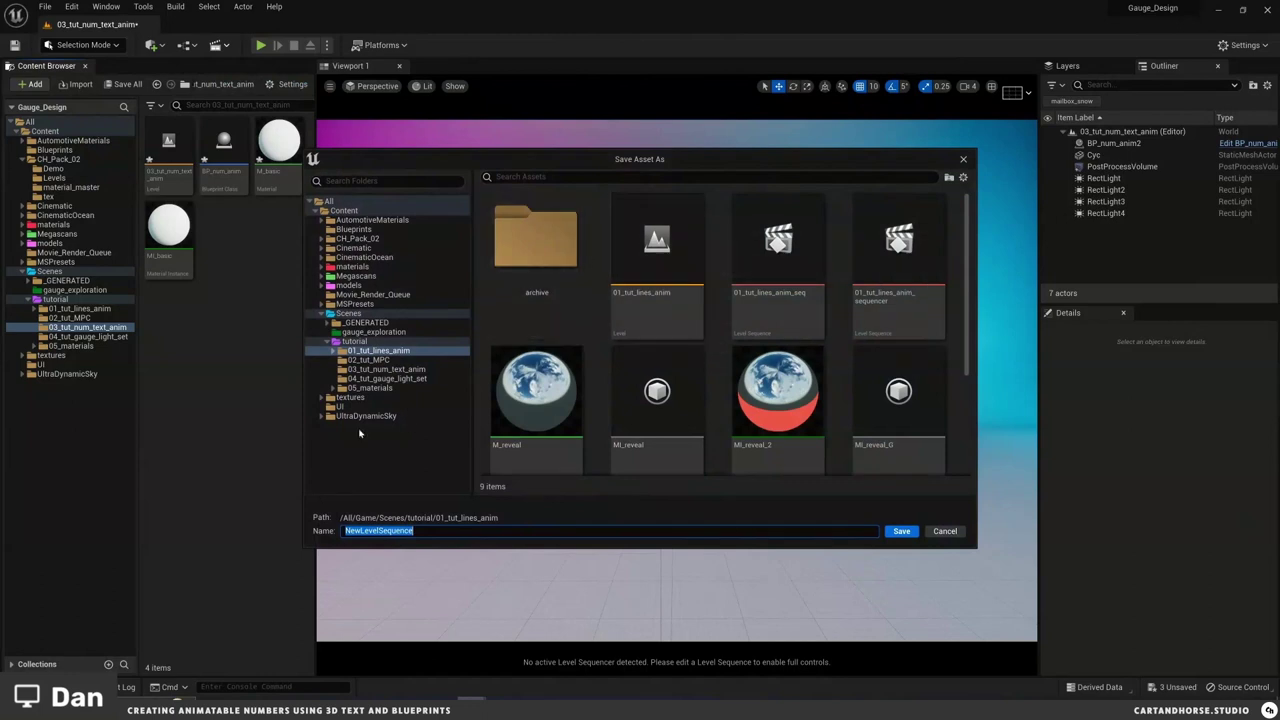
click(386, 369)
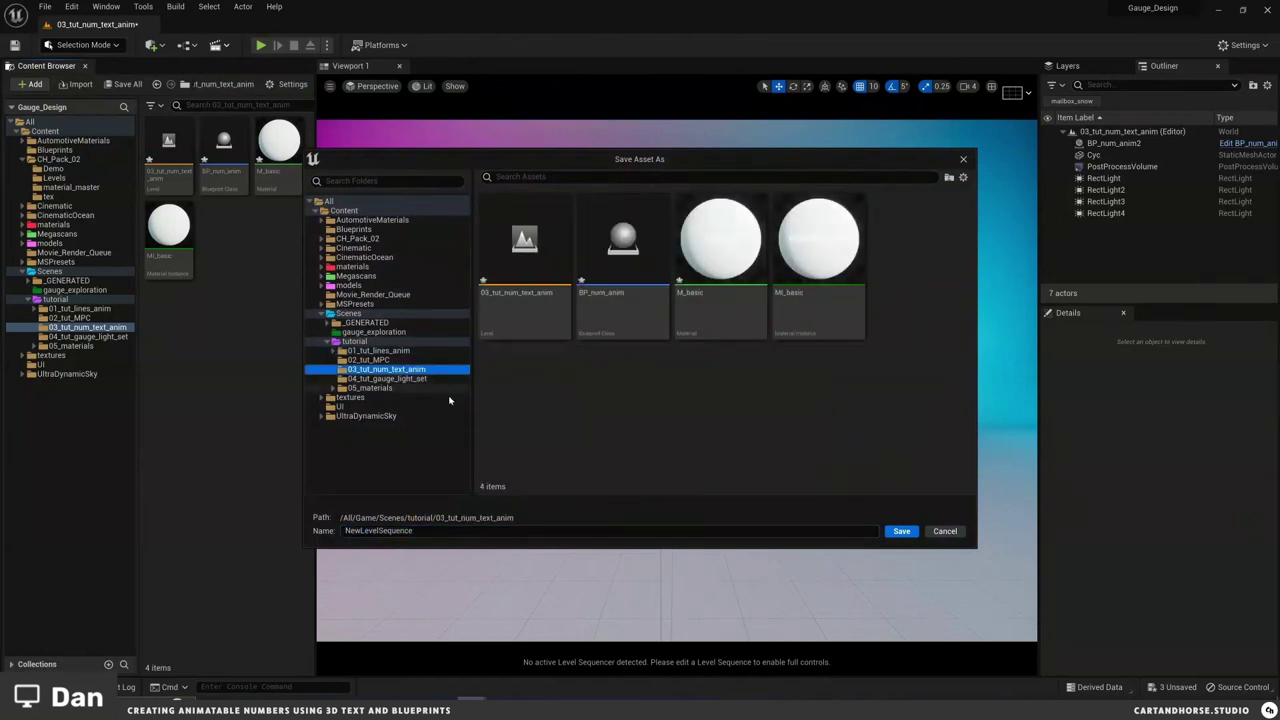
click(516, 248)
click(463, 530)
click(463, 530)
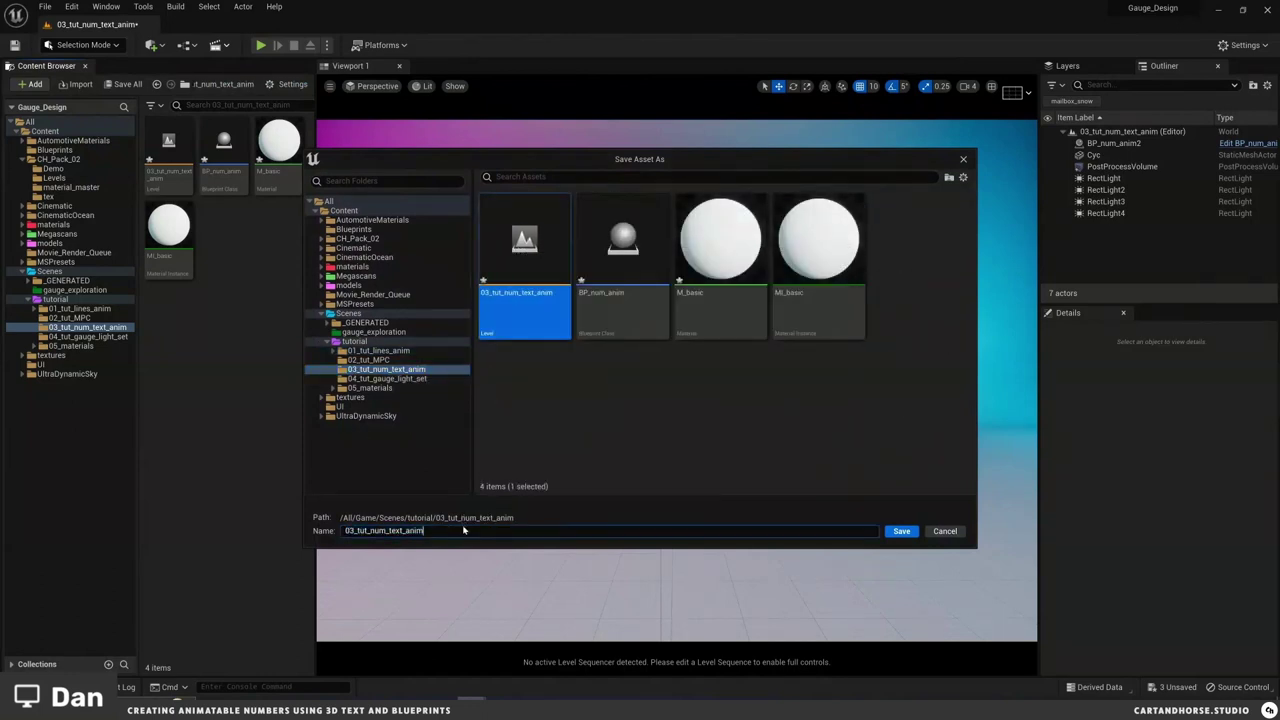
text(_seq)
key(Return)
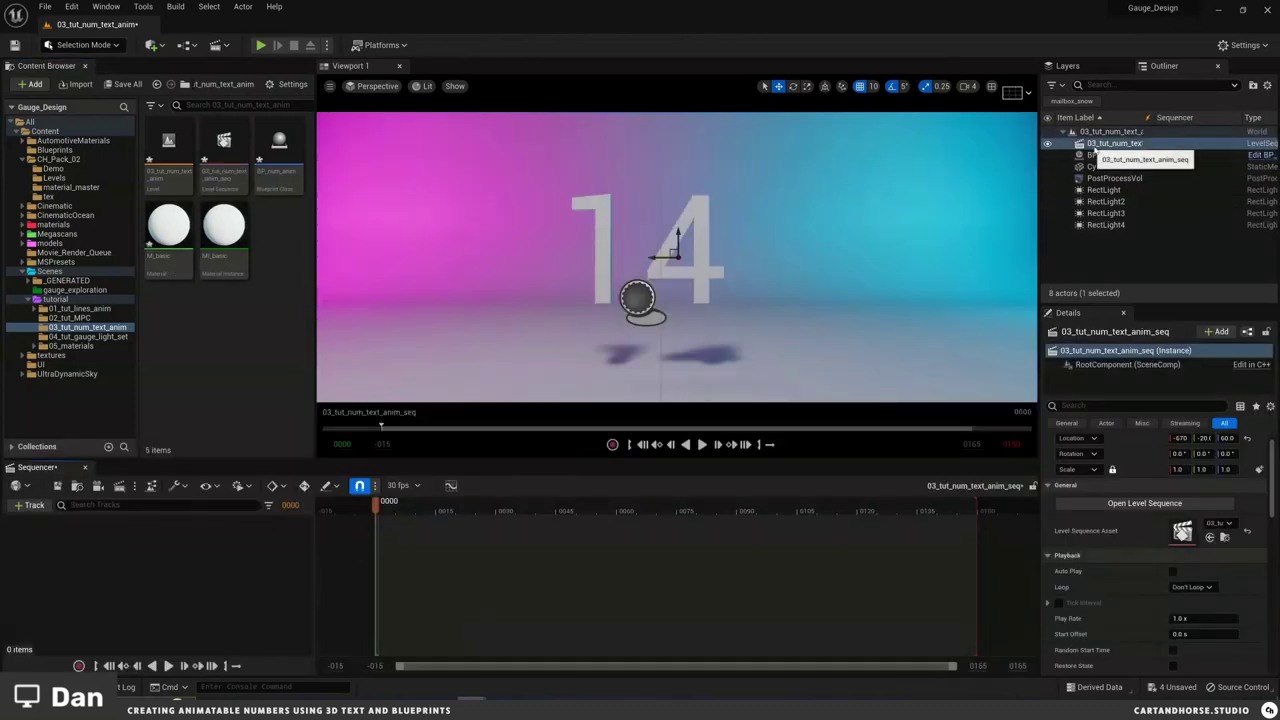
Step: Add the BP_num_anim2 actor to the level sequence and give it a Speed track
click(1112, 157)
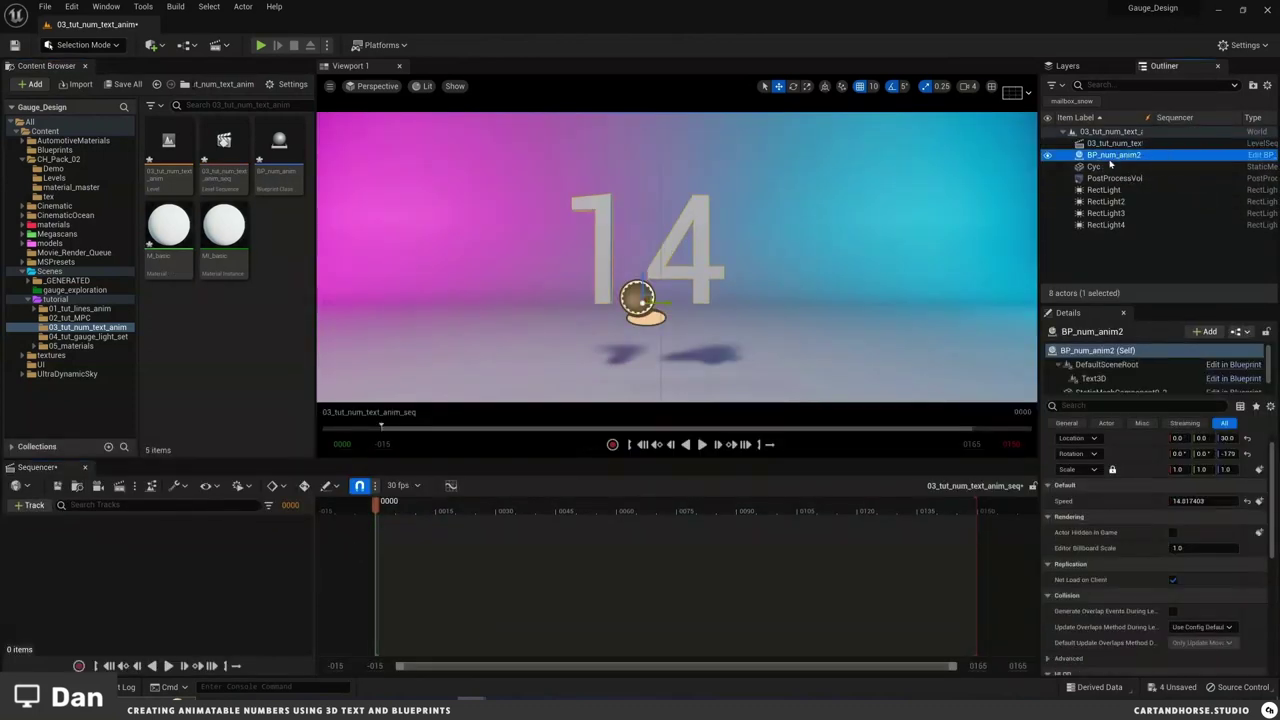
drag(1092, 157, 157, 550)
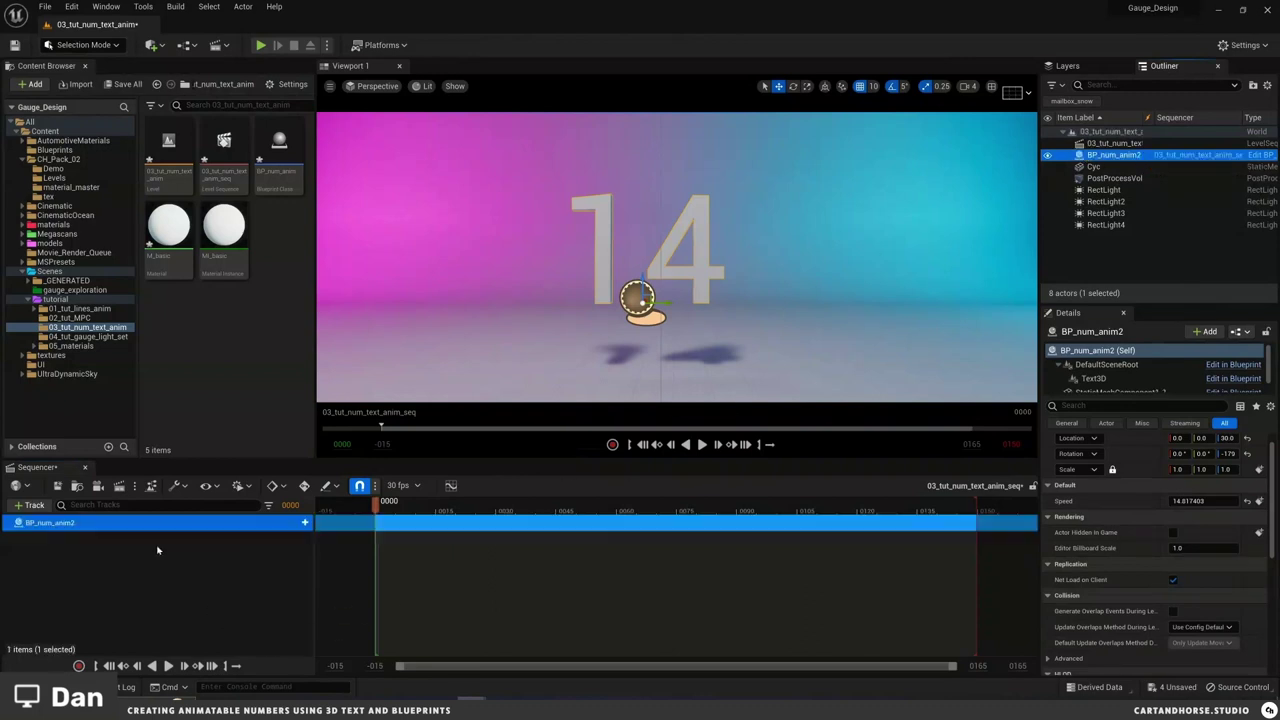
click(299, 523)
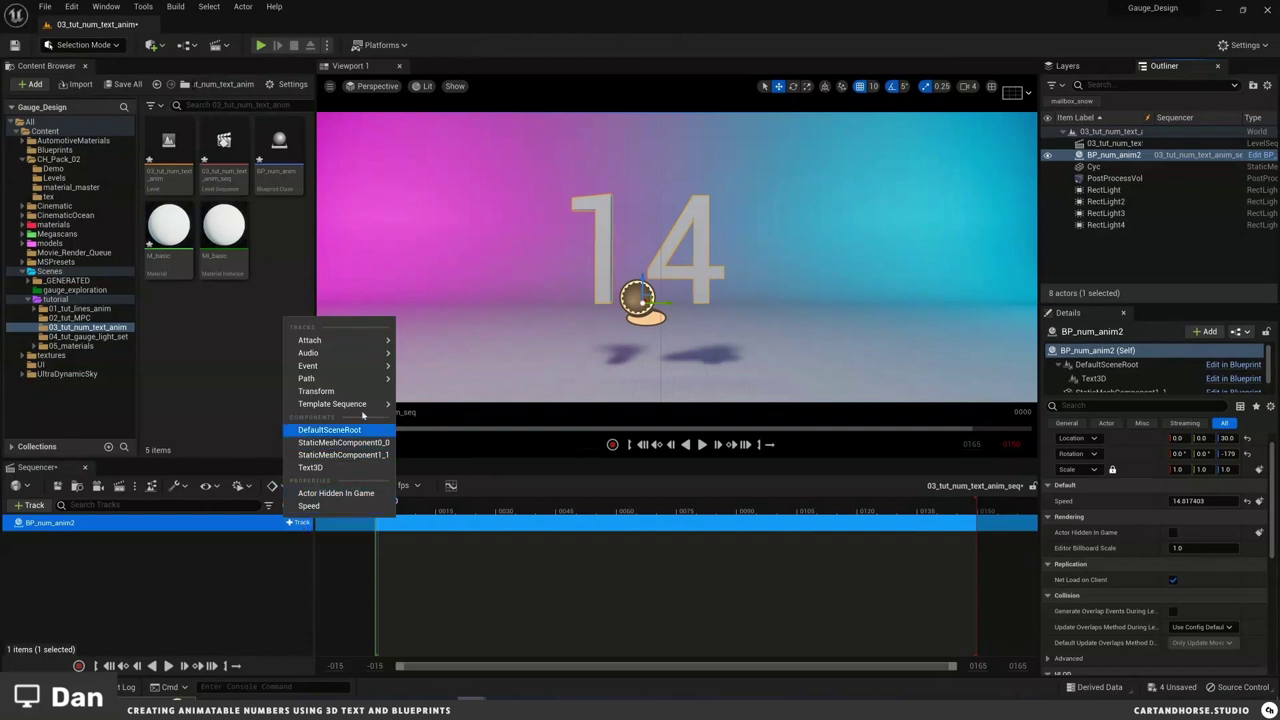
click(332, 507)
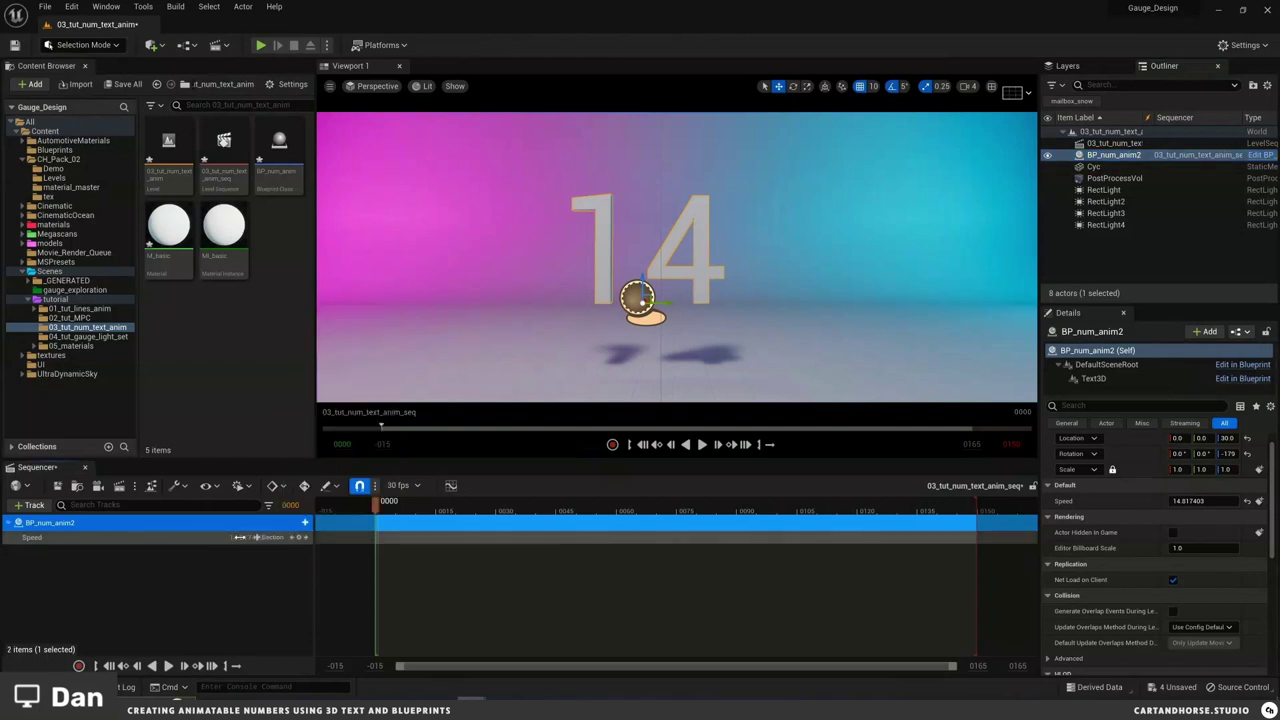
Step: Try out the Speed track's value by scrubbing it, and key Speed at 0 on frame 0
mouse_move(250, 540)
mouse_down()
mouse_move(300, 538)
mouse_move(272, 537)
mouse_up()
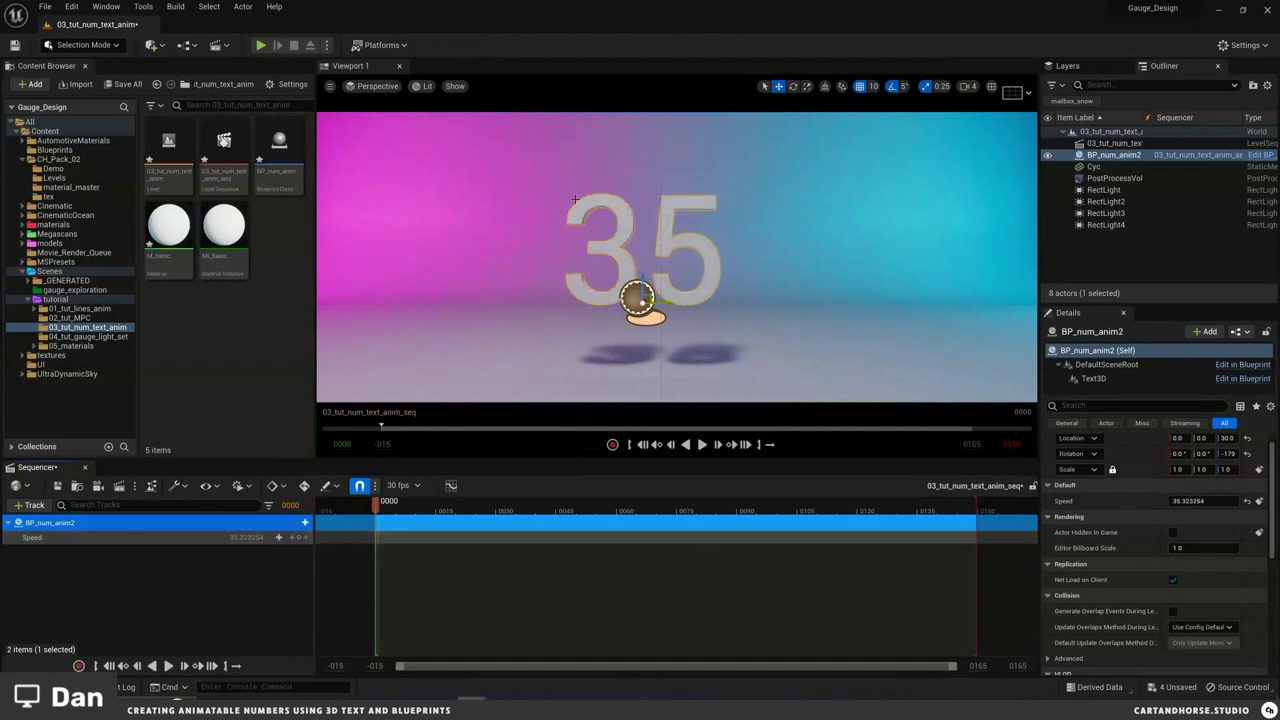
drag(234, 543, 258, 540)
click(233, 540)
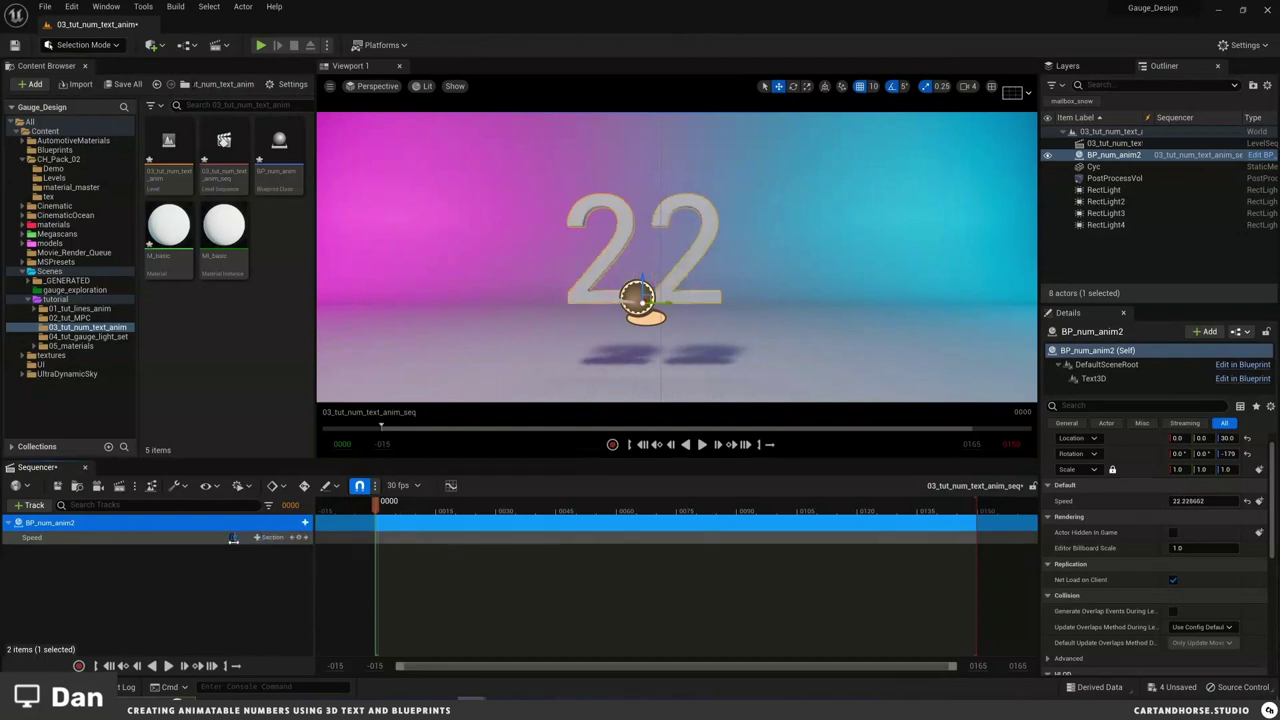
text(0)
key(Return)
click(299, 537)
Step: Key the Speed track at 120 on frame 62
click(624, 505)
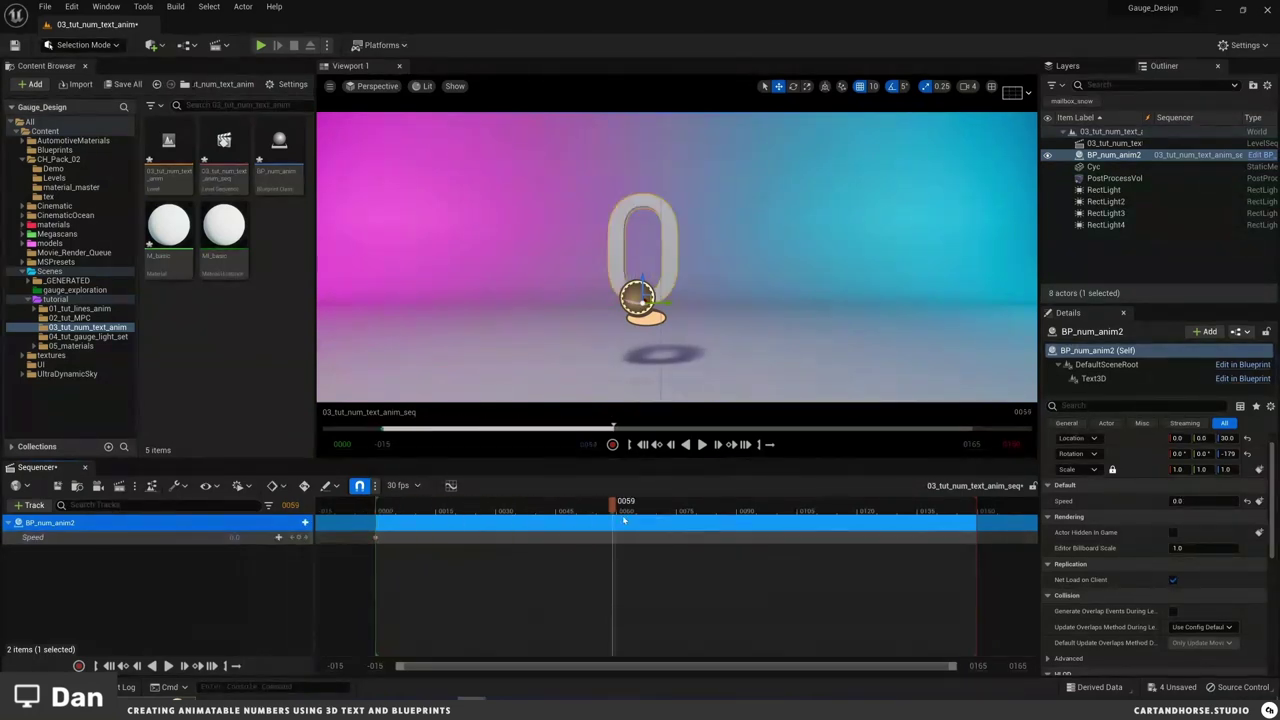
click(231, 537)
text(120)
key(Return)
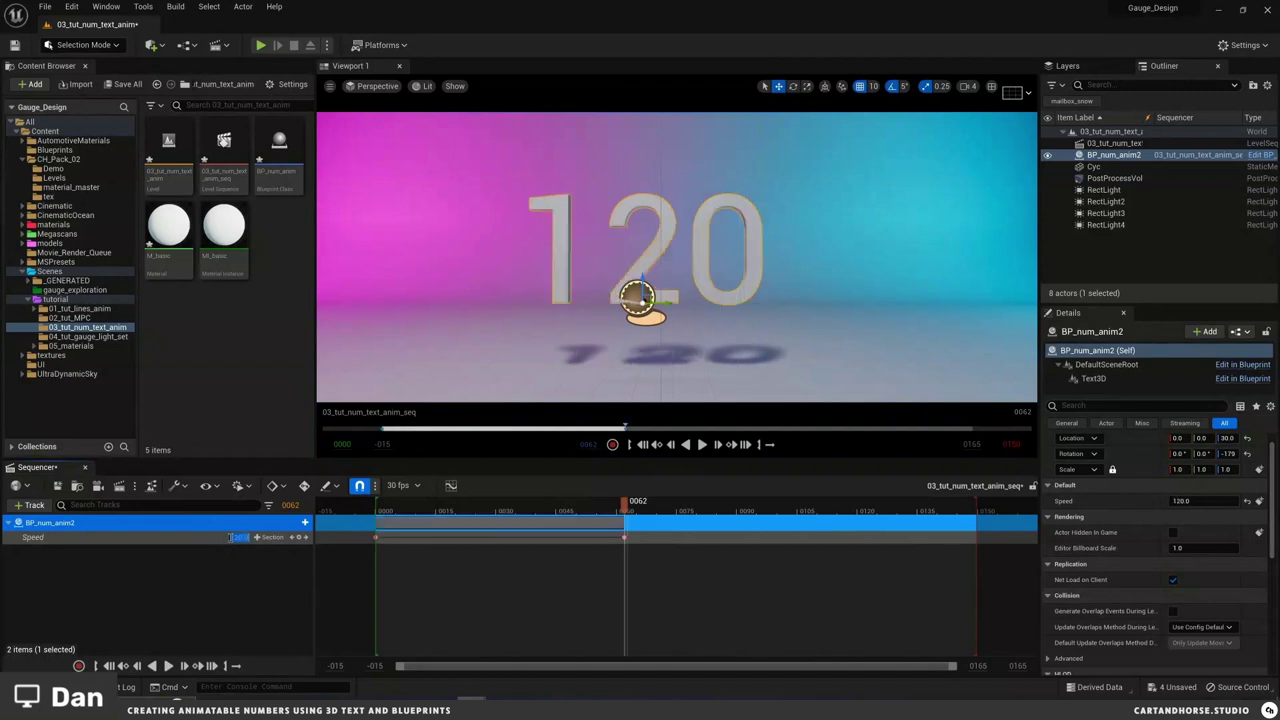
Step: Play and scrub through the sequence from its start to review the number animation between the two Speed keys
click(380, 510)
key(space)
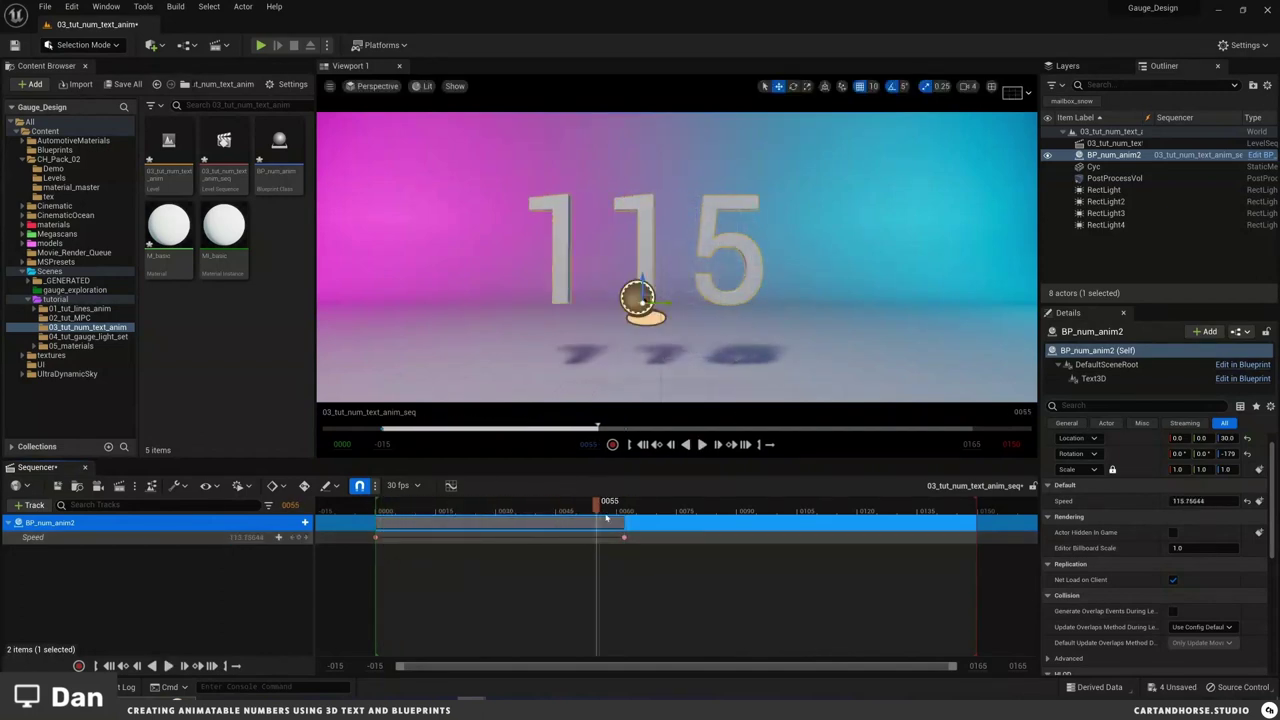
key(space)
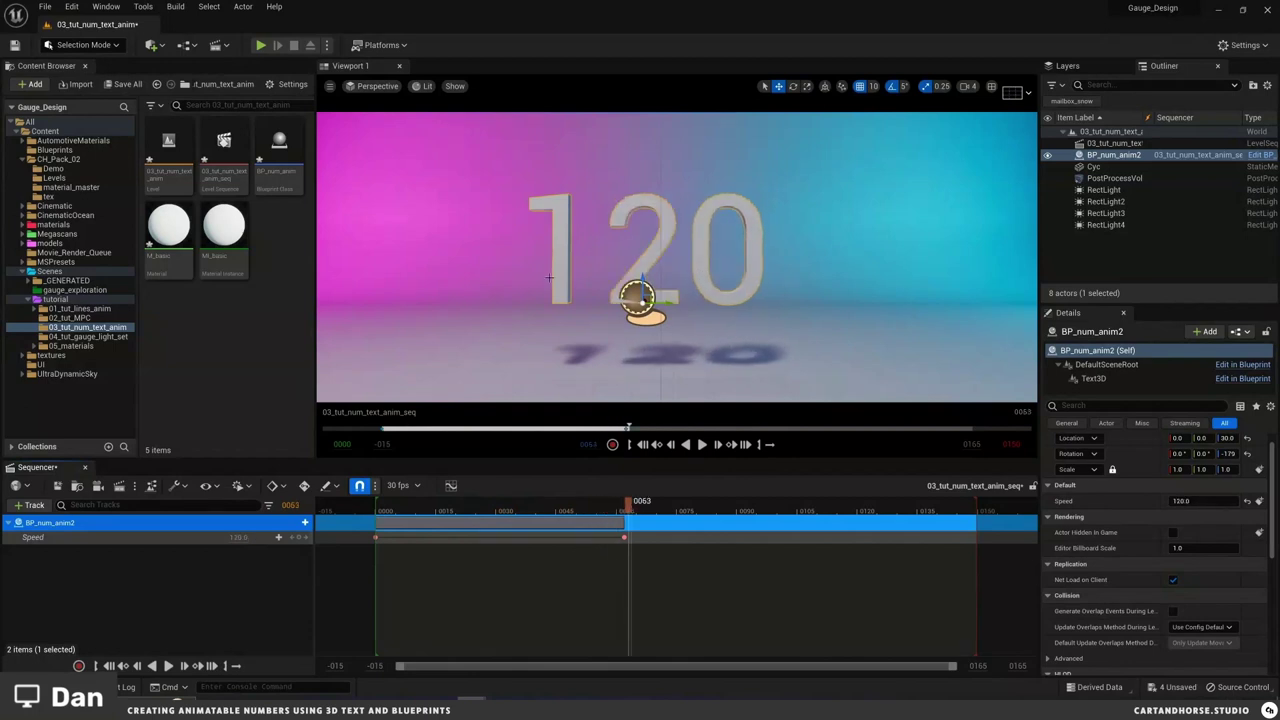
drag(628, 510, 413, 516)
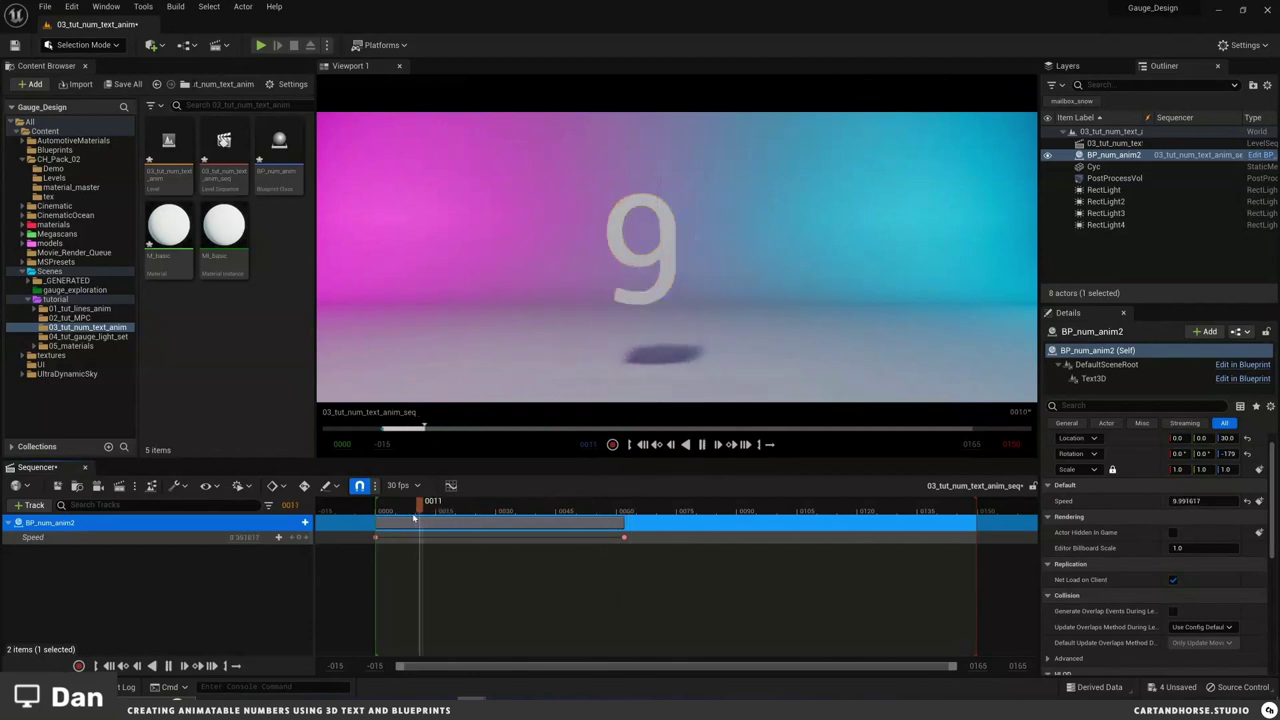
key(space)
key(space)
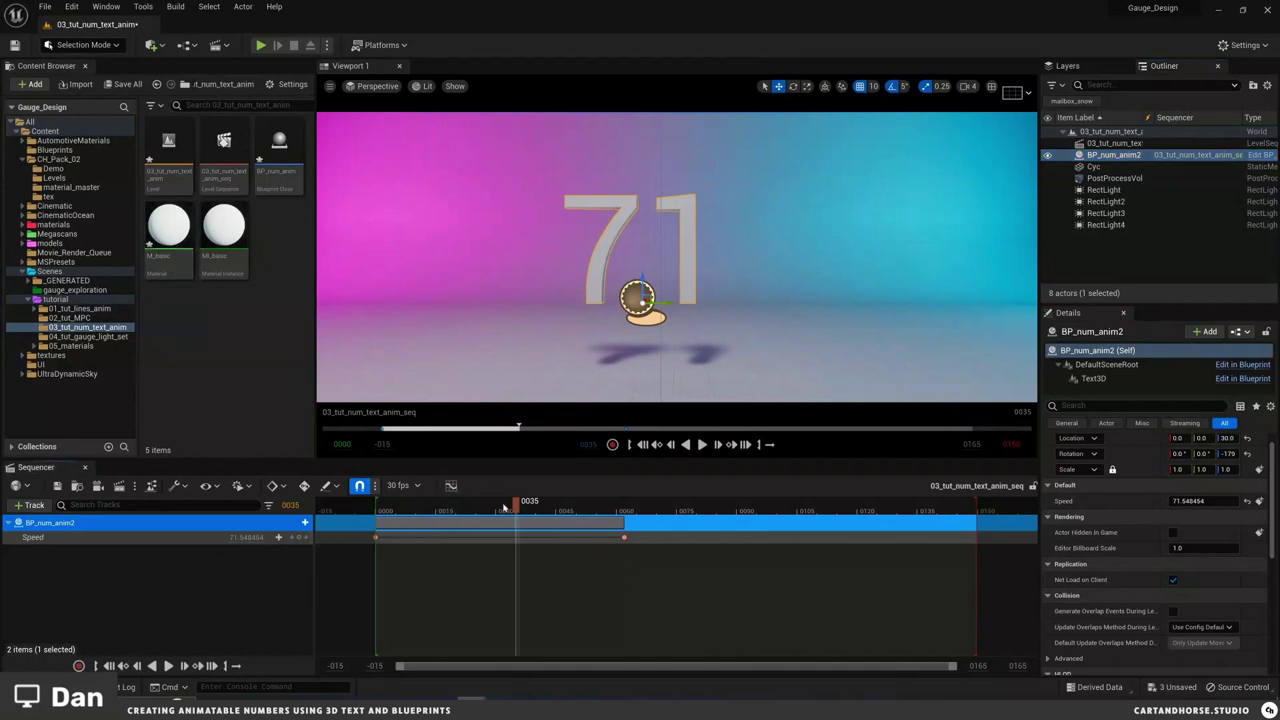
drag(516, 502, 572, 503)
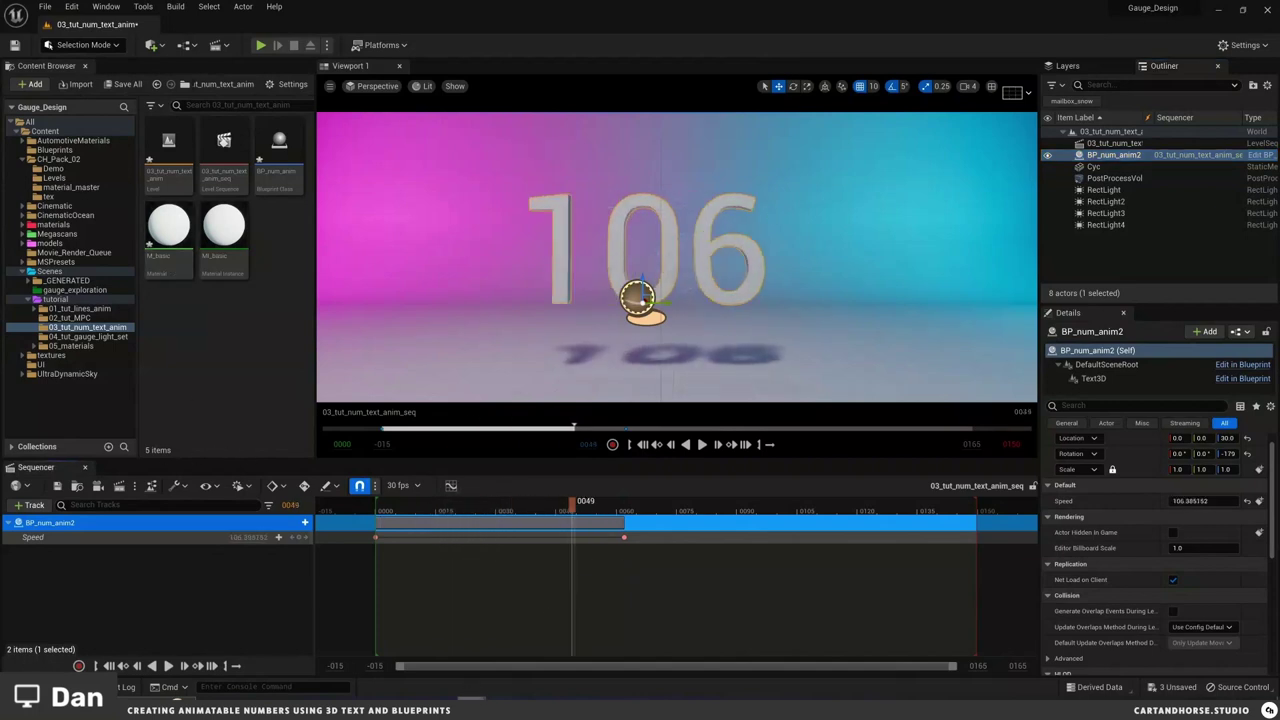
Step: Return to the BP_num_anim blueprint and move the Construction Script node well away from Set Text to make room between them
mouse_move(470, 705)
click(525, 675)
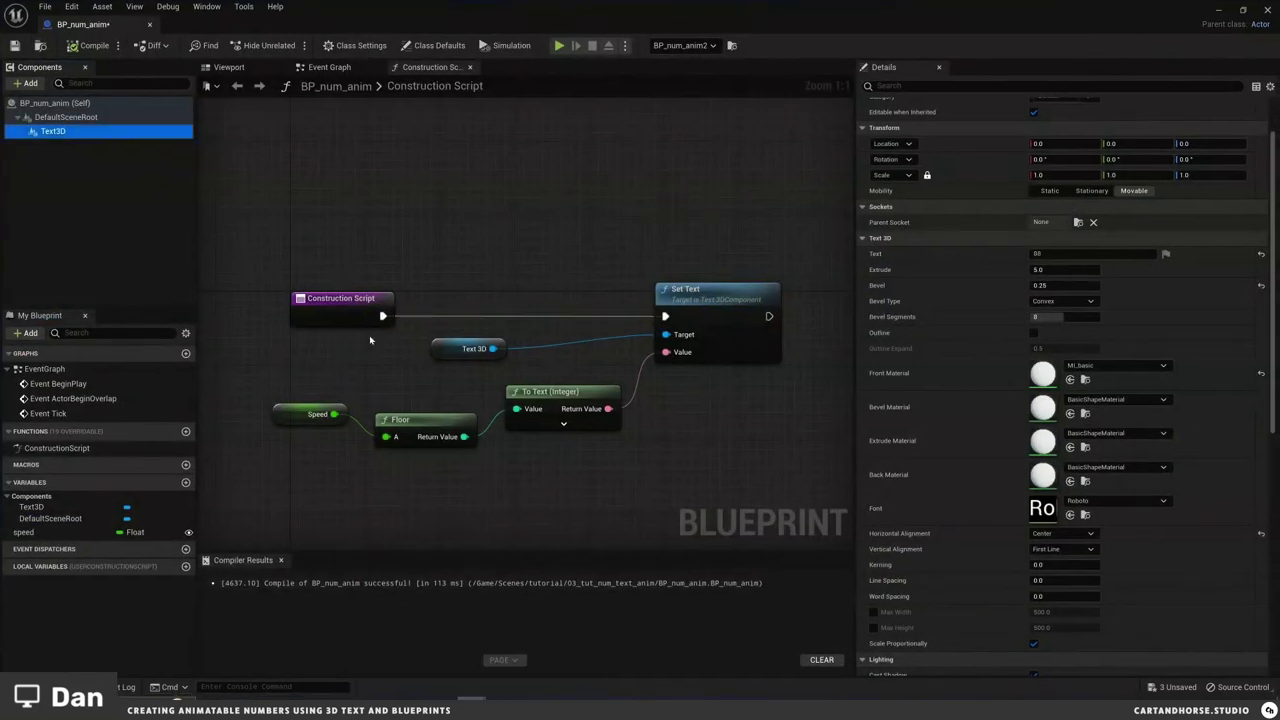
right_drag(369, 340, 483, 338)
click(461, 280)
drag(461, 280, 262, 270)
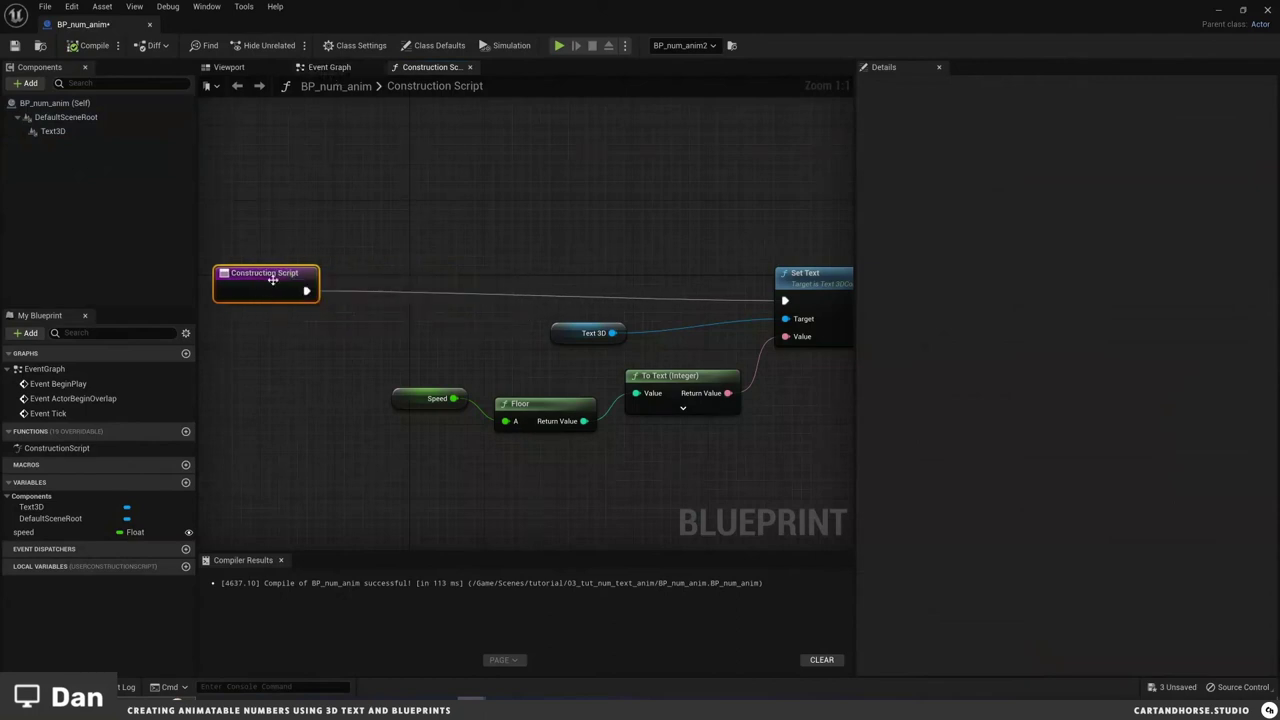
right_drag(272, 280, 390, 285)
drag(410, 285, 285, 290)
click(390, 359)
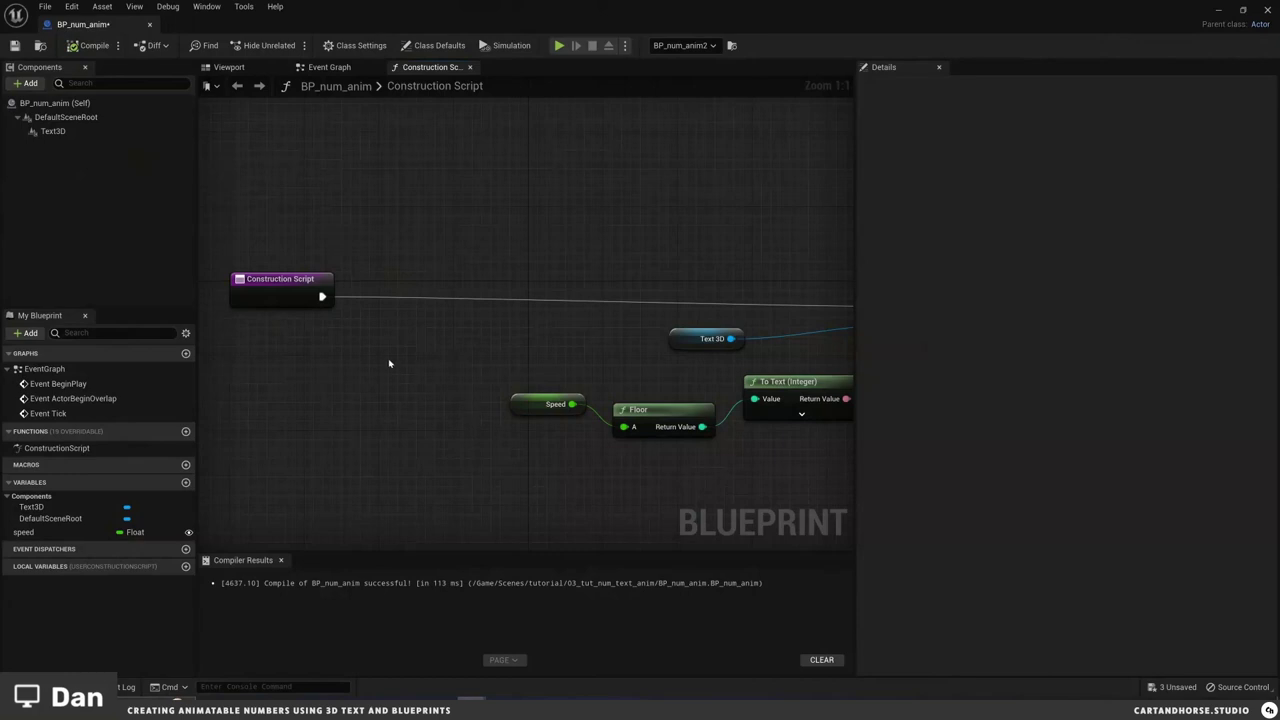
Step: Add a Branch node between Construction Script and Set Text, and widen the graph area
right_click(437, 315)
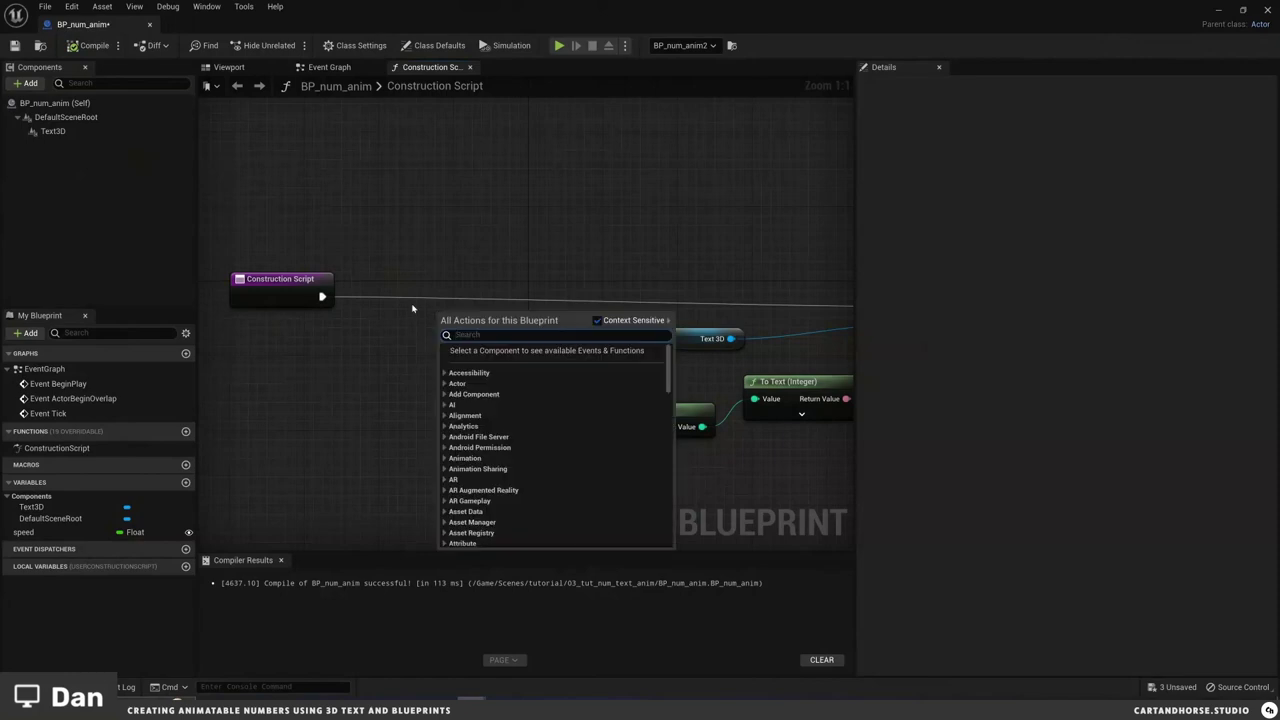
text(branch)
key(Return)
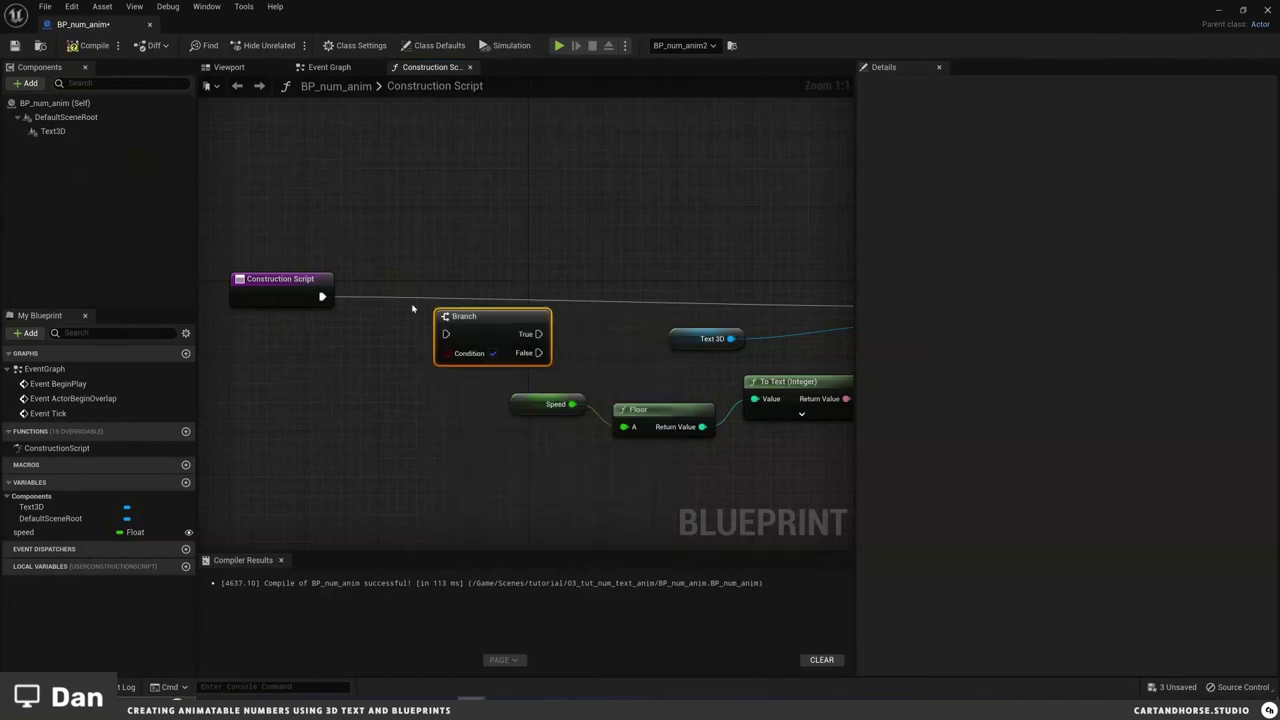
scroll(590, 325, down, 1)
scroll(597, 355, down, 1)
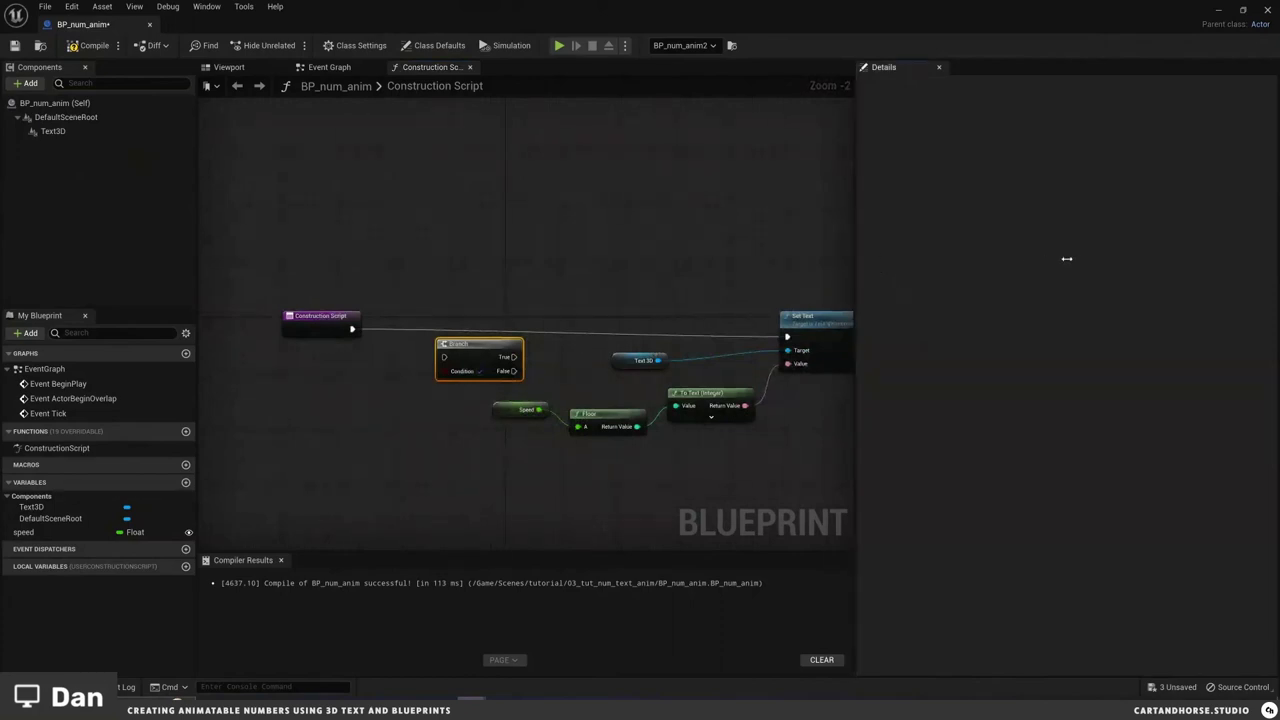
drag(856, 188, 1078, 186)
drag(490, 316, 469, 295)
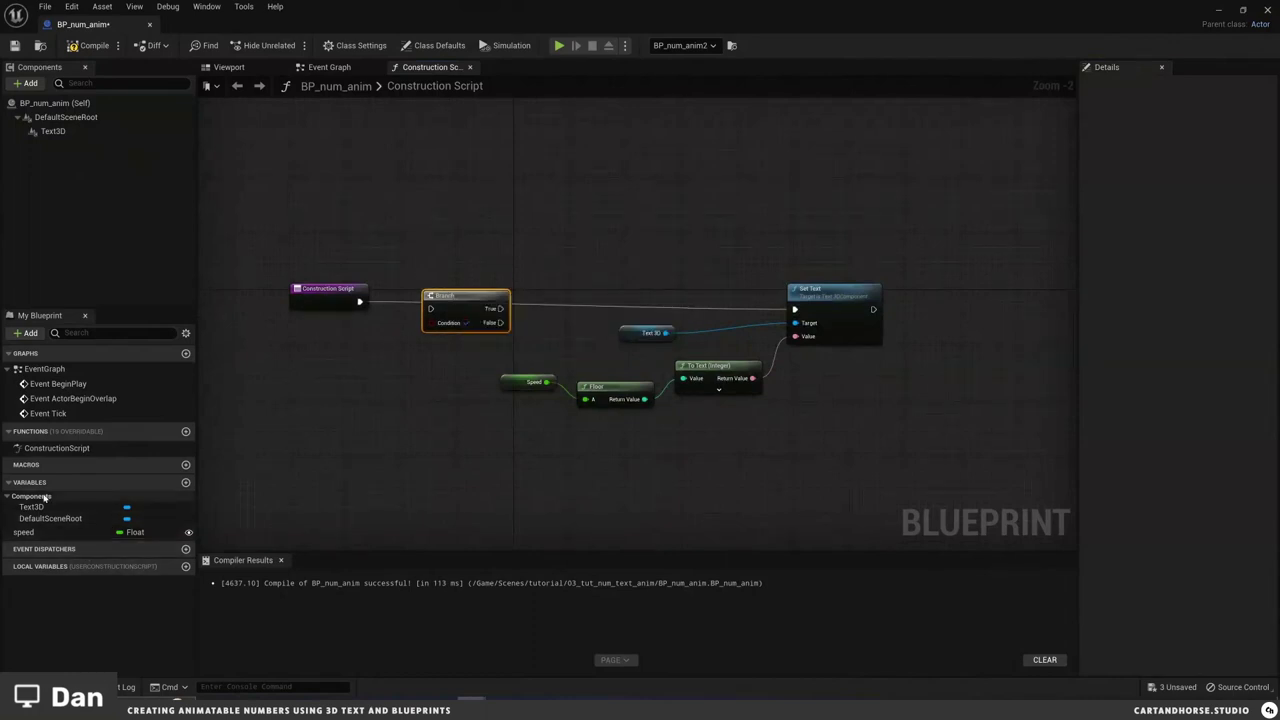
Step: Create a Boolean variable named Final Render in the blueprint
click(185, 482)
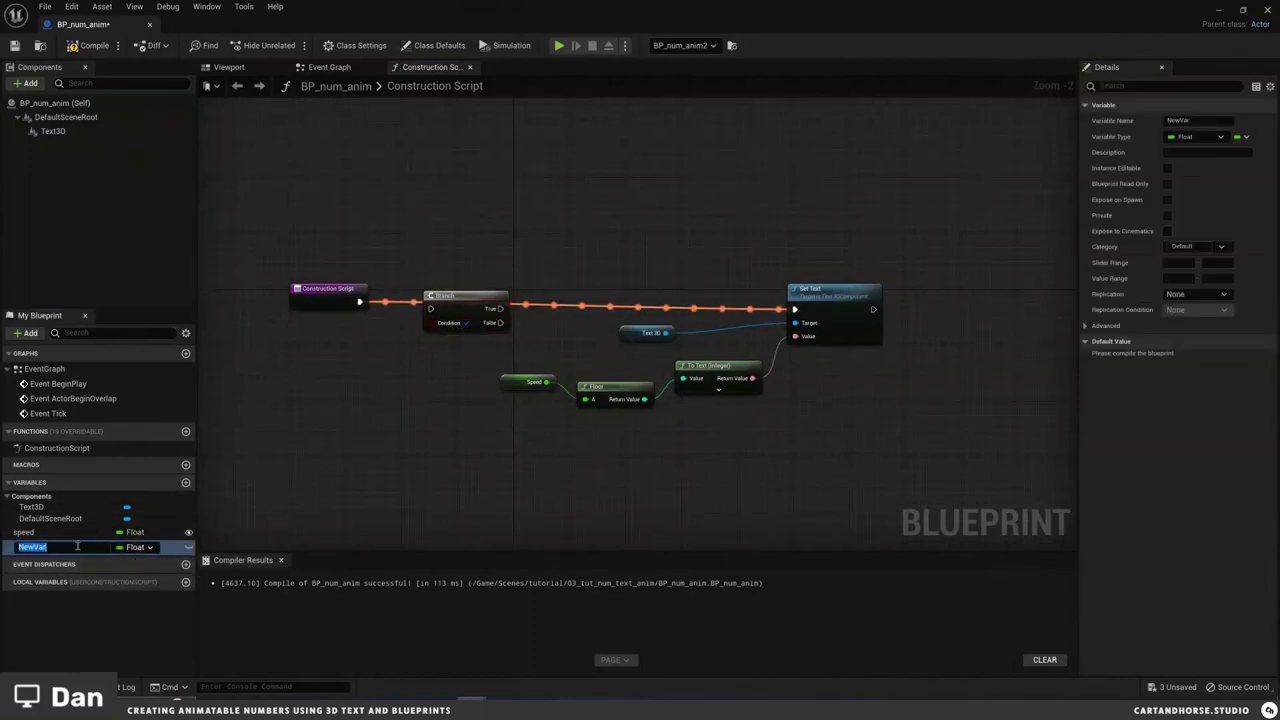
text(Fi)
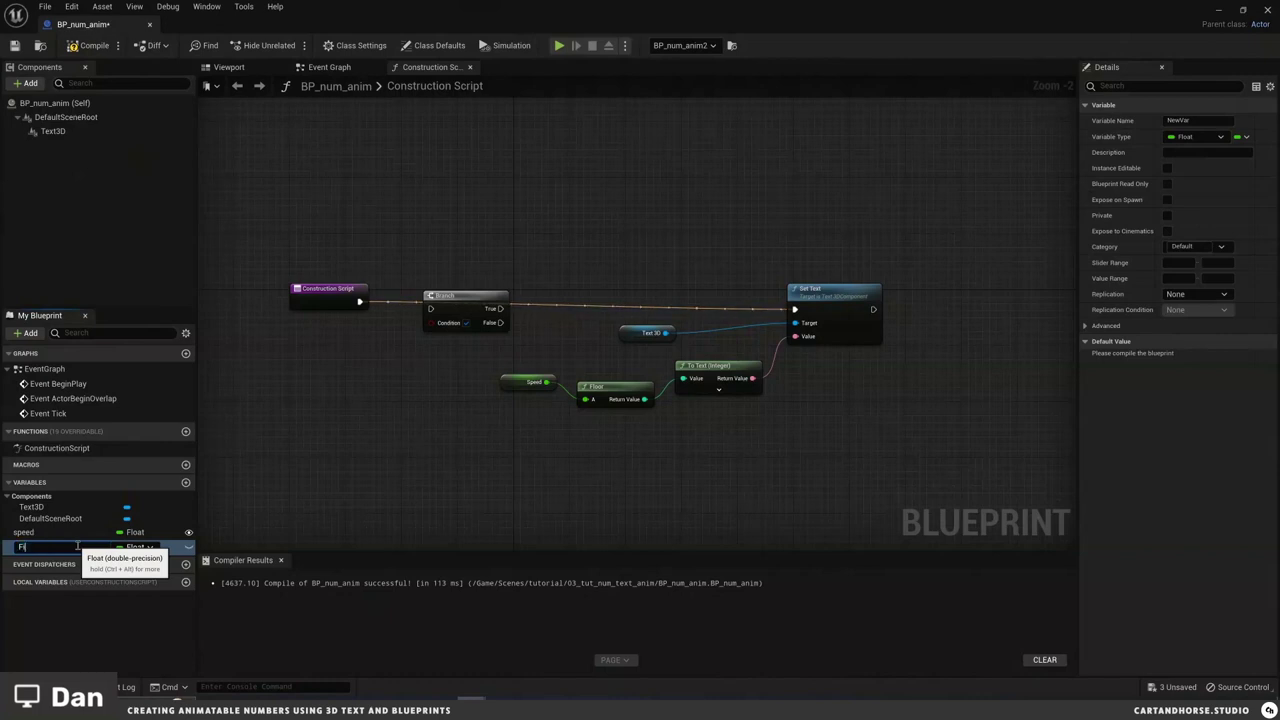
text(nal Render)
key(Return)
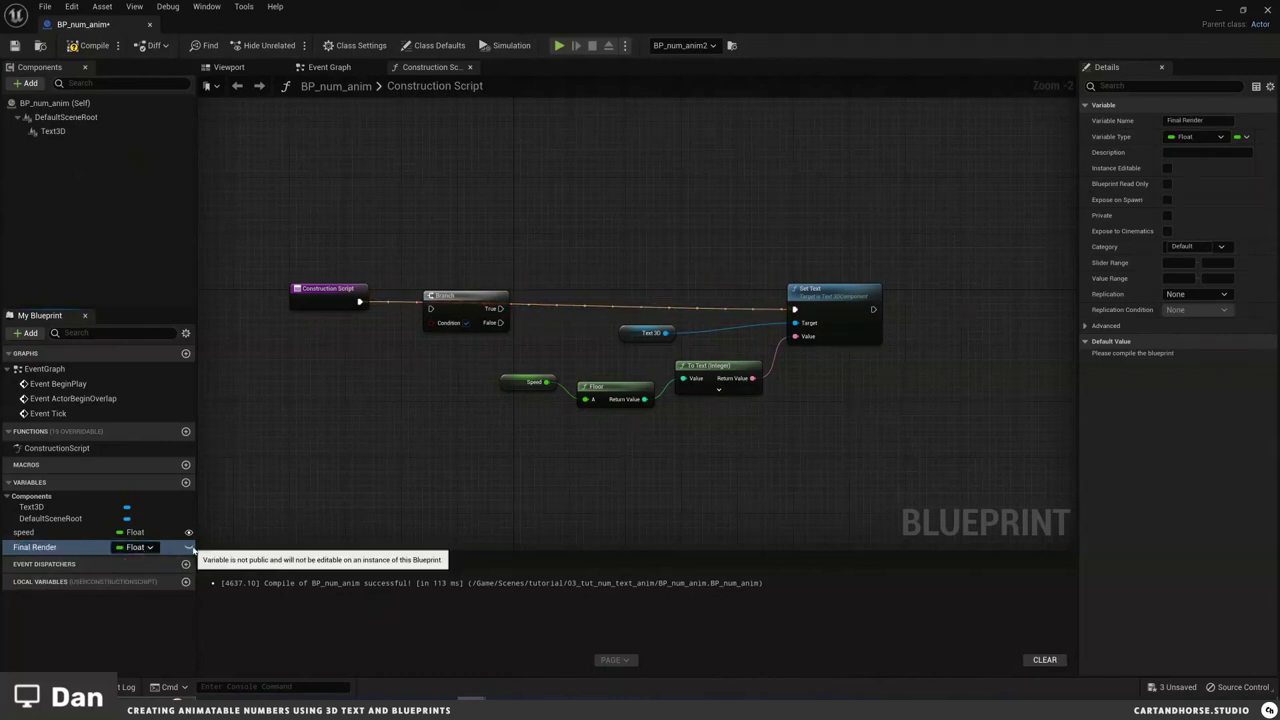
click(137, 547)
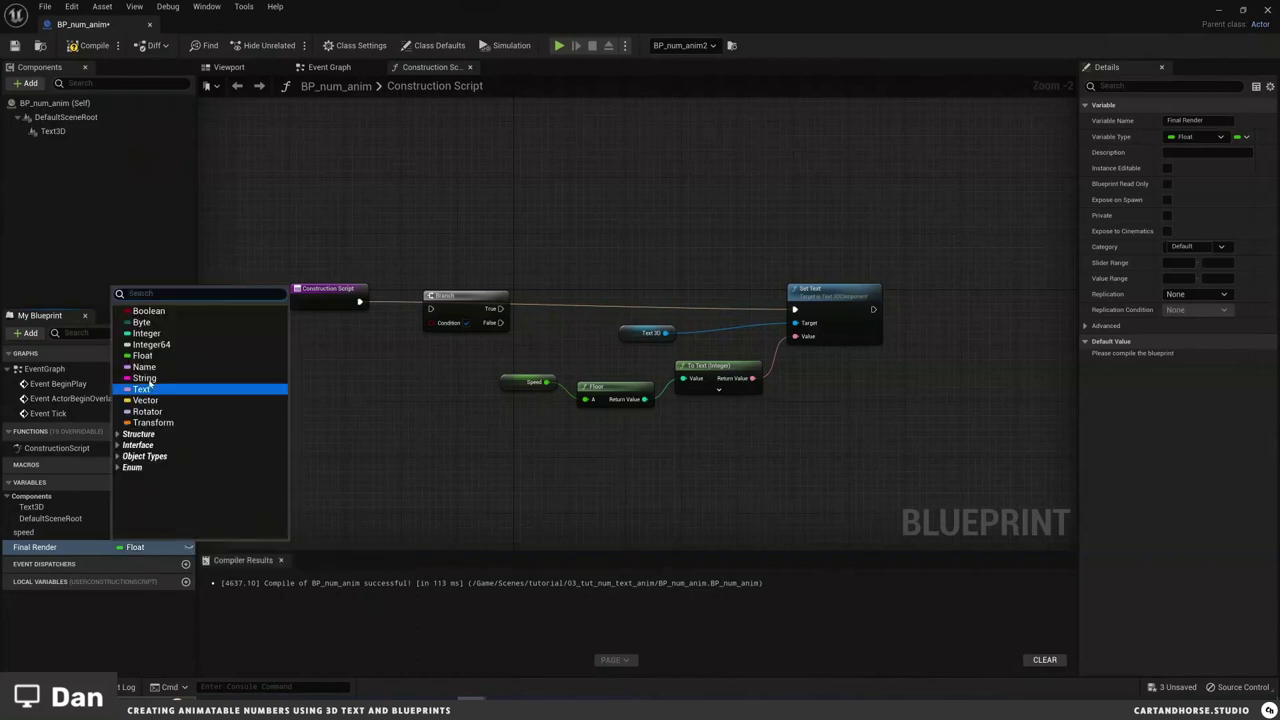
click(148, 311)
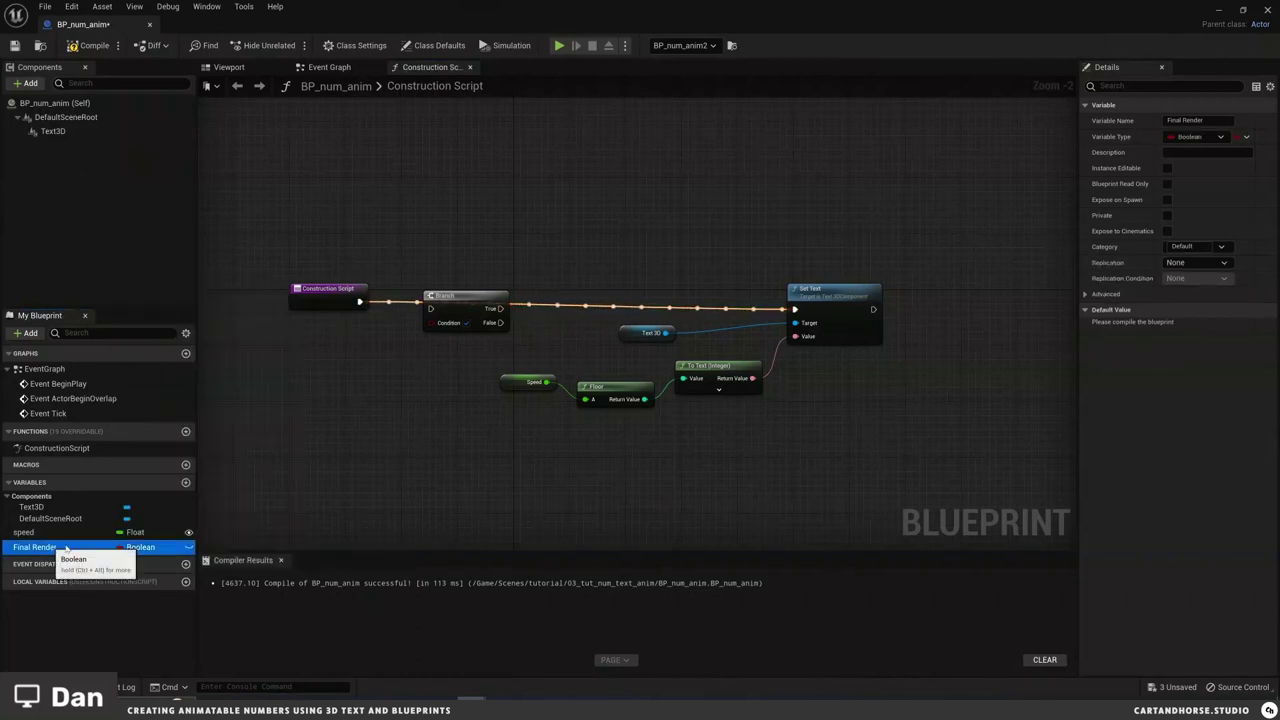
Step: Place a Get Final Render node below Construction Script and compile the blueprint
drag(65, 548, 321, 359)
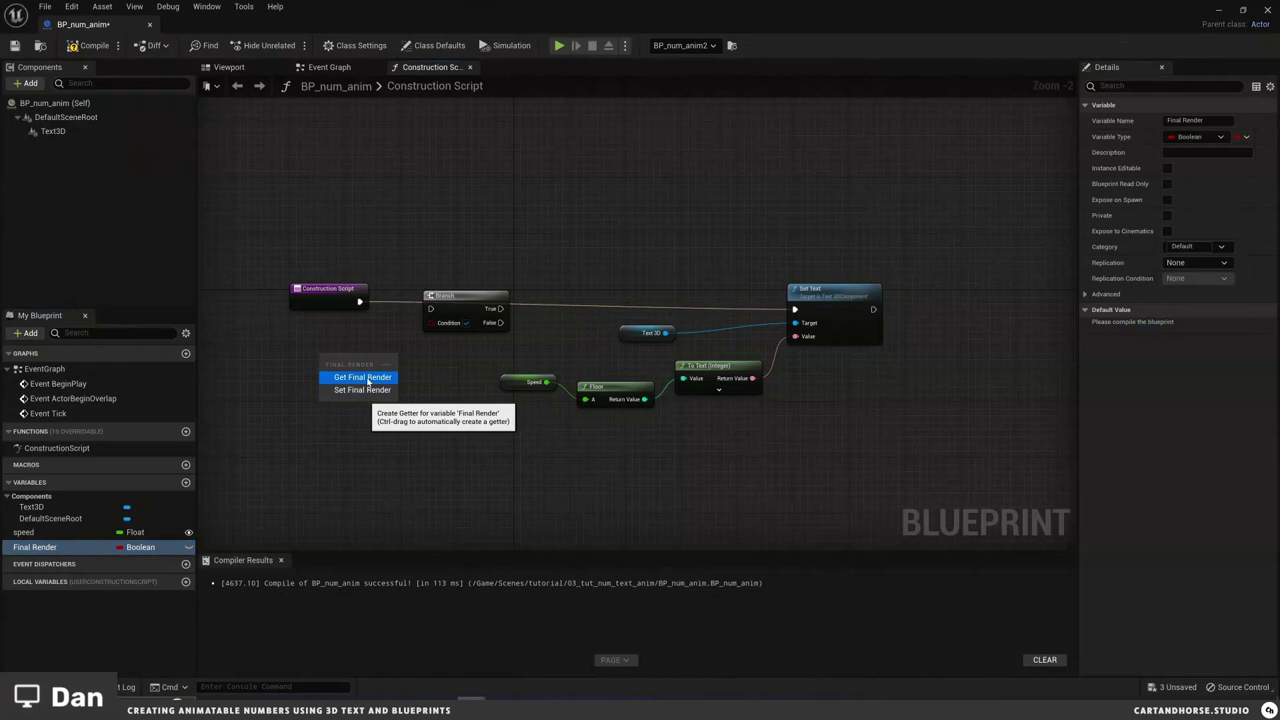
click(366, 378)
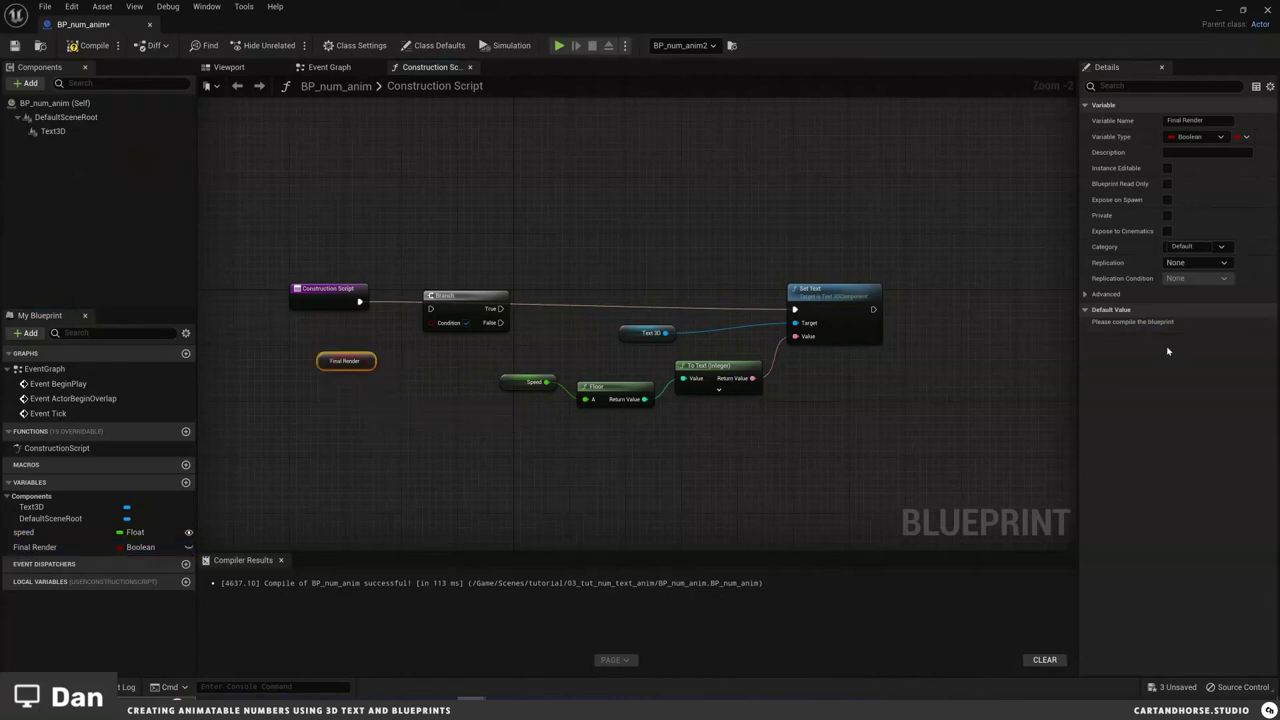
key(F7)
Step: Wire Construction Script into the Branch, Final Render into its Condition and its False output into Set Text, spacing out the nodes
drag(445, 296, 445, 268)
drag(359, 301, 654, 283)
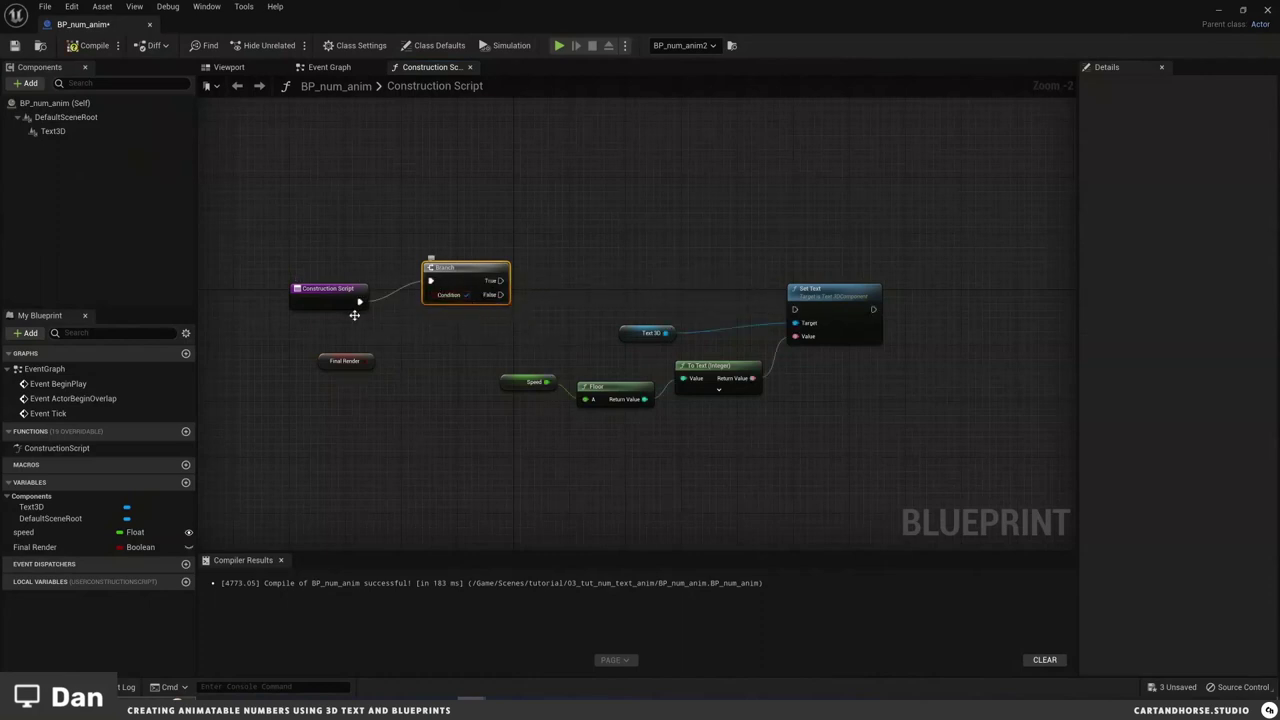
drag(358, 365, 417, 316)
alt+click(431, 297)
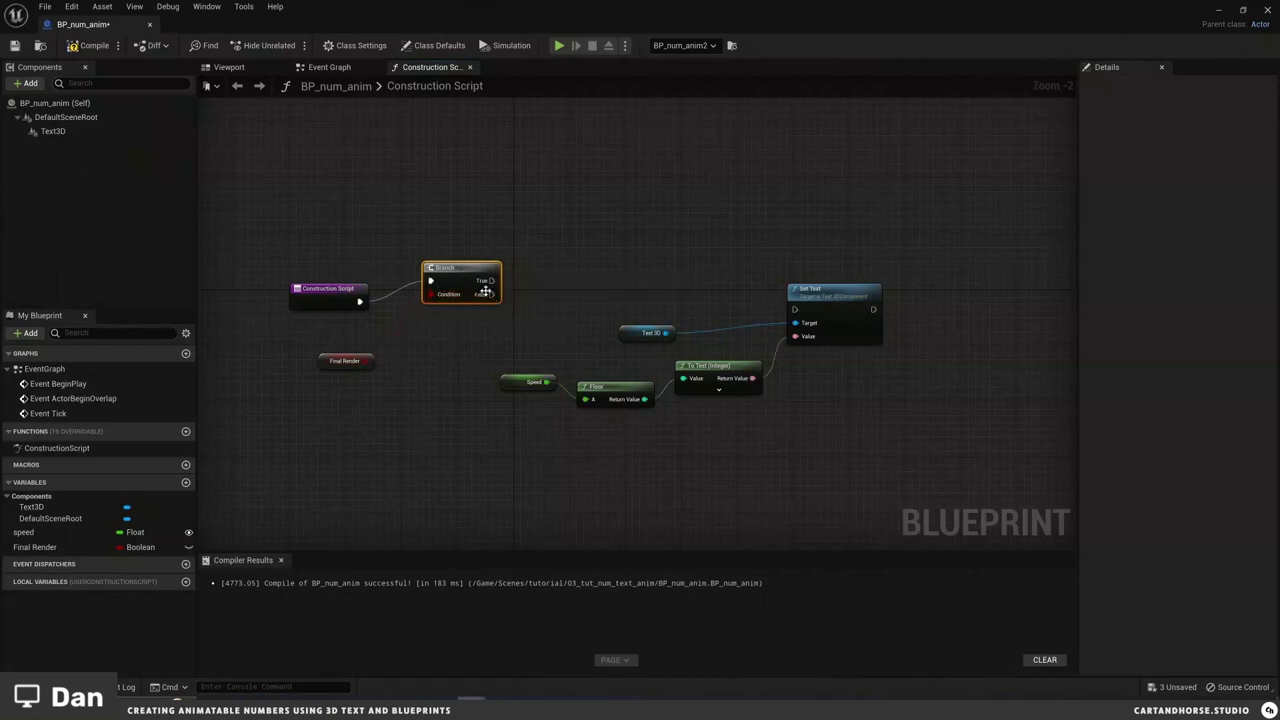
drag(491, 294, 794, 309)
drag(690, 308, 470, 303)
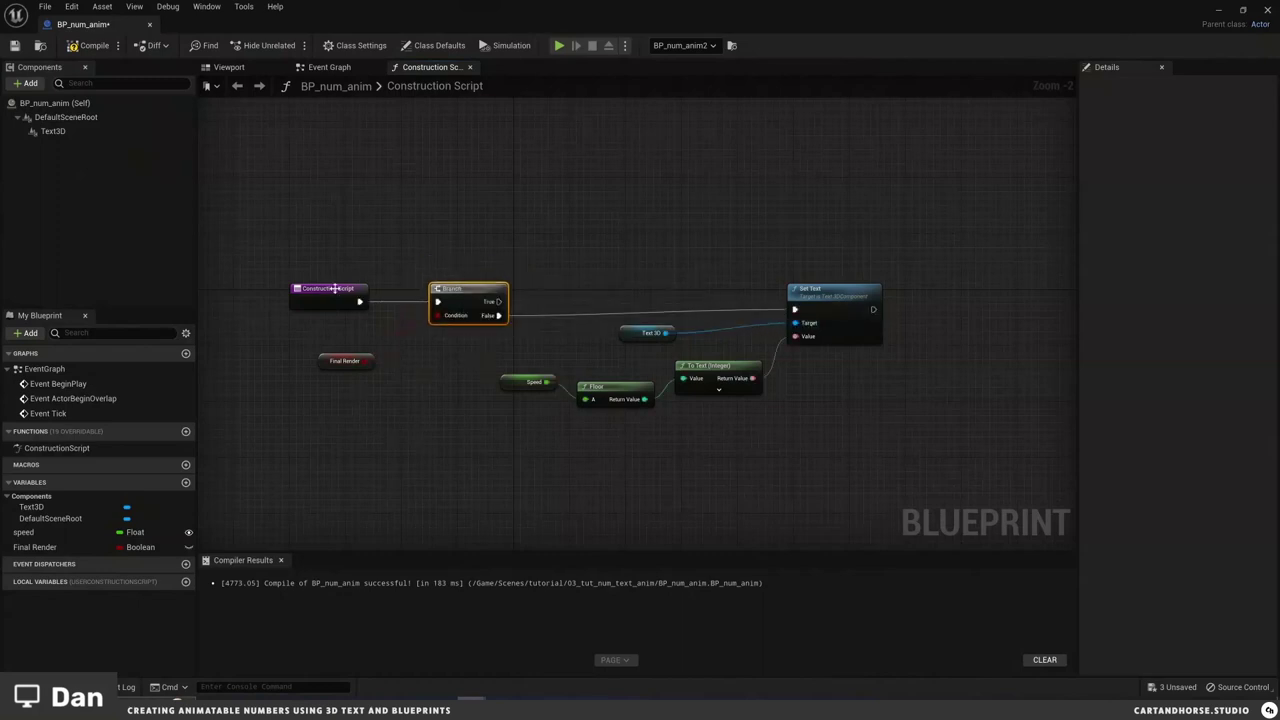
drag(325, 292, 255, 292)
click(839, 378)
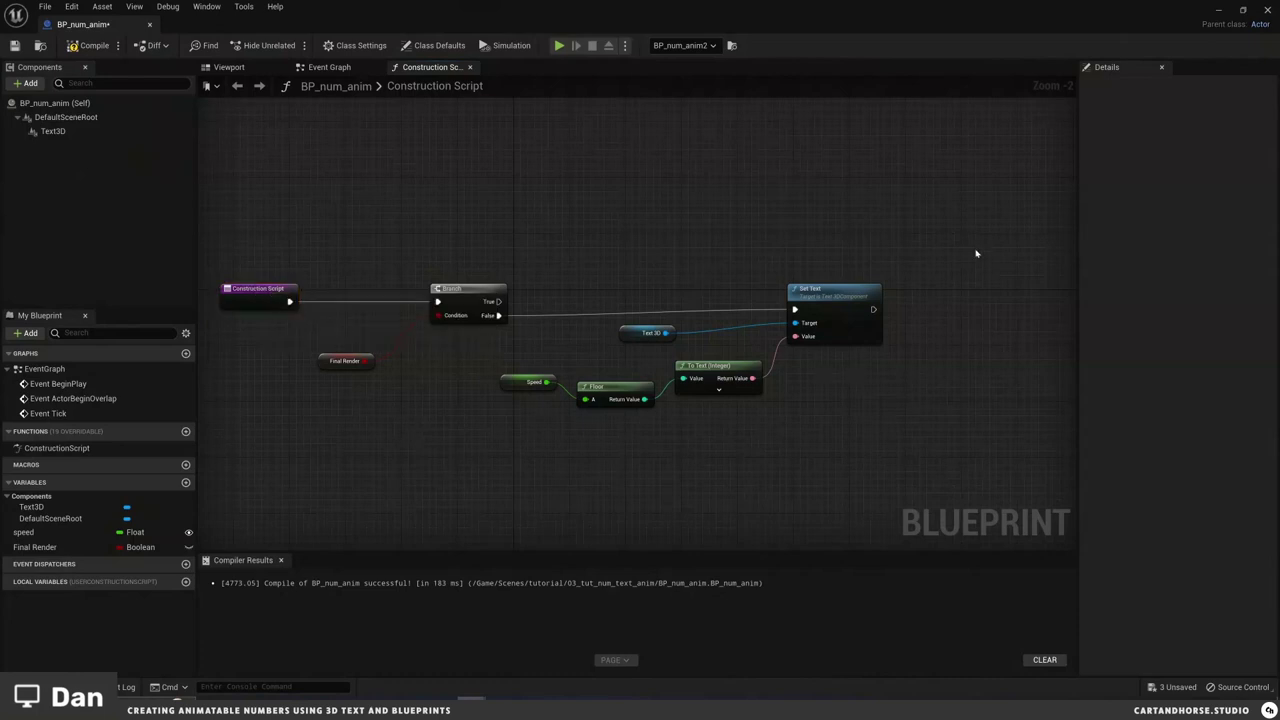
Step: Select all construction script nodes except Construction Script itself, and delete Event BeginPlay and Event ActorBeginOverlap from the Event Graph
drag(935, 239, 326, 483)
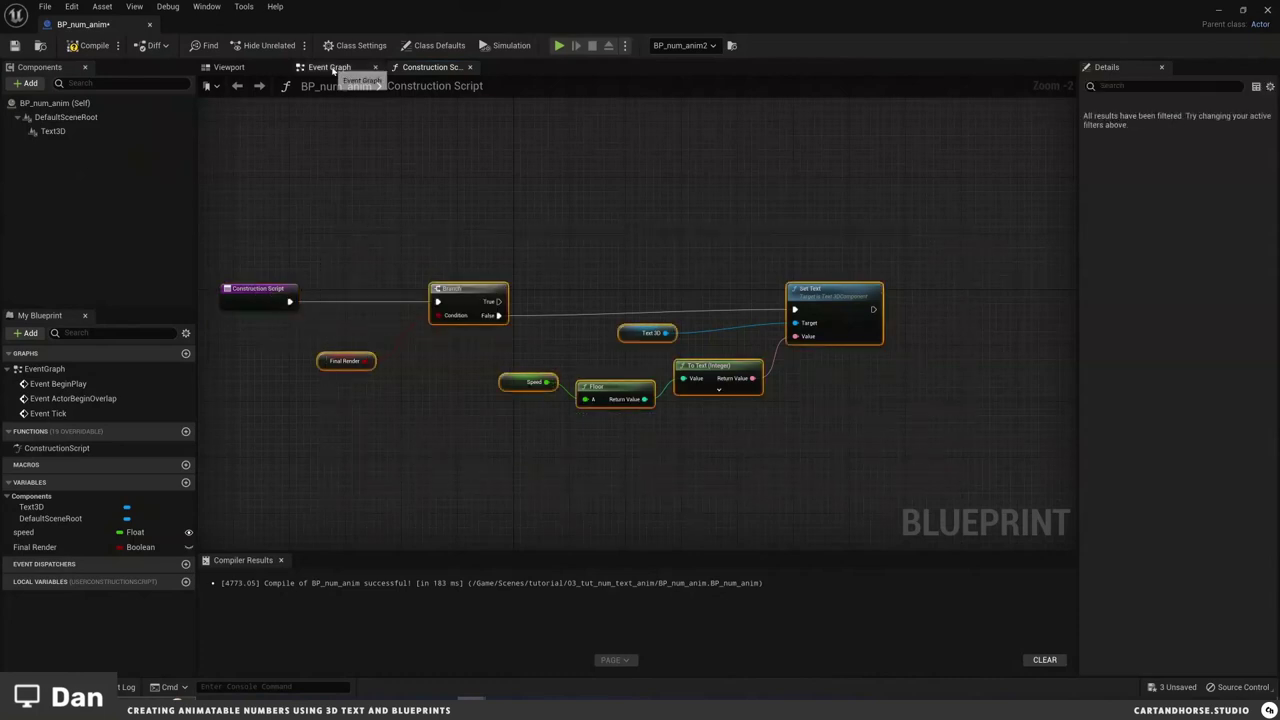
click(329, 67)
right_drag(434, 337, 603, 340)
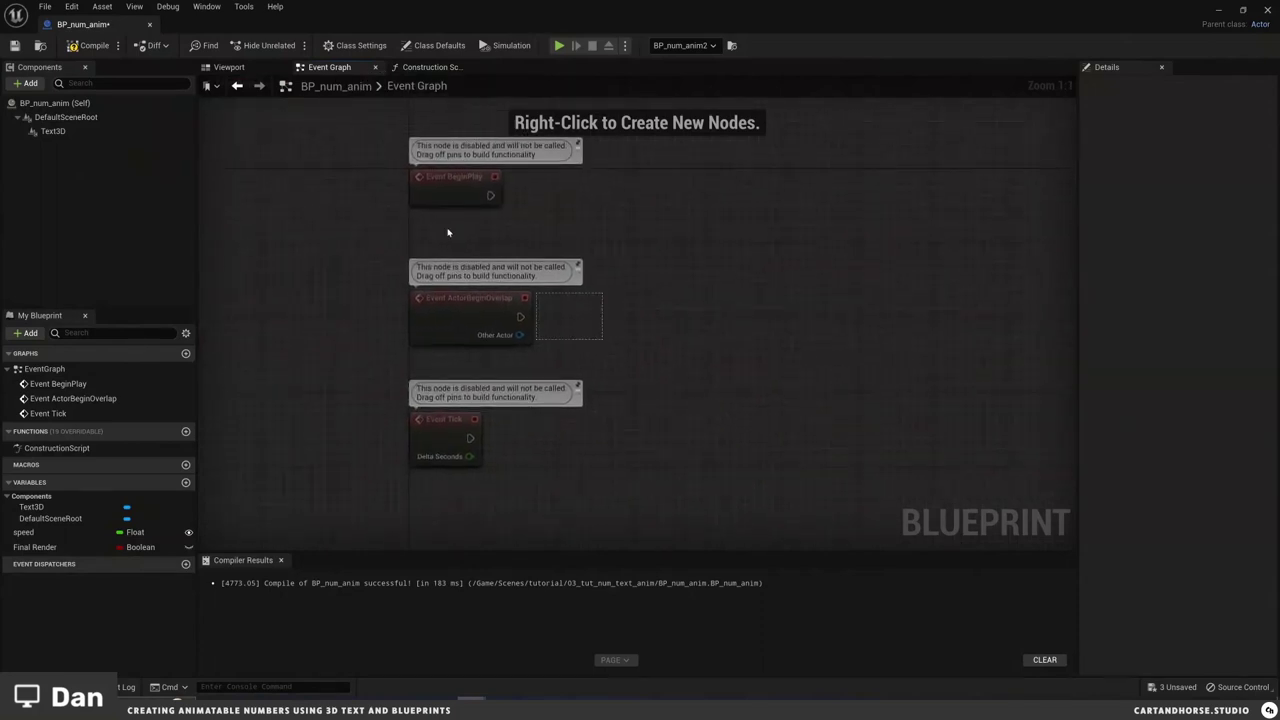
drag(597, 334, 360, 160)
key(Delete)
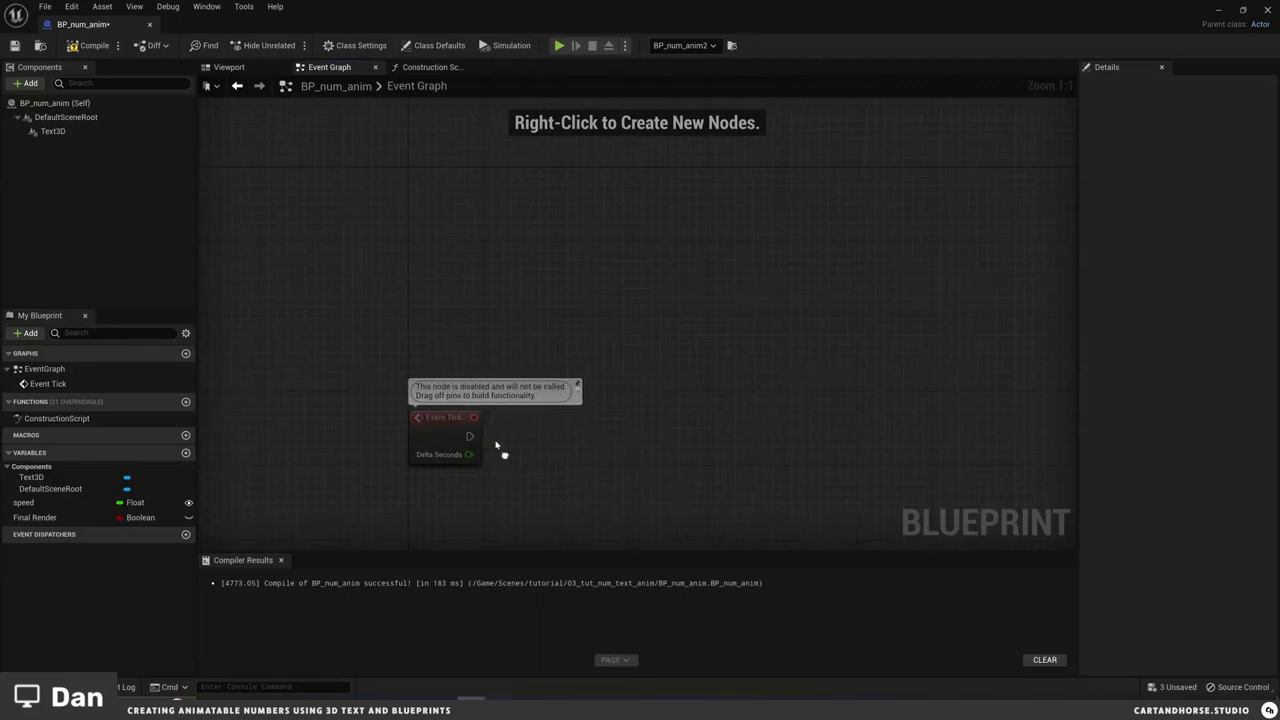
right_drag(500, 449, 480, 358)
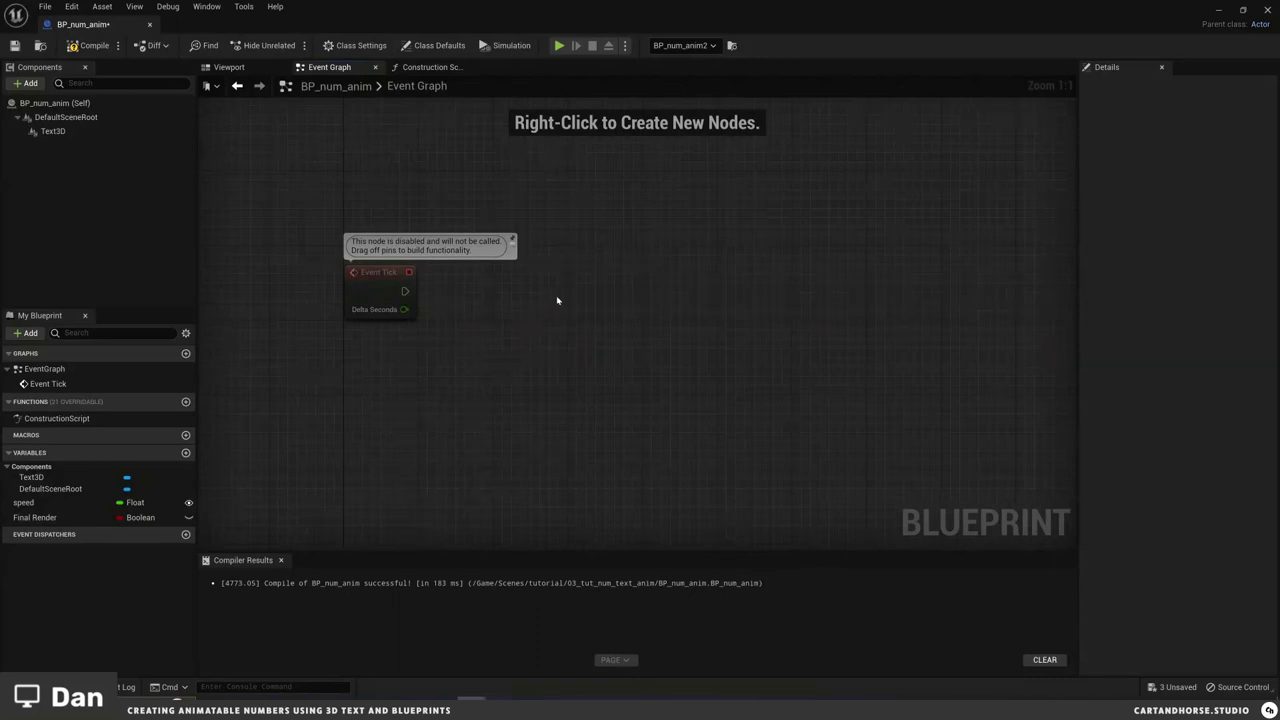
Step: Paste the copied nodes into the Event Graph beside Event Tick and wire Event Tick into the Branch
key(ctrl+v)
drag(445, 252, 576, 308)
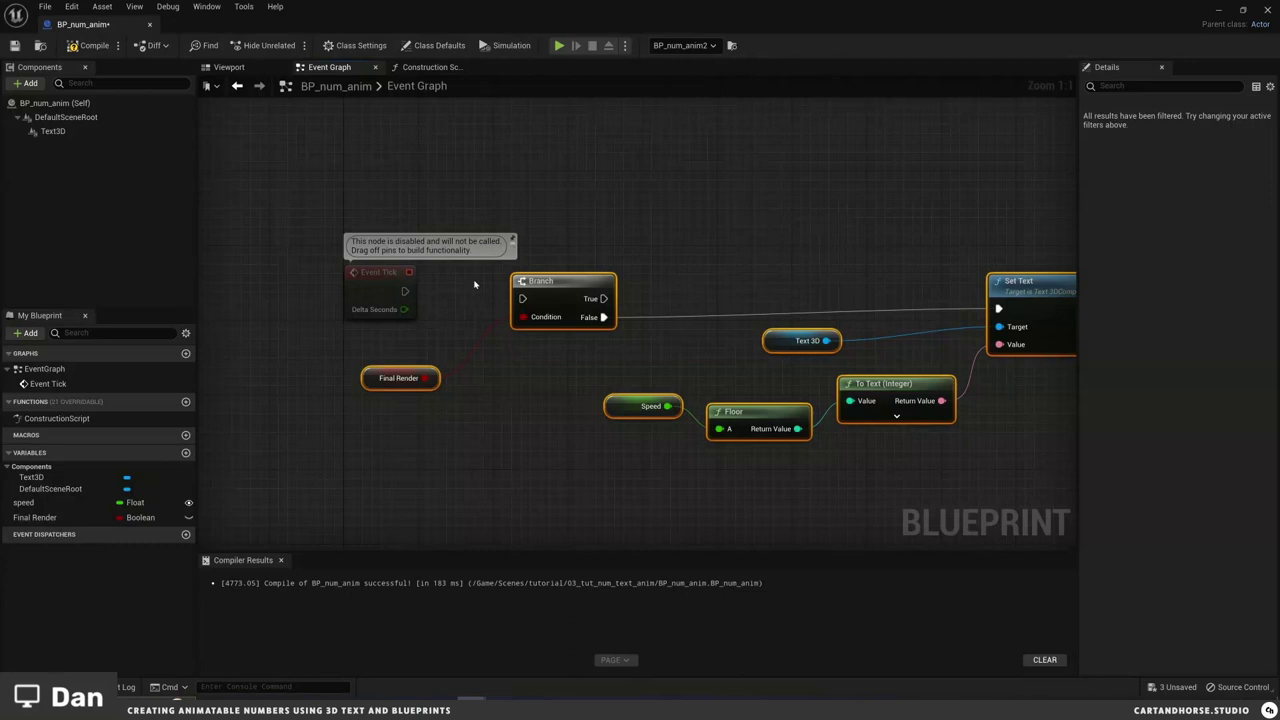
click(476, 325)
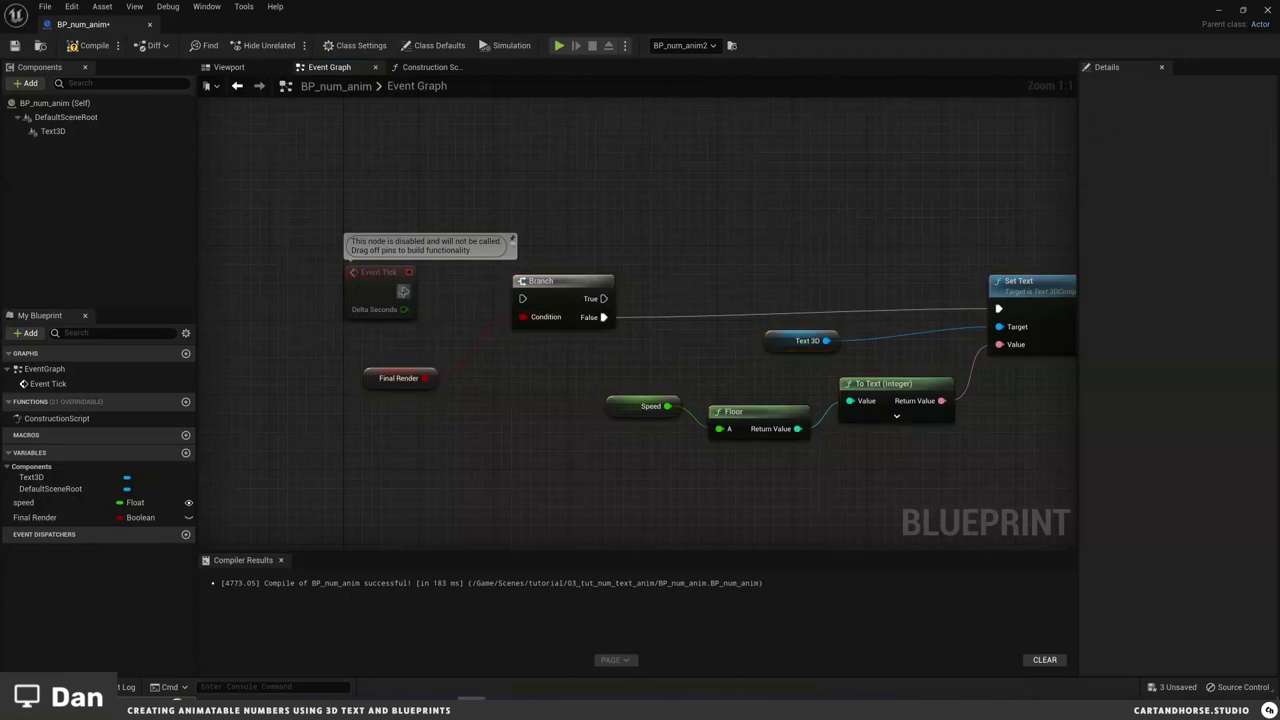
drag(404, 291, 522, 298)
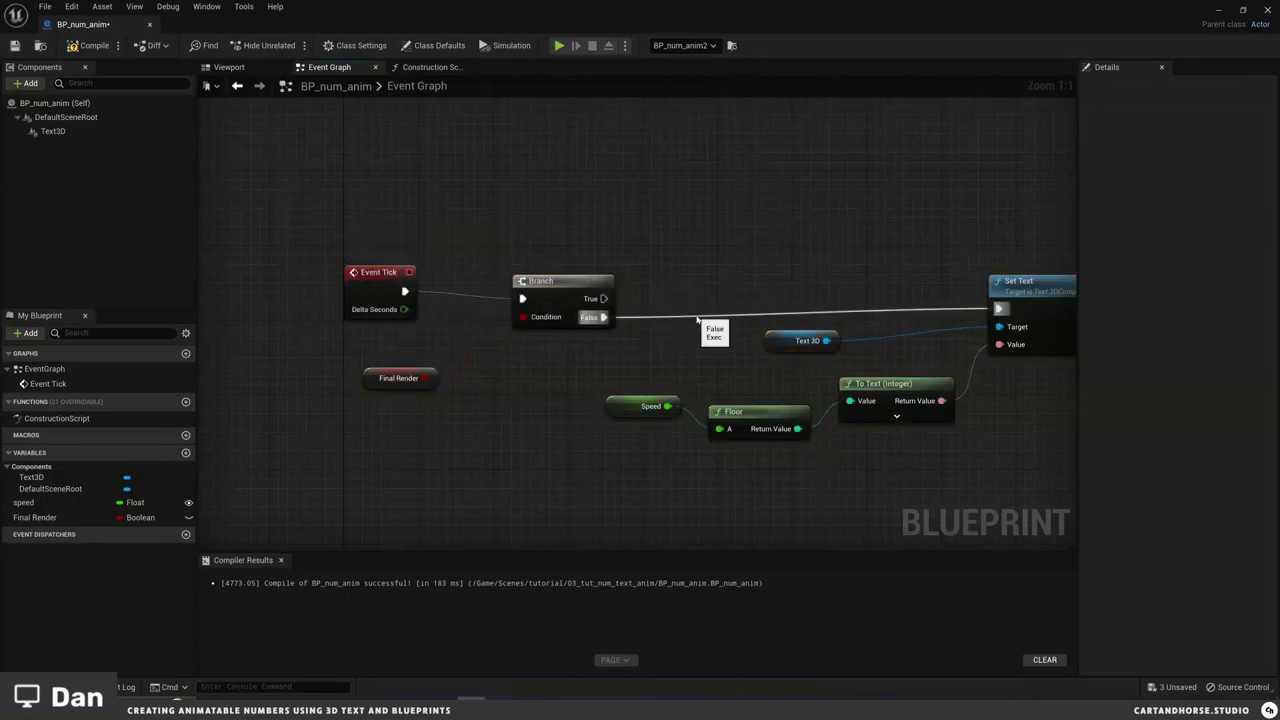
Step: Disconnect the Branch's False output, wire its True output into Set Text, and compile the blueprint
alt+click(690, 316)
mouse_move(607, 316)
right_down()
mouse_move(489, 312)
mouse_move(601, 316)
right_up()
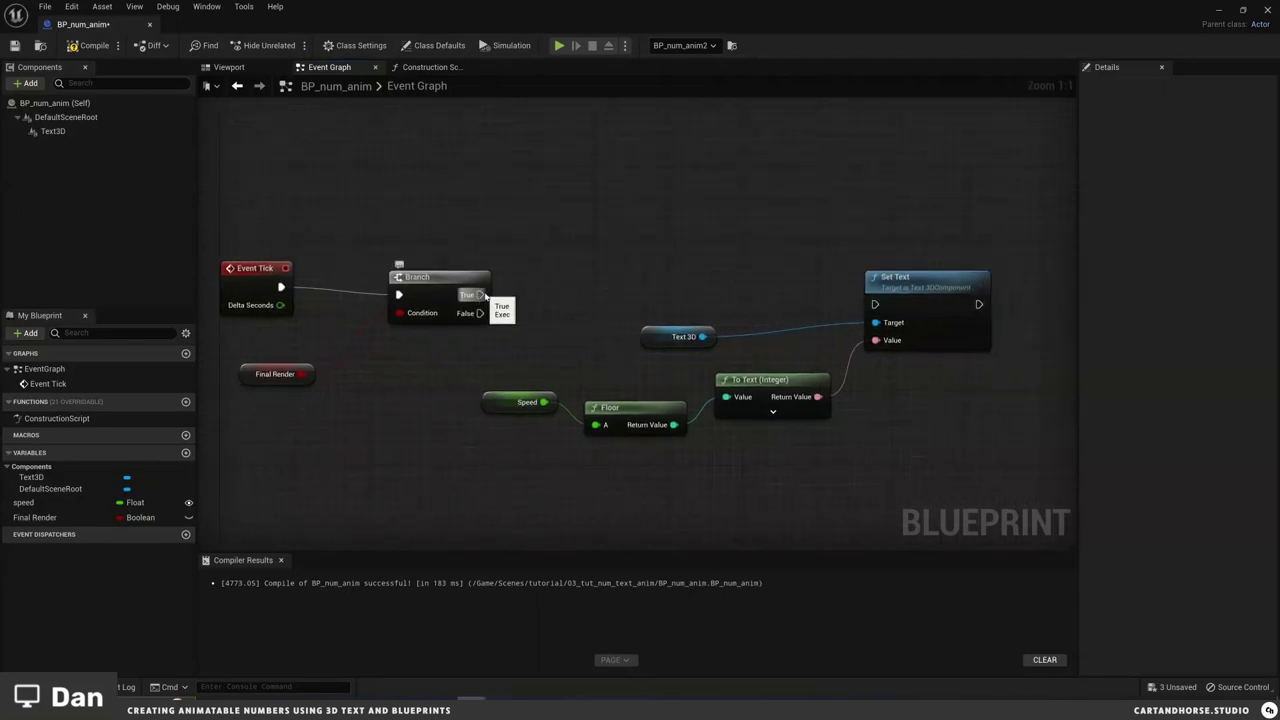
drag(480, 295, 875, 304)
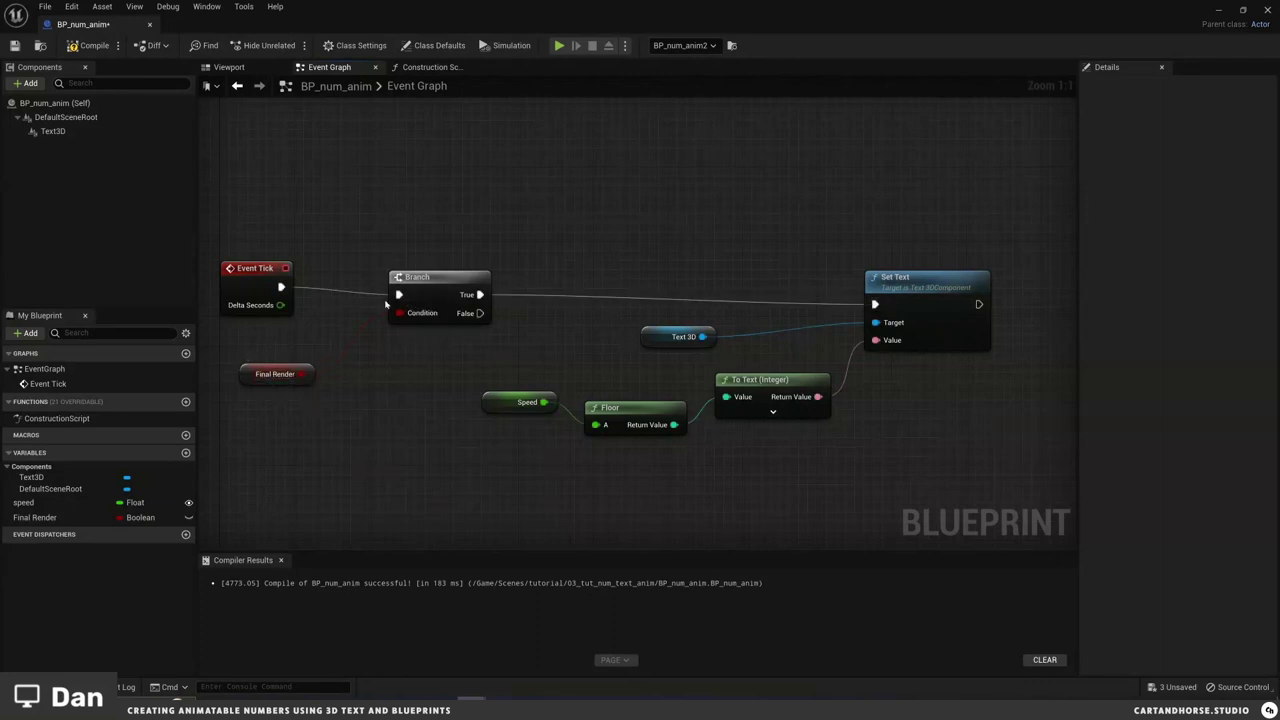
click(88, 45)
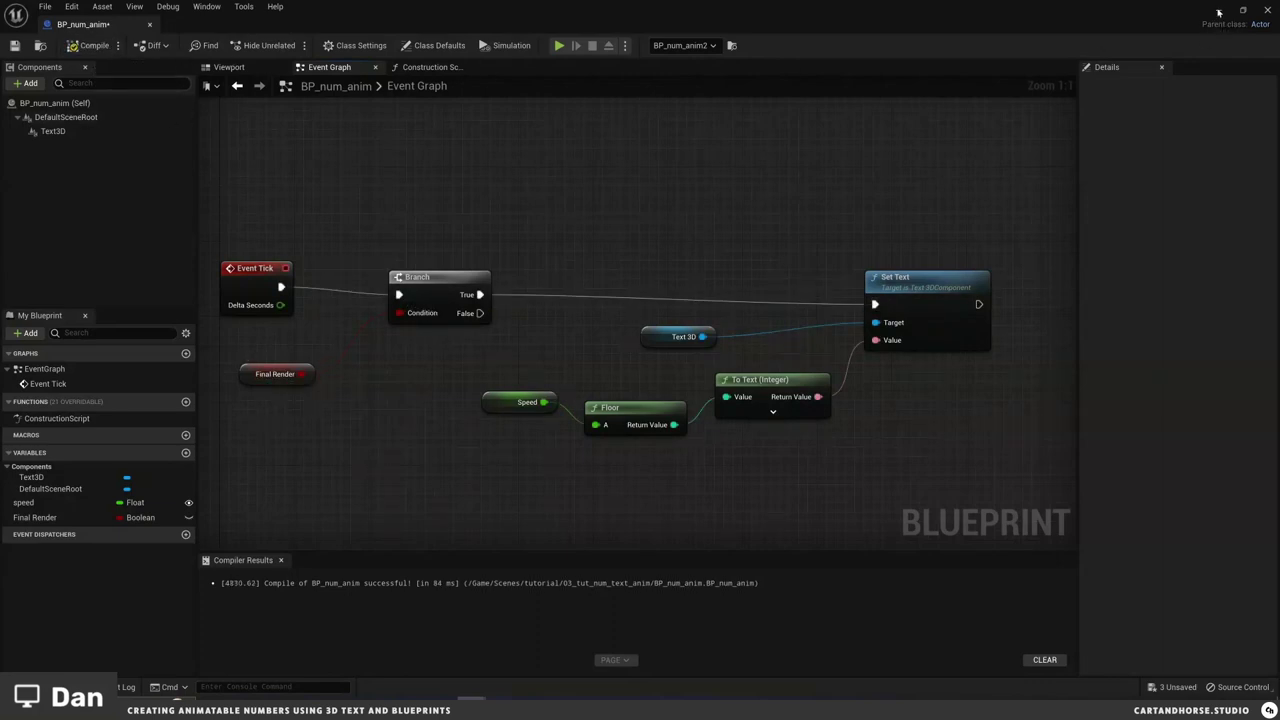
Step: Play the level sequence from its start and trim its playback end to frame 62
click(1218, 12)
drag(582, 503, 378, 540)
key(space)
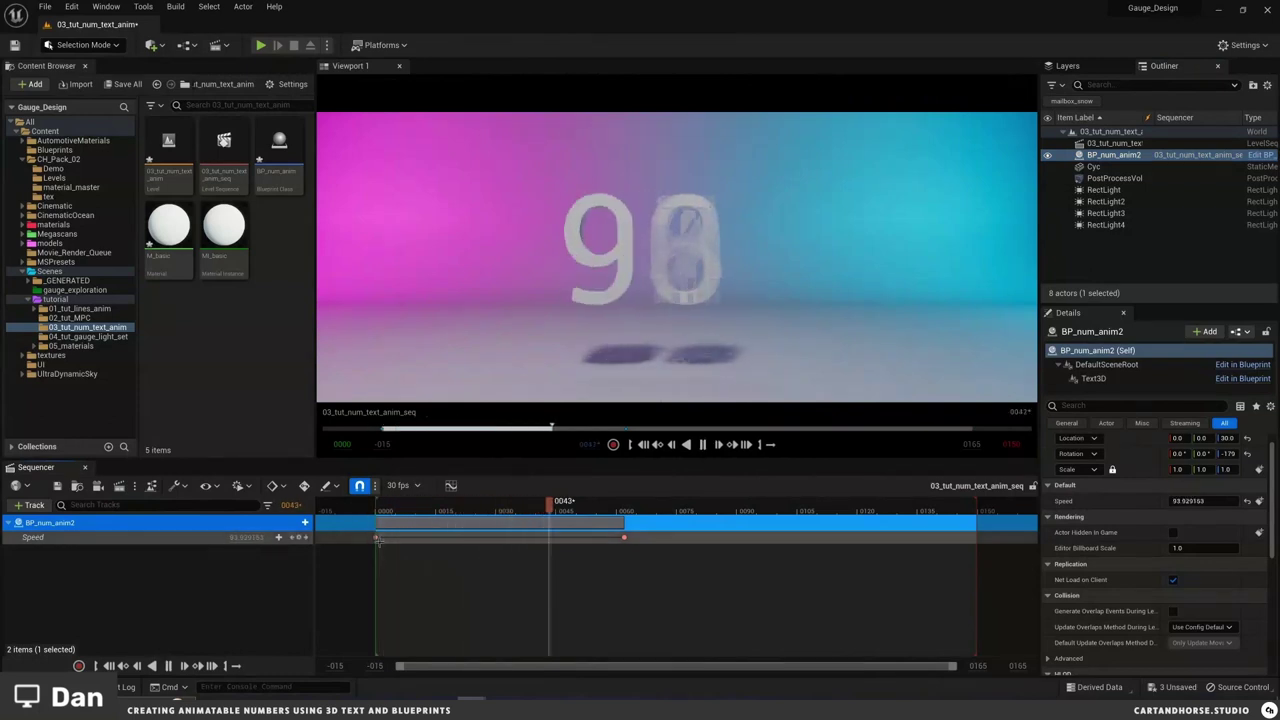
key(space)
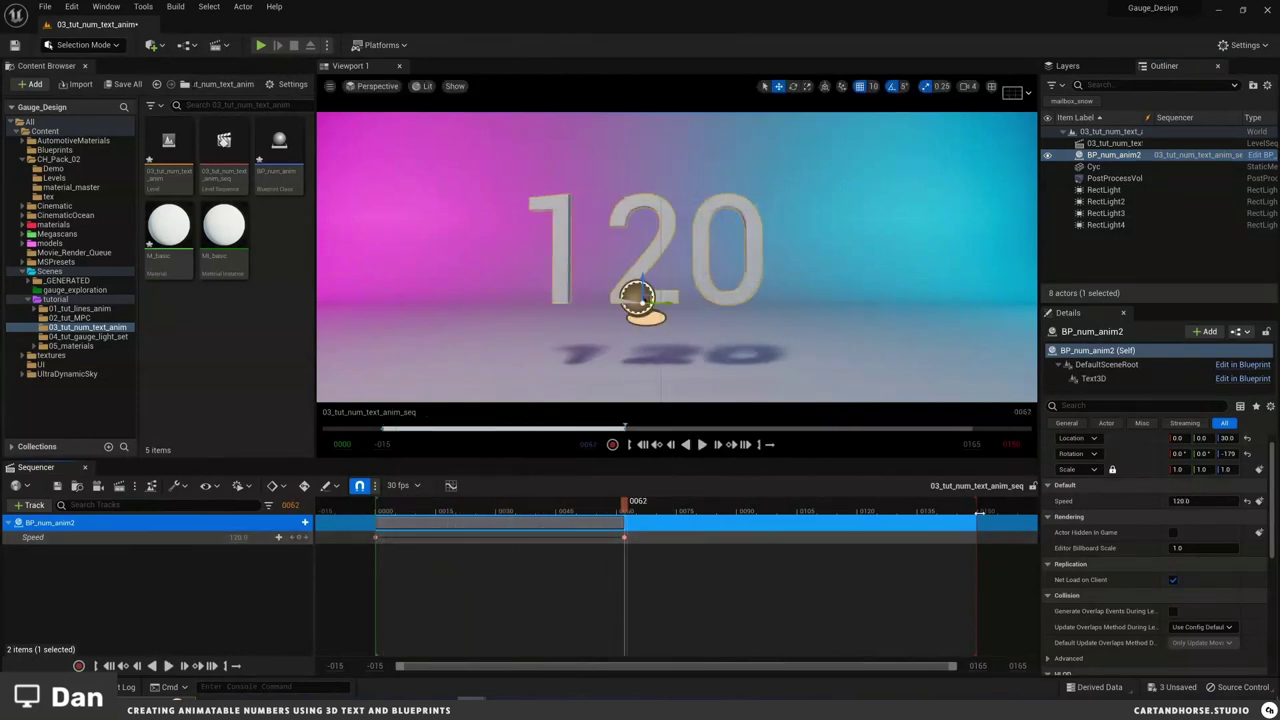
drag(976, 503, 626, 508)
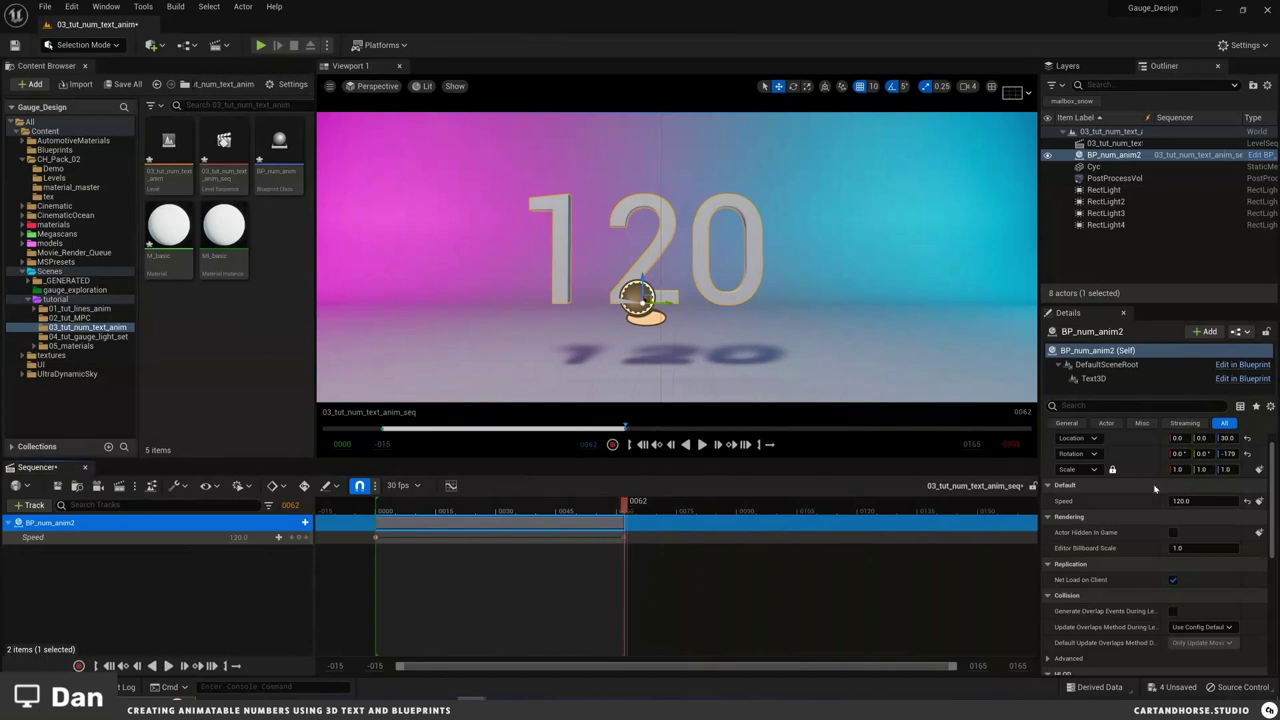
Step: Make the Final Render variable instance editable in BP_num_anim and compile the blueprint
scroll(1116, 523, up, 1)
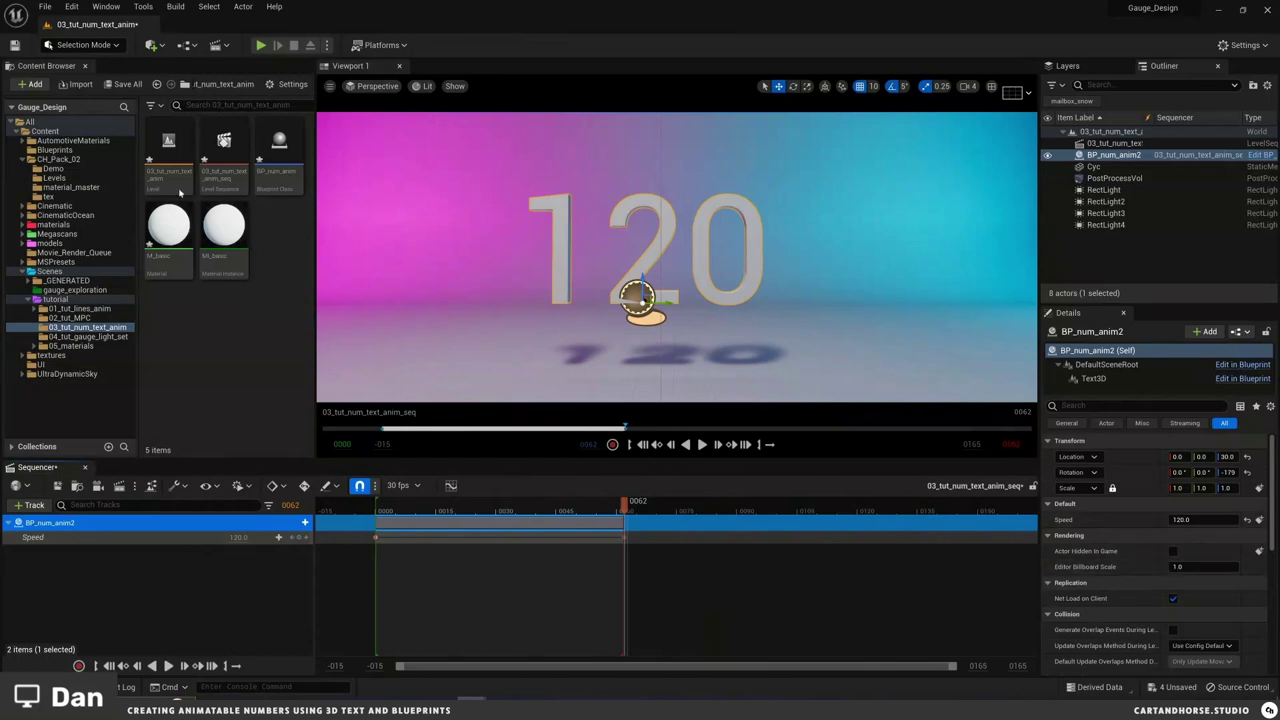
click(530, 645)
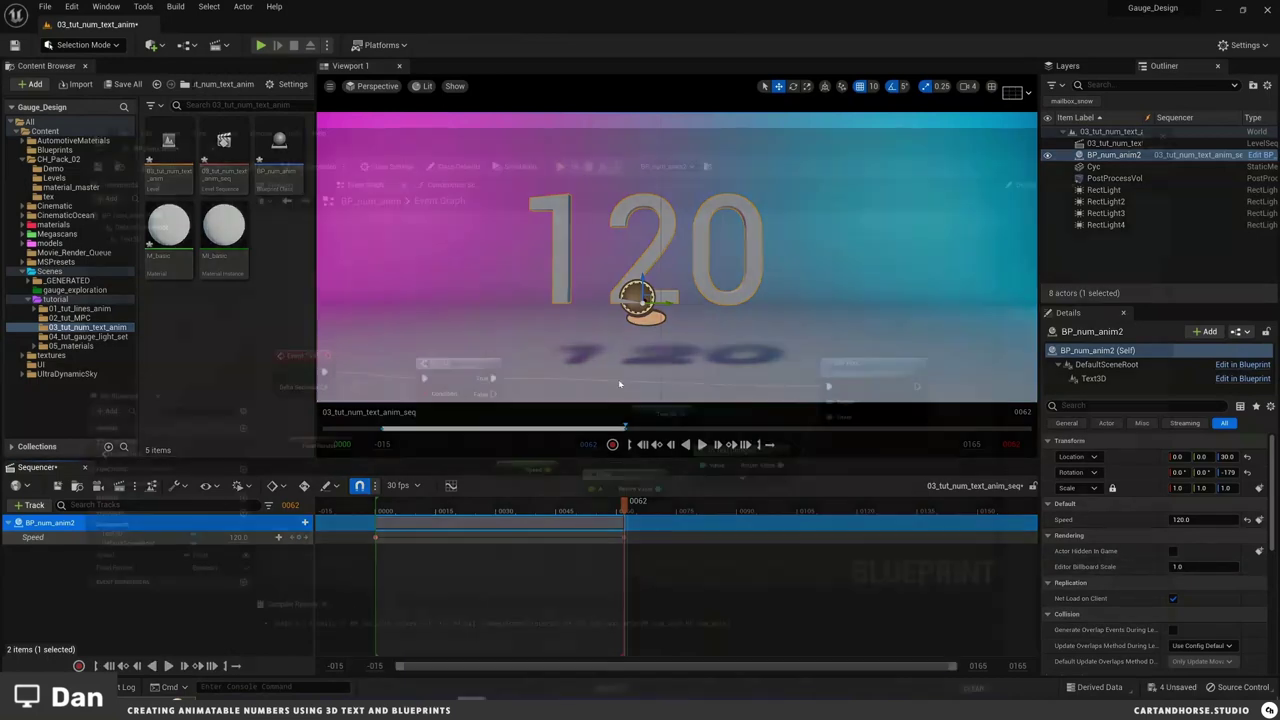
click(272, 375)
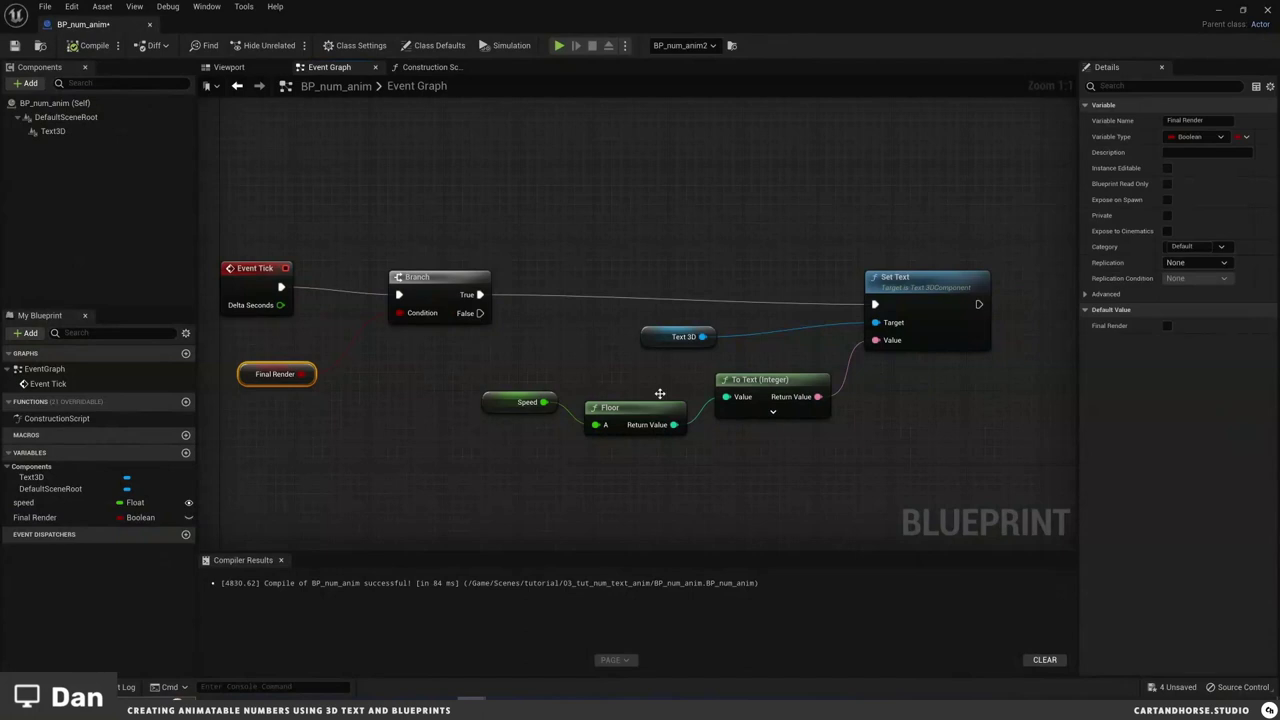
click(1167, 231)
click(189, 518)
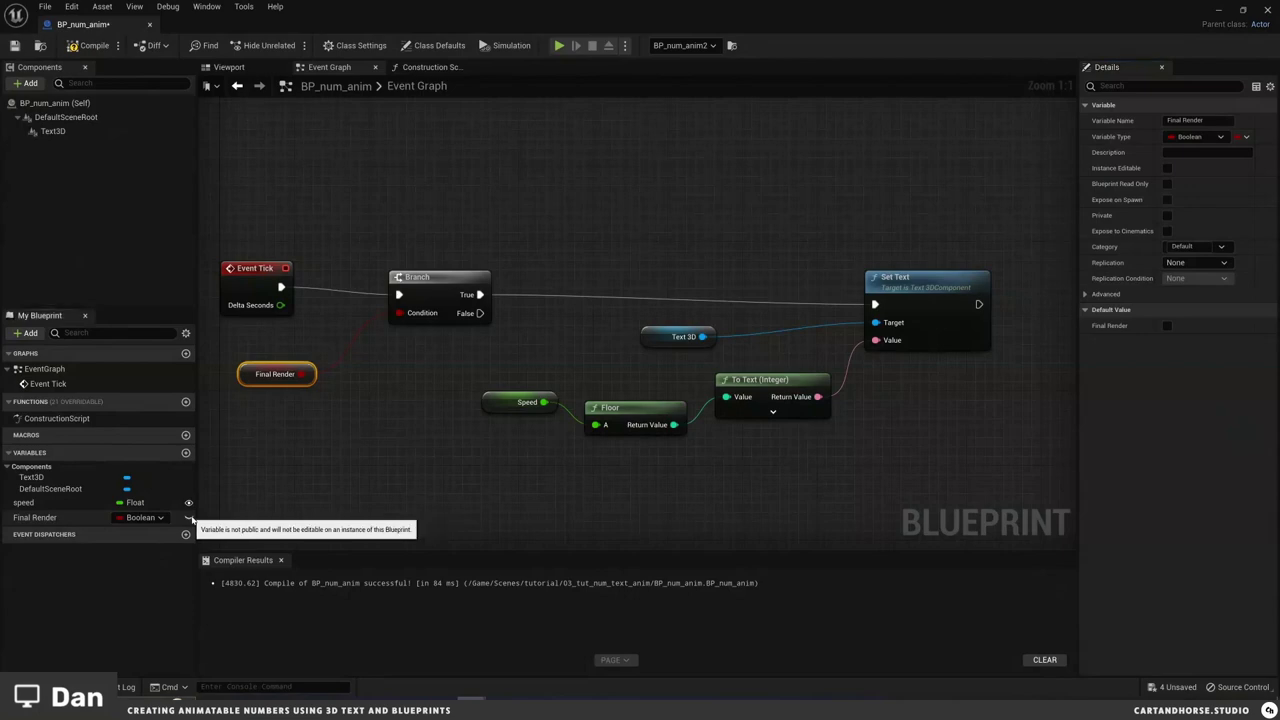
click(95, 47)
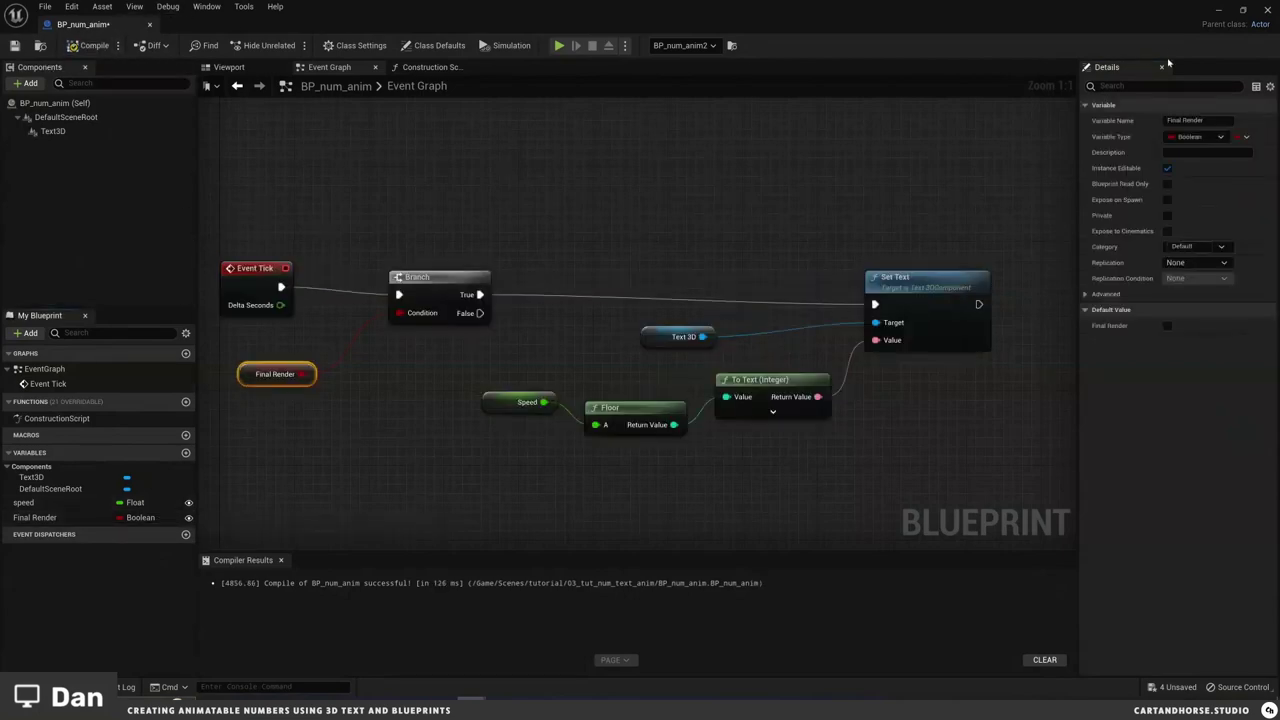
Step: Return to the level and preview the number animation from frame 0 with Final Render off
click(1219, 7)
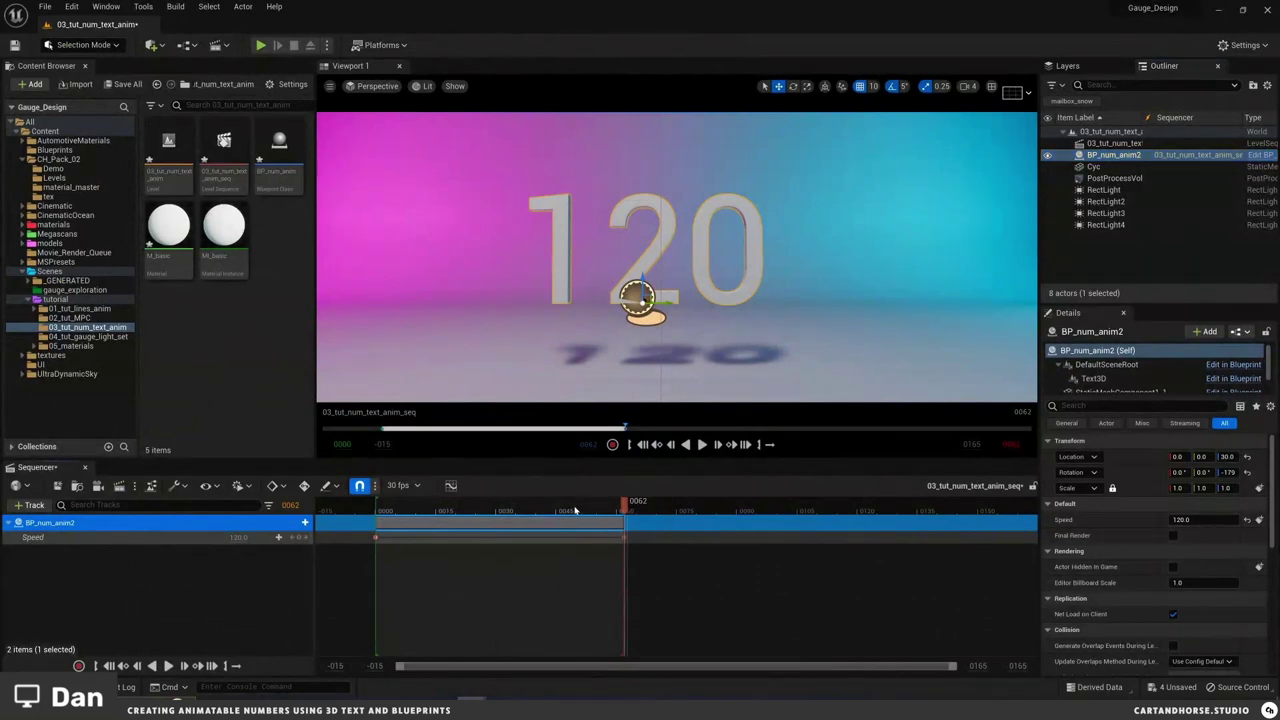
click(378, 510)
key(space)
key(space)
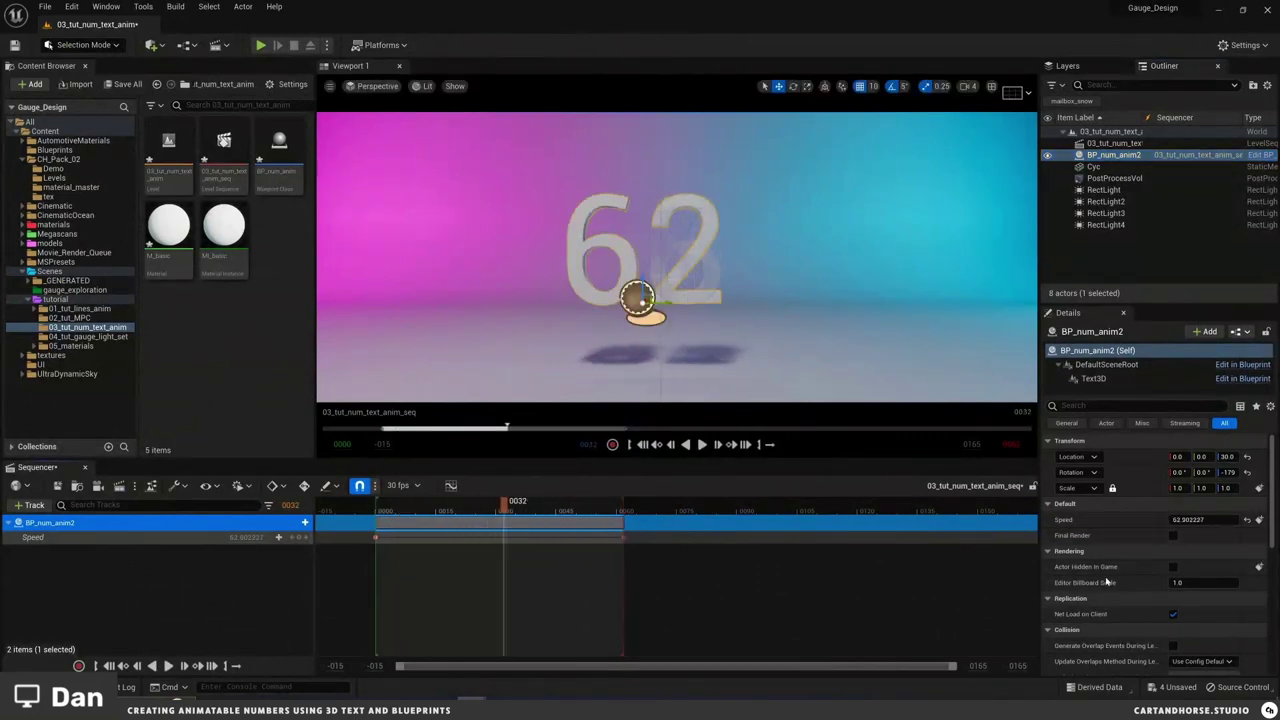
Step: Enable Final Render on BP_num_anim2 and replay the sequence from near its start
click(1173, 536)
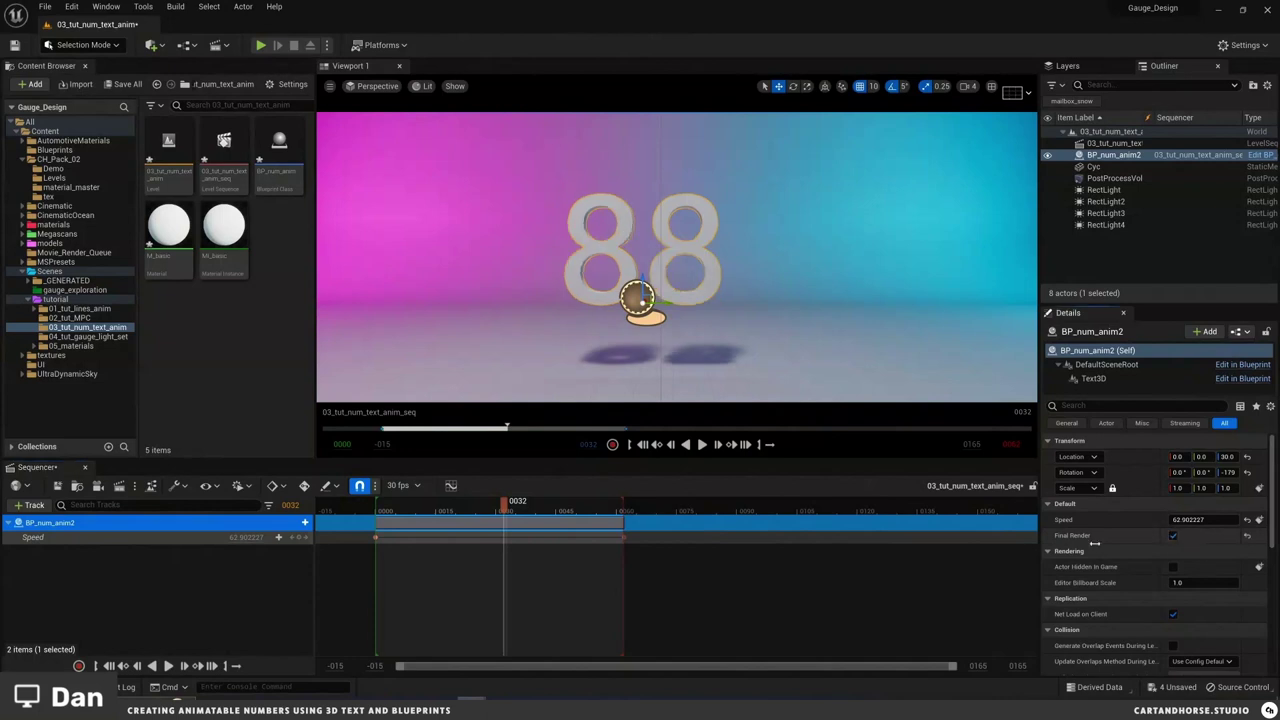
drag(510, 503, 382, 512)
key(space)
key(space)
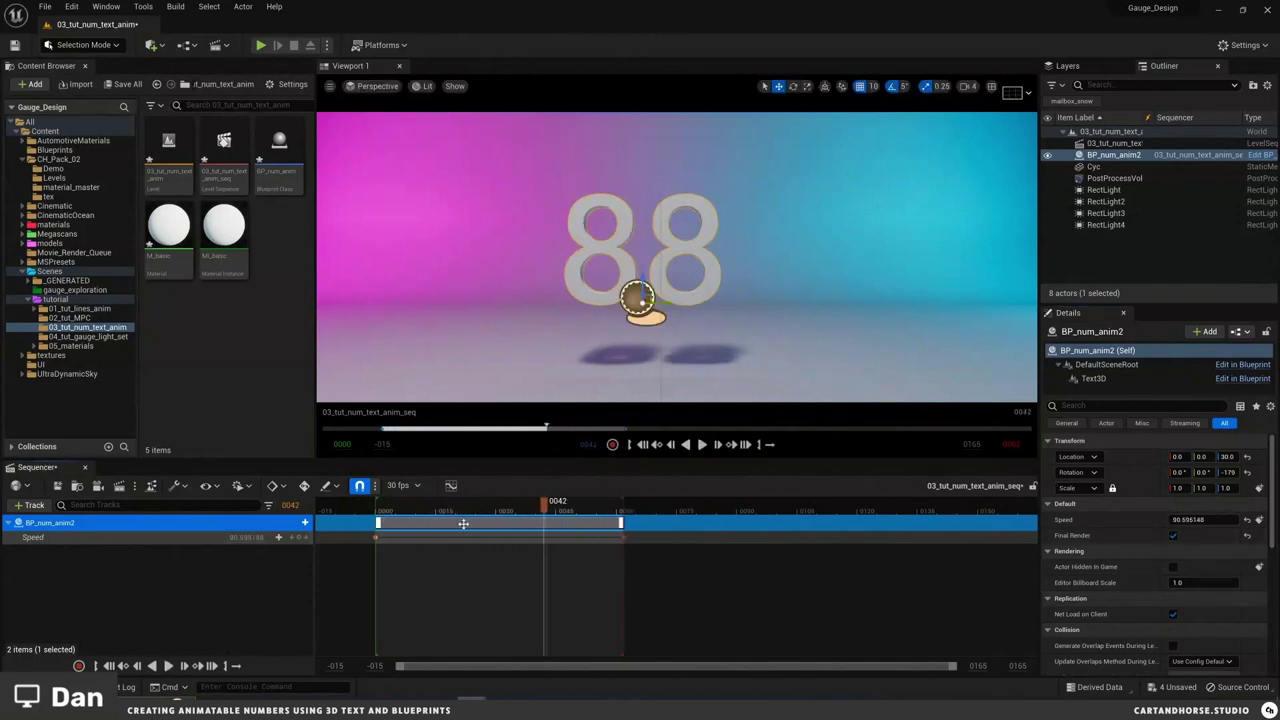
Step: Save the sequence and add 03_tut_num_text_anim_seq as a job in the Movie Render Queue
key(ctrl+s)
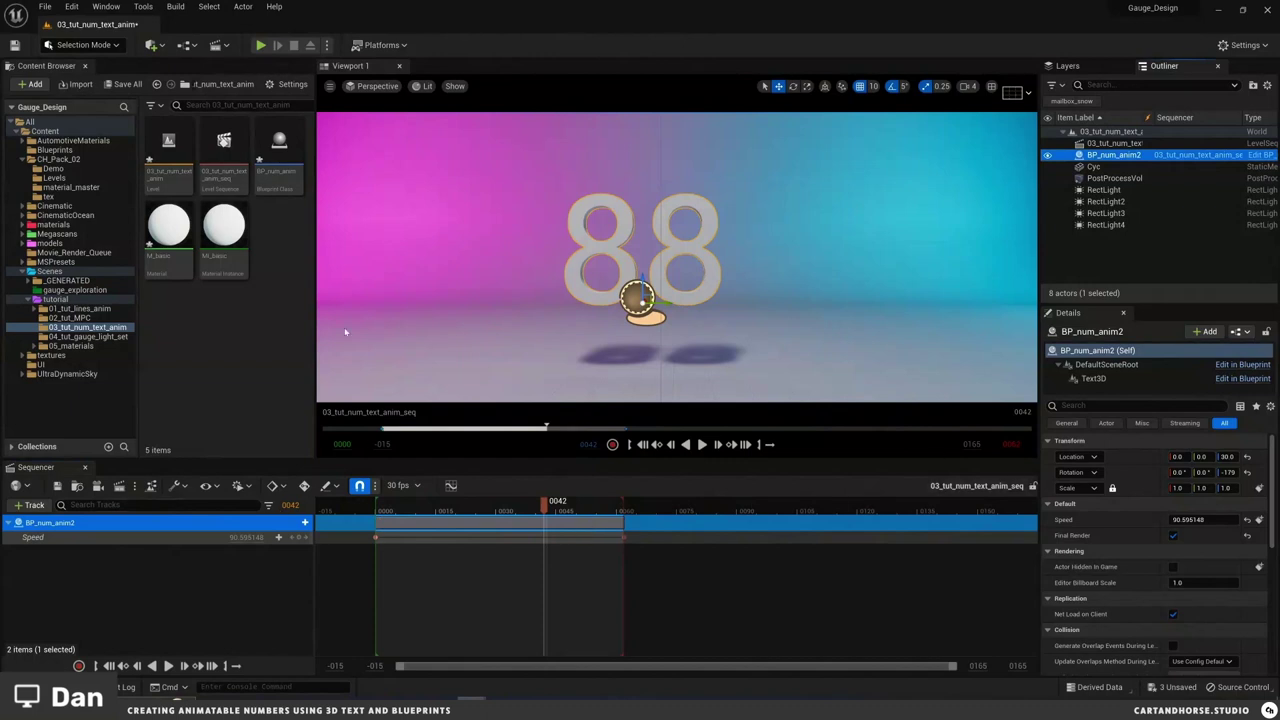
click(220, 46)
click(222, 46)
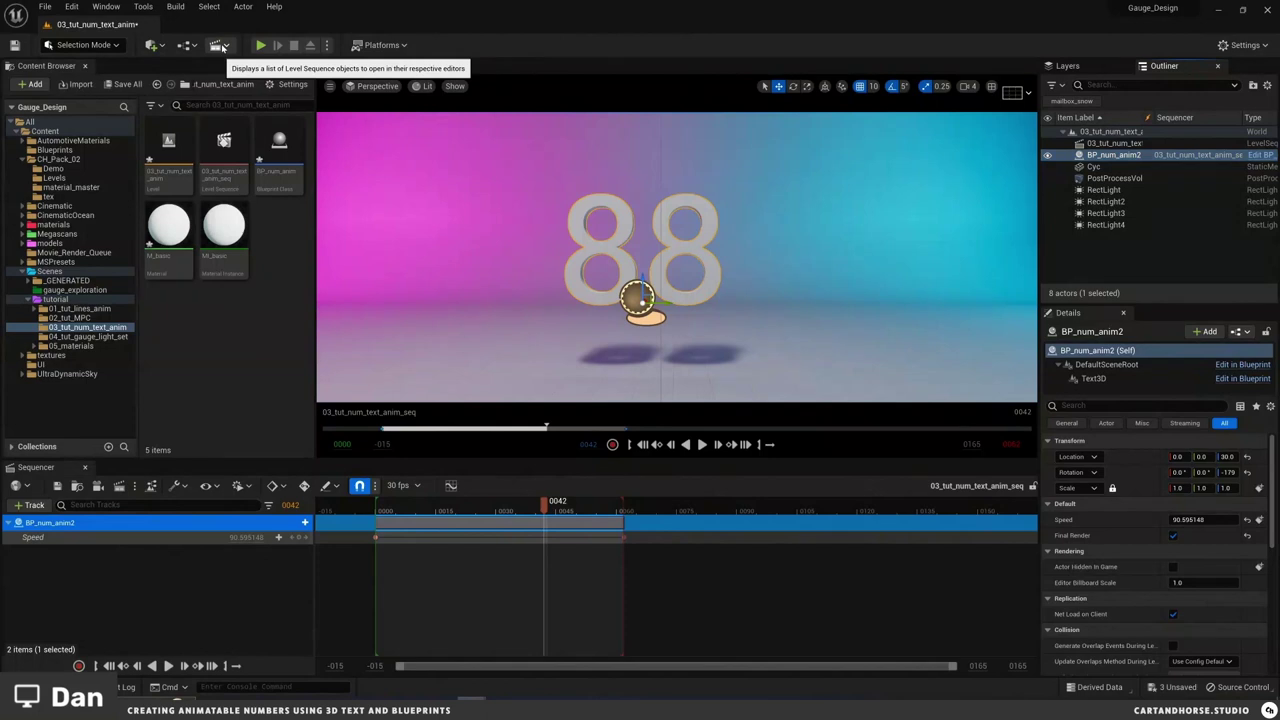
click(106, 6)
mouse_move(180, 38)
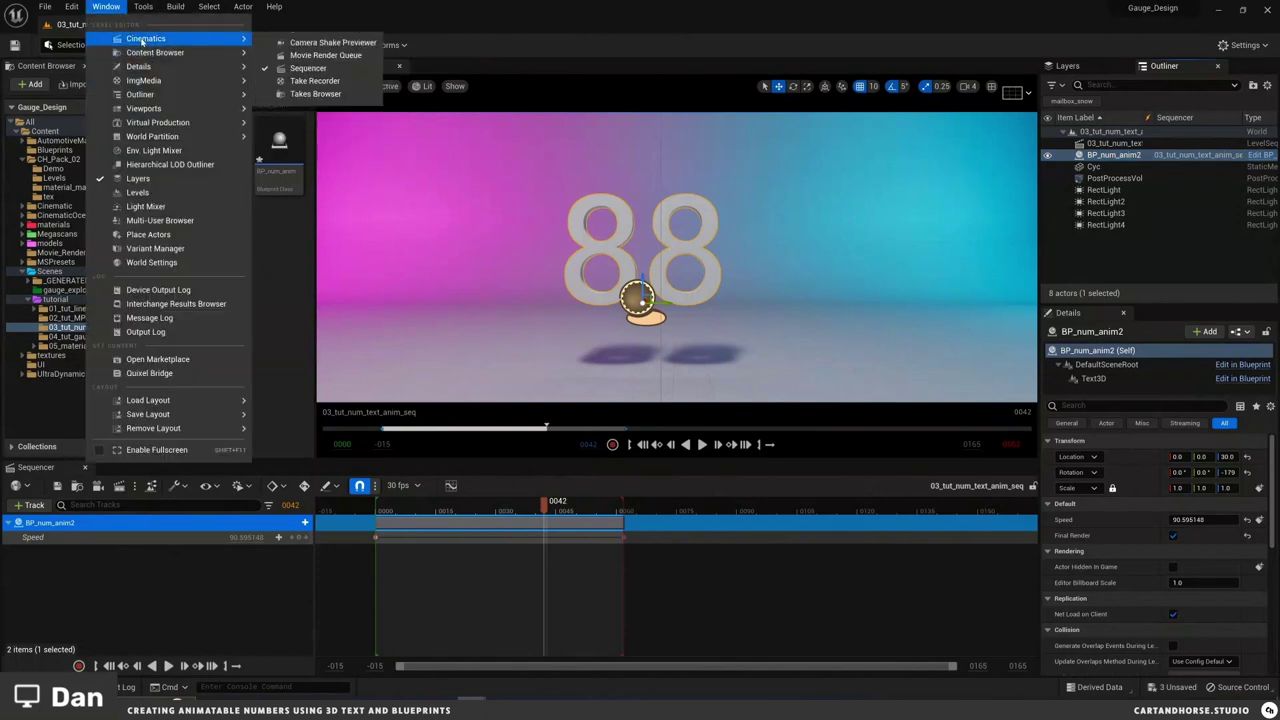
click(325, 55)
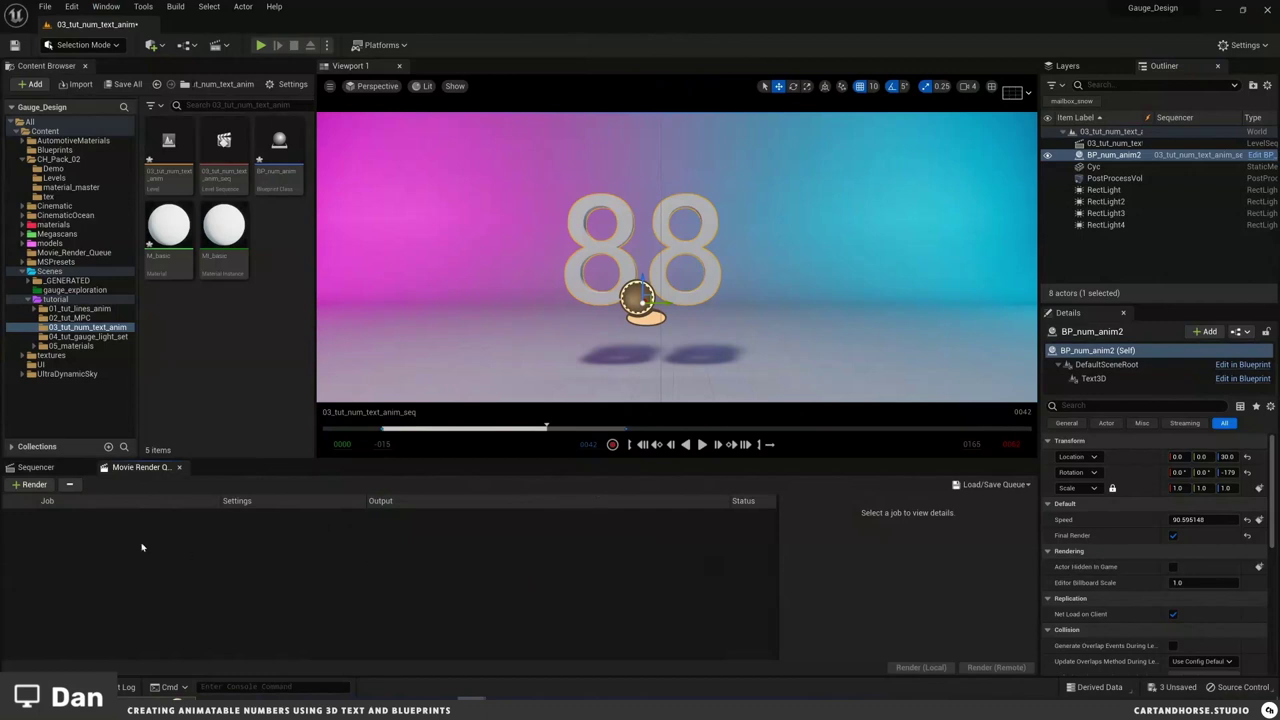
drag(224, 150, 325, 538)
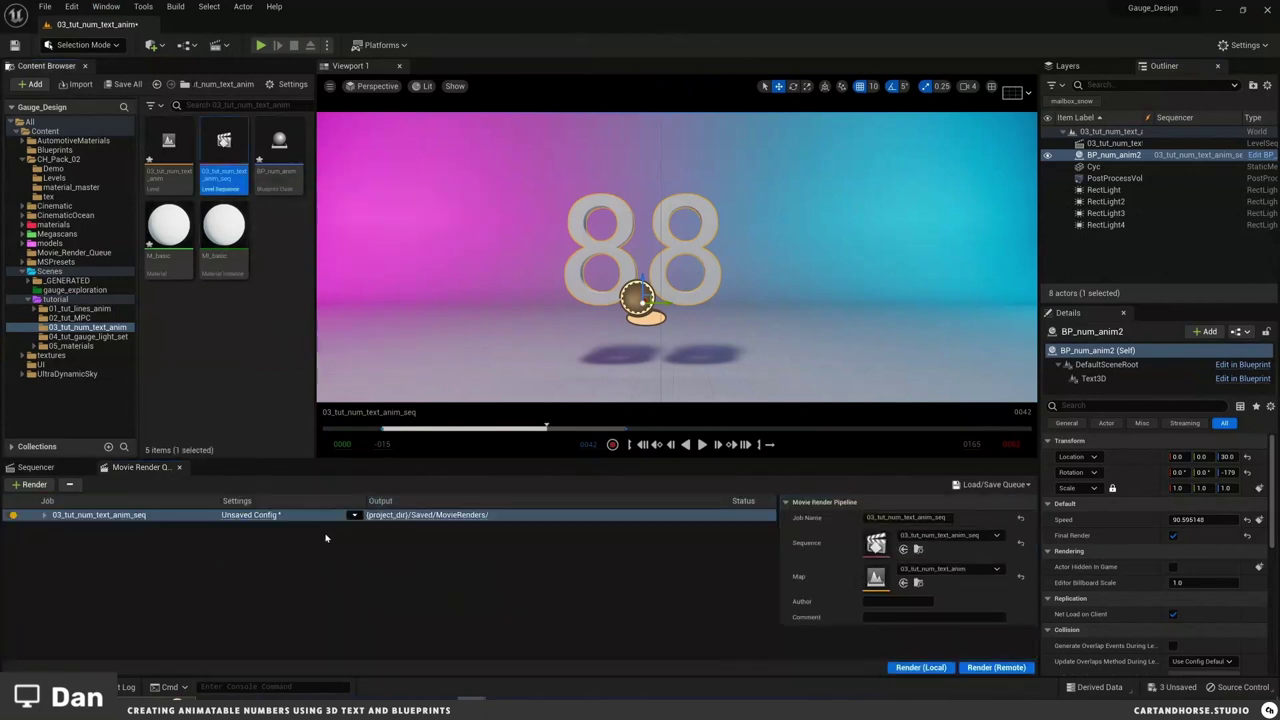
Step: Replace the job's .jpg Sequence export with Apple ProRes and choose a 10-bit ProRes codec
click(268, 521)
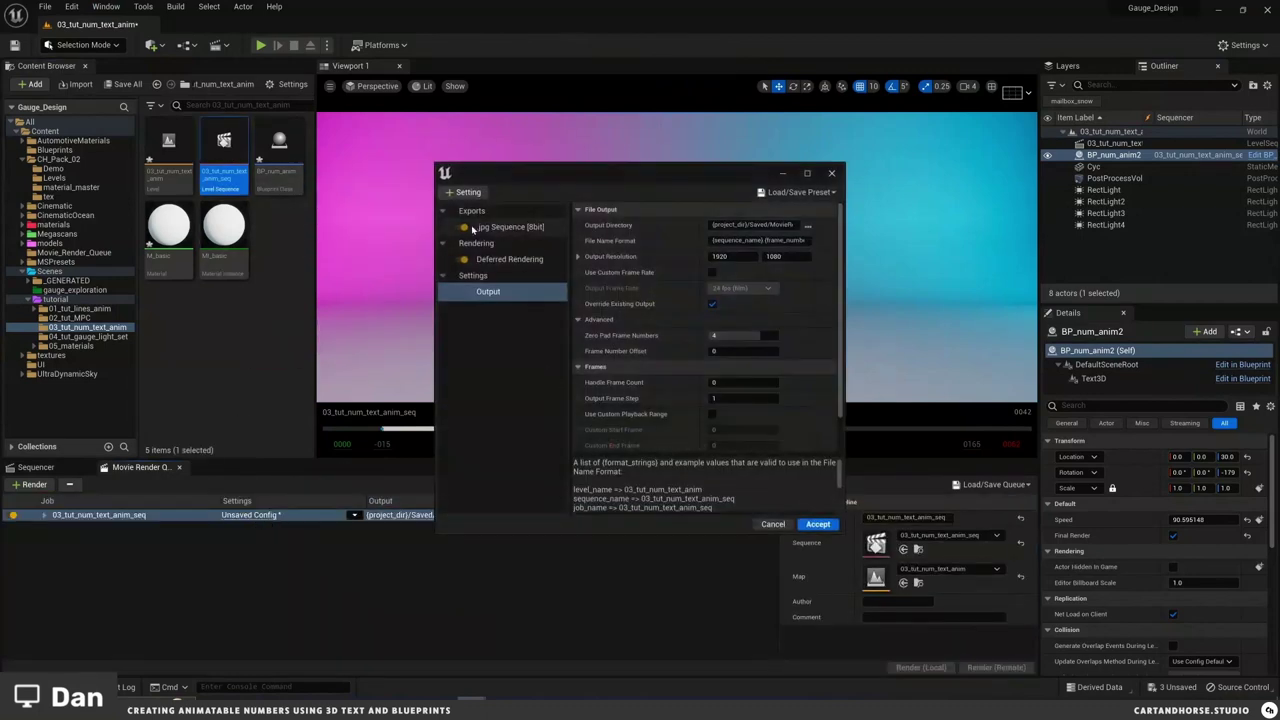
click(472, 193)
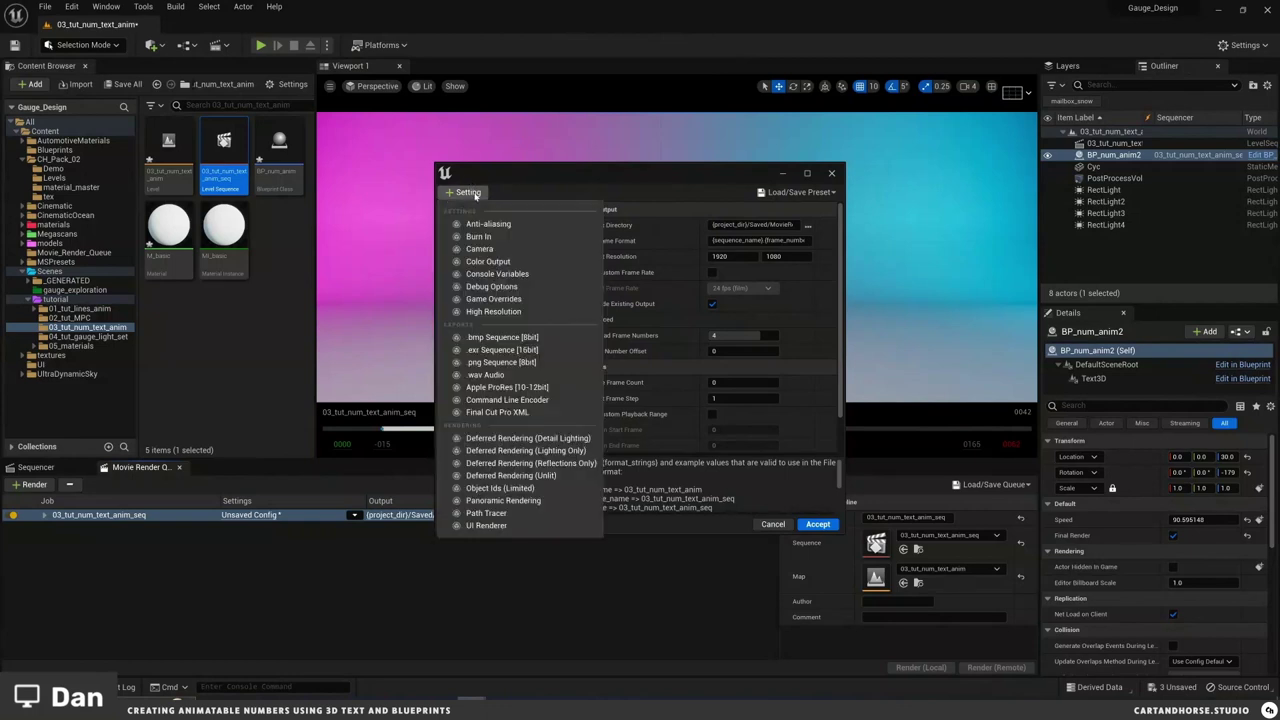
click(517, 388)
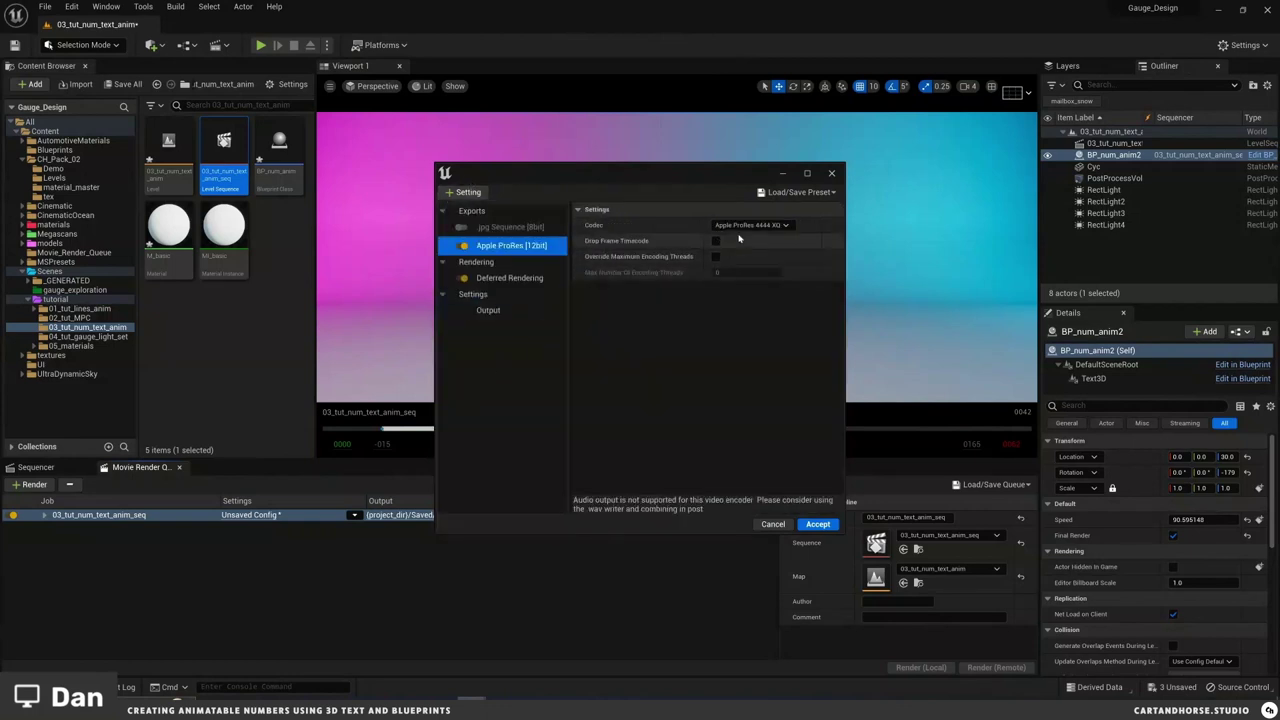
click(750, 225)
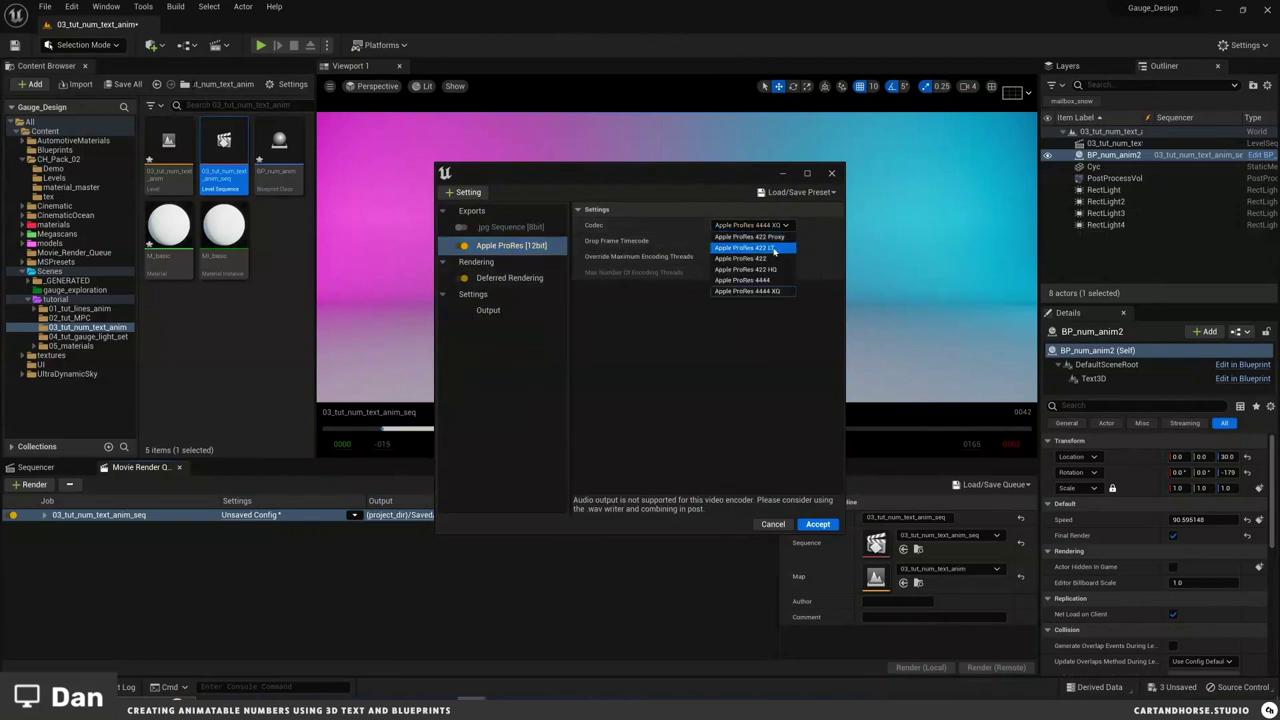
click(750, 280)
Step: Set the render job's output directory to the Desktop
click(488, 310)
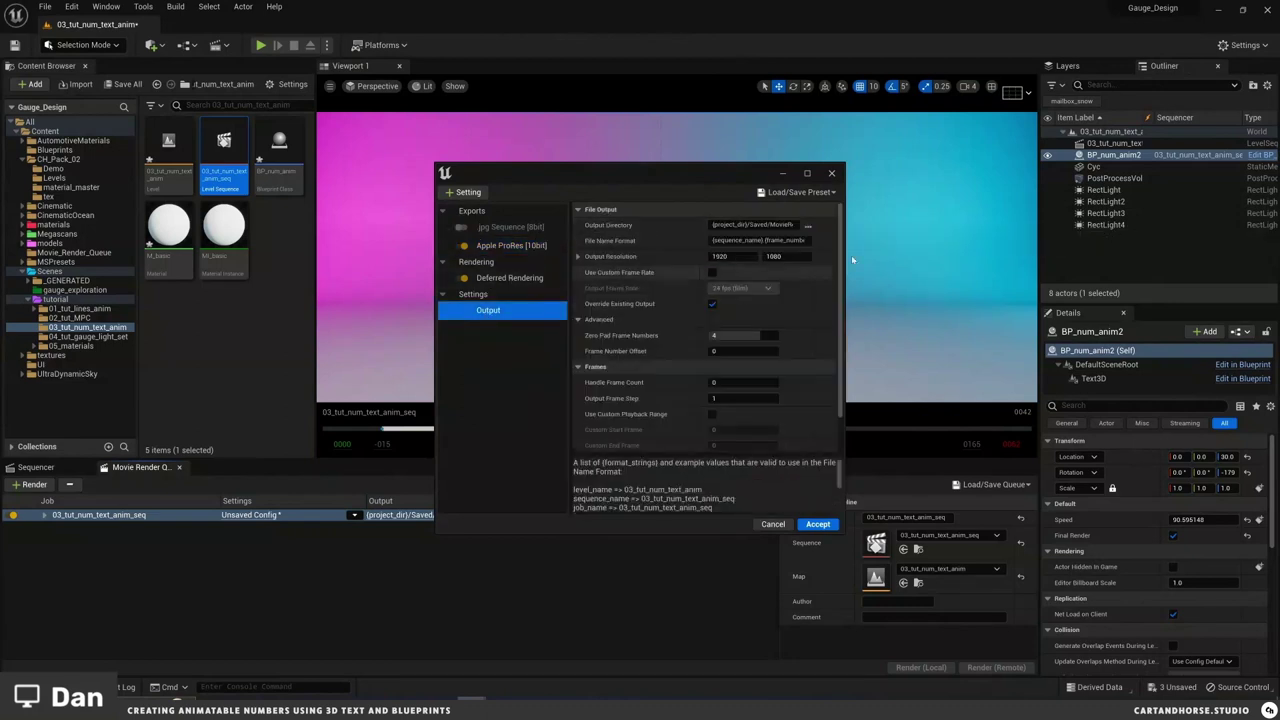
click(811, 224)
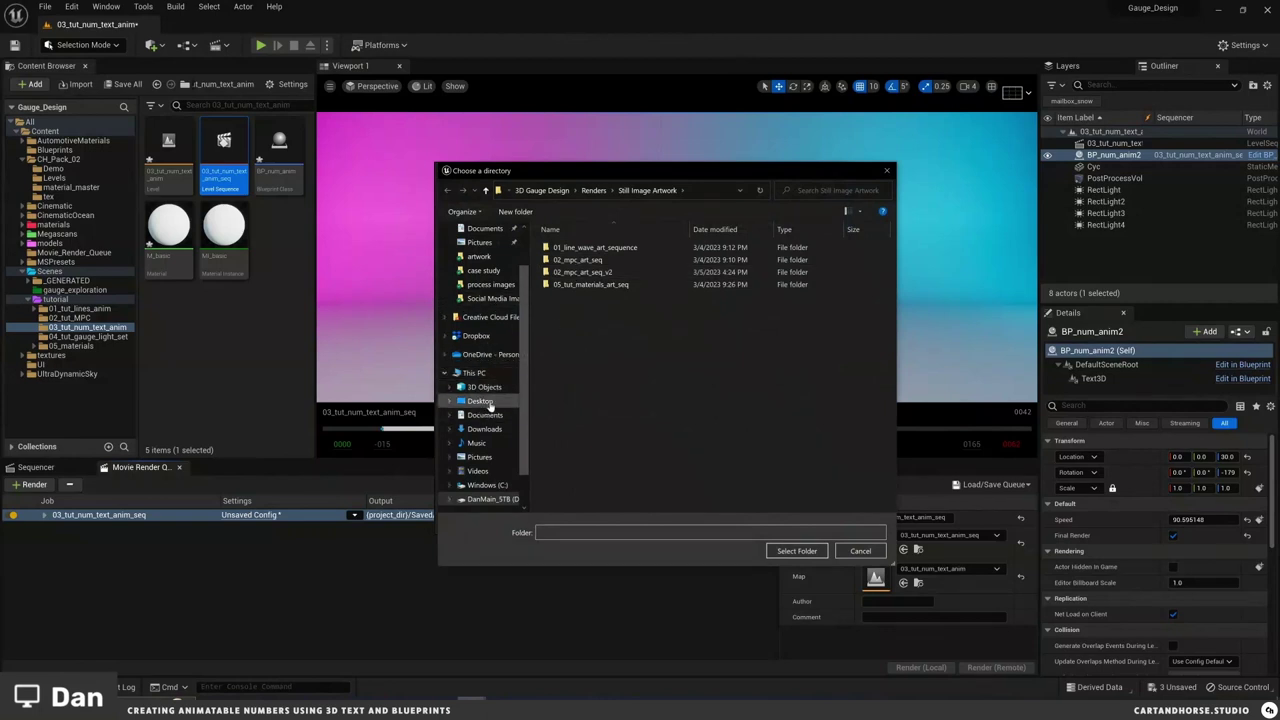
click(481, 401)
click(797, 550)
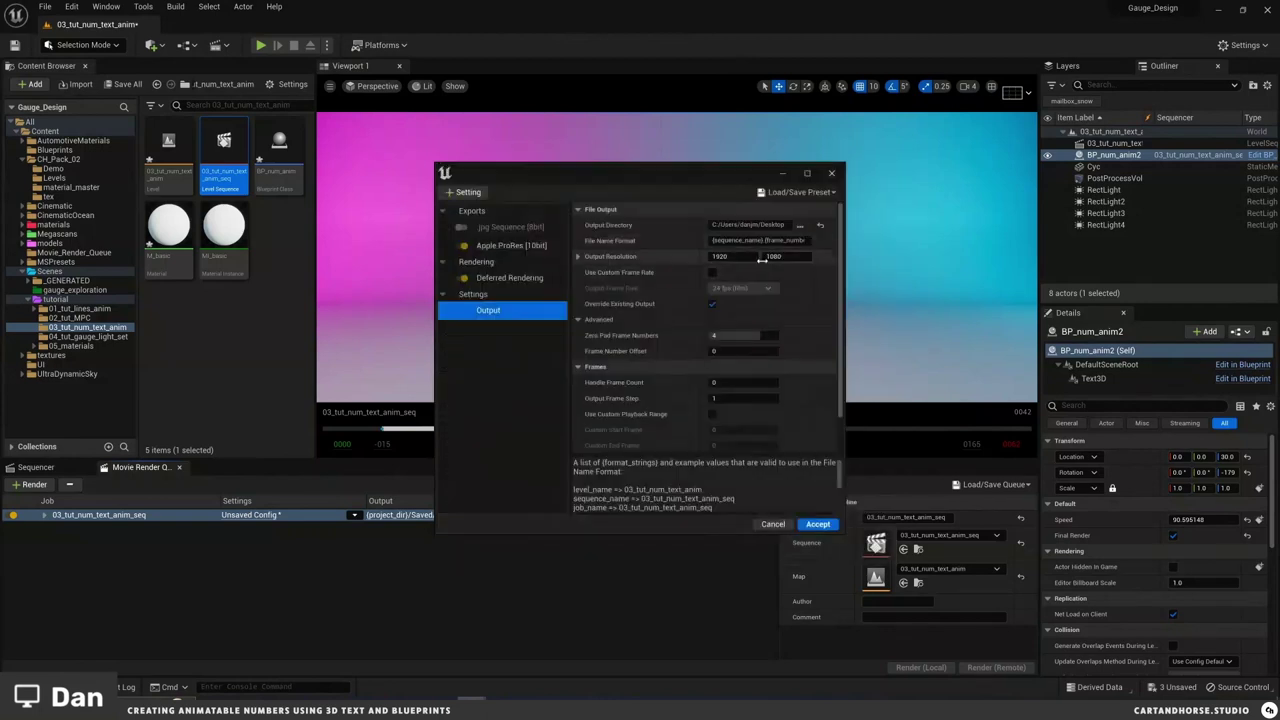
Step: Accept the render settings with a new File Name Format and try to render the job locally
click(795, 241)
click(802, 240)
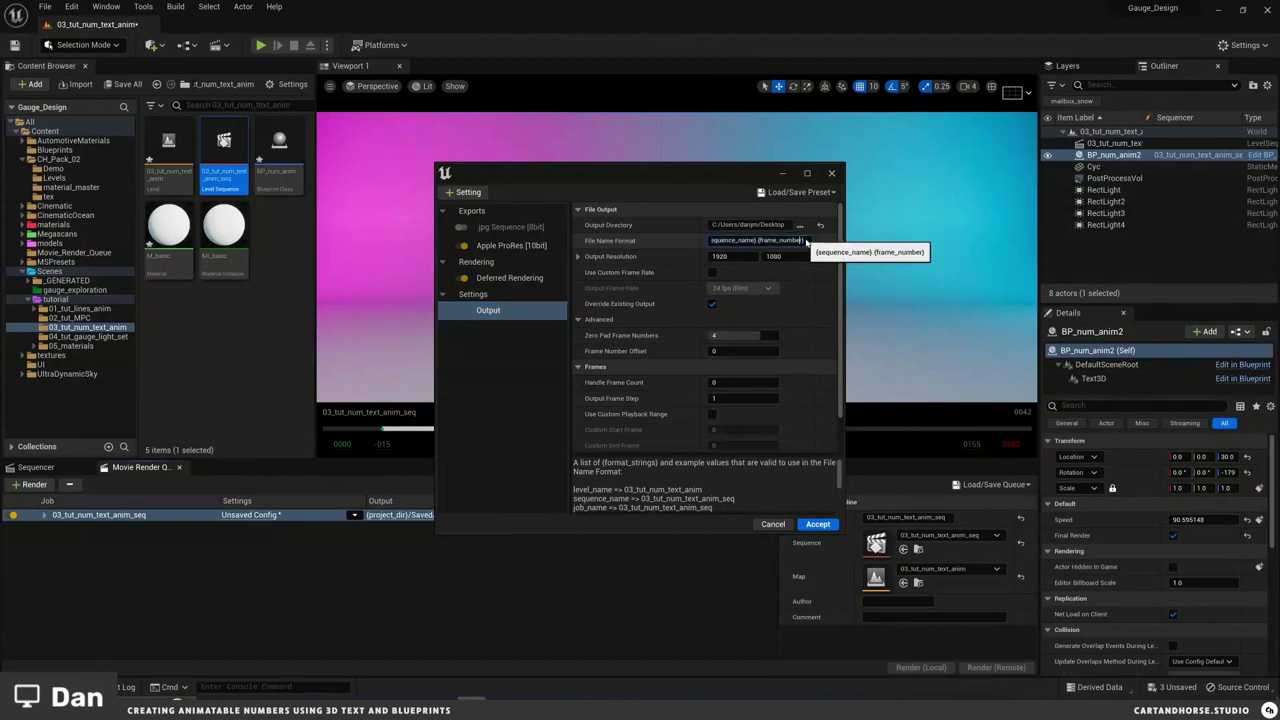
key(ctrl+a)
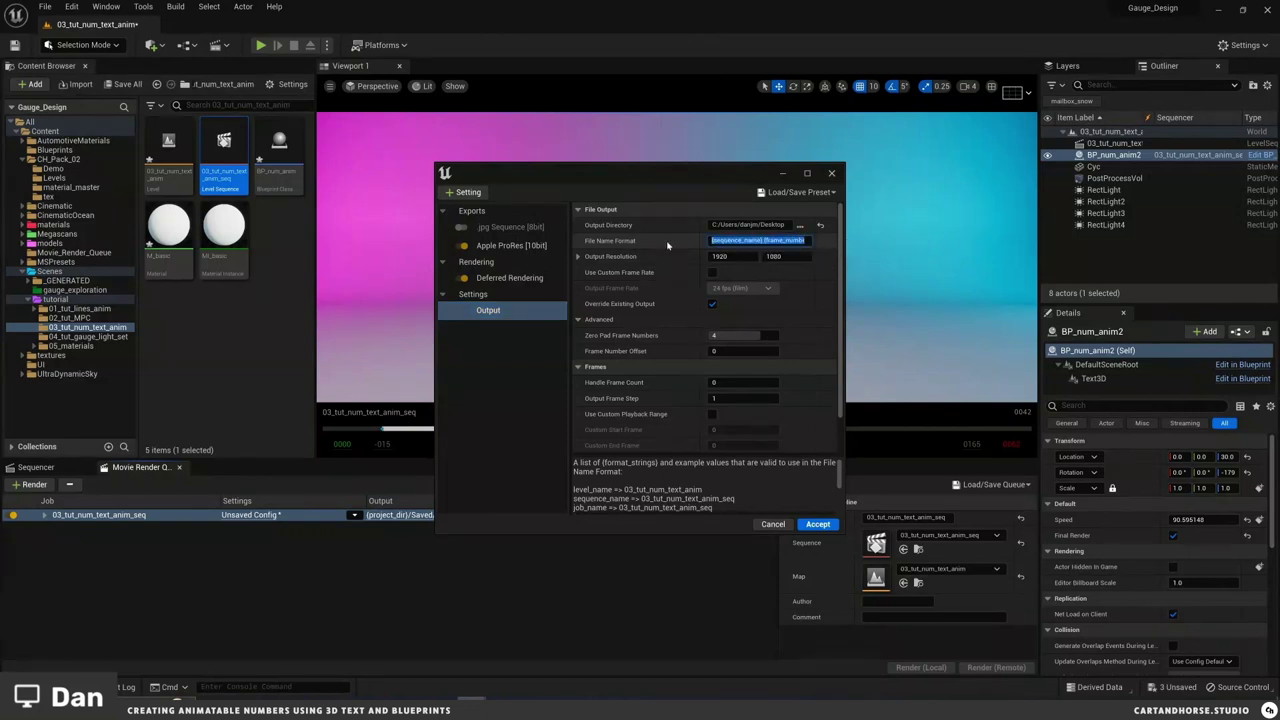
text(P)
click(818, 524)
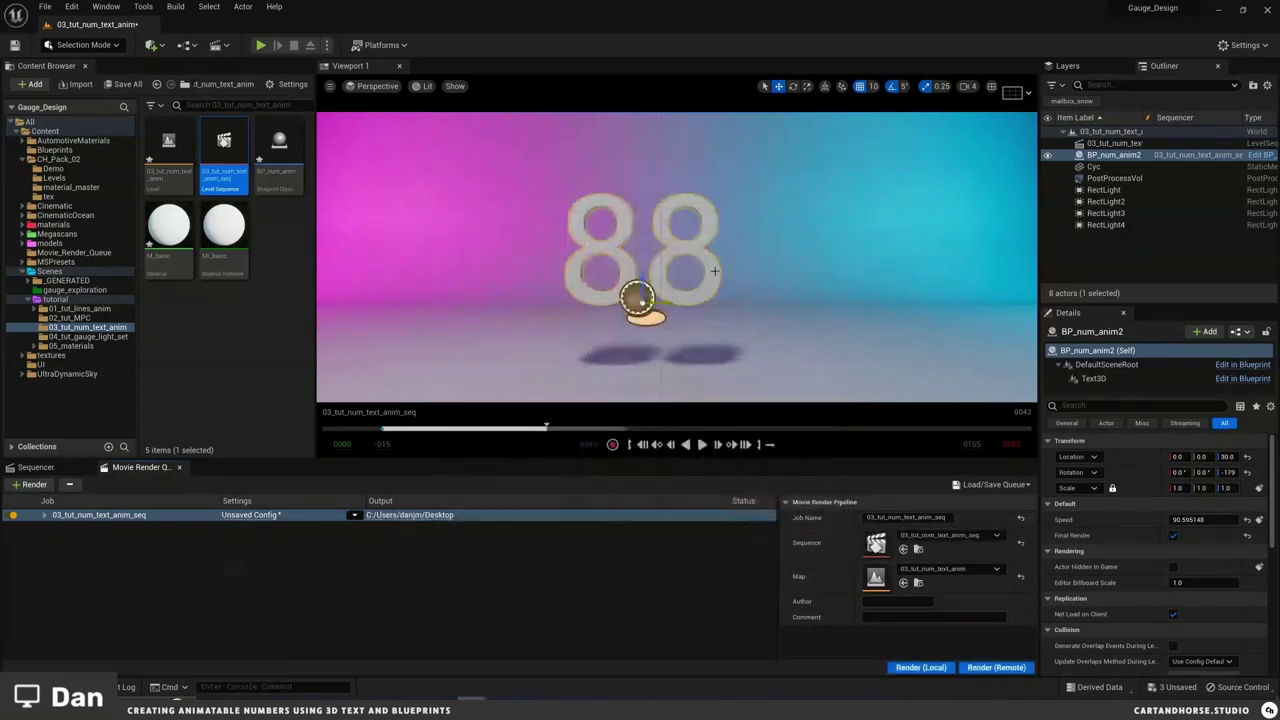
click(920, 667)
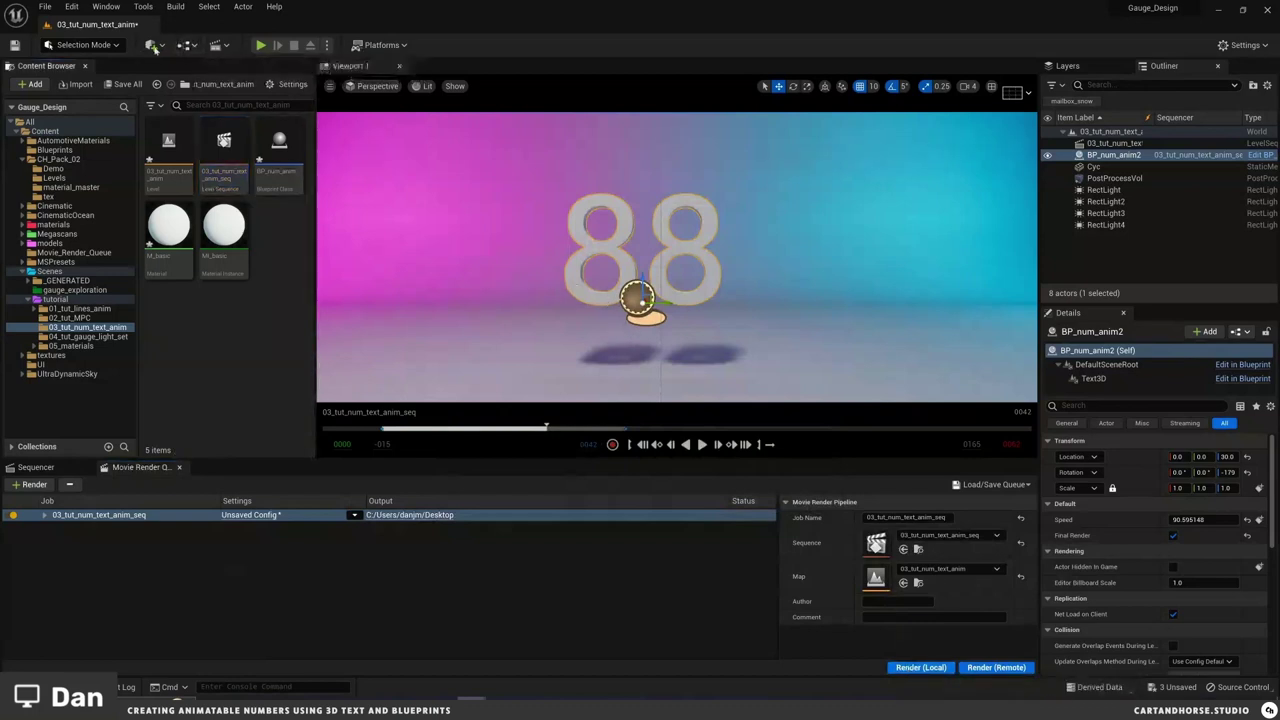
Step: Add a Cine Camera Actor to the level and undo its first trial move
click(152, 45)
mouse_move(214, 210)
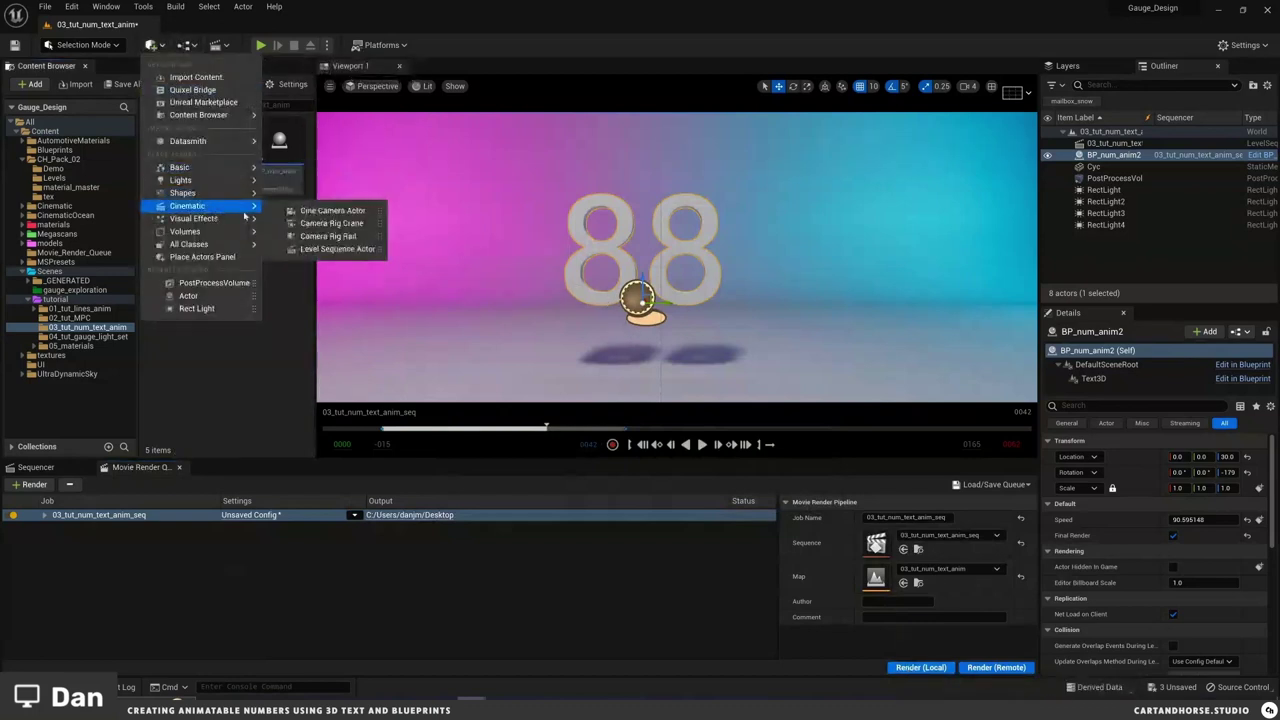
click(332, 210)
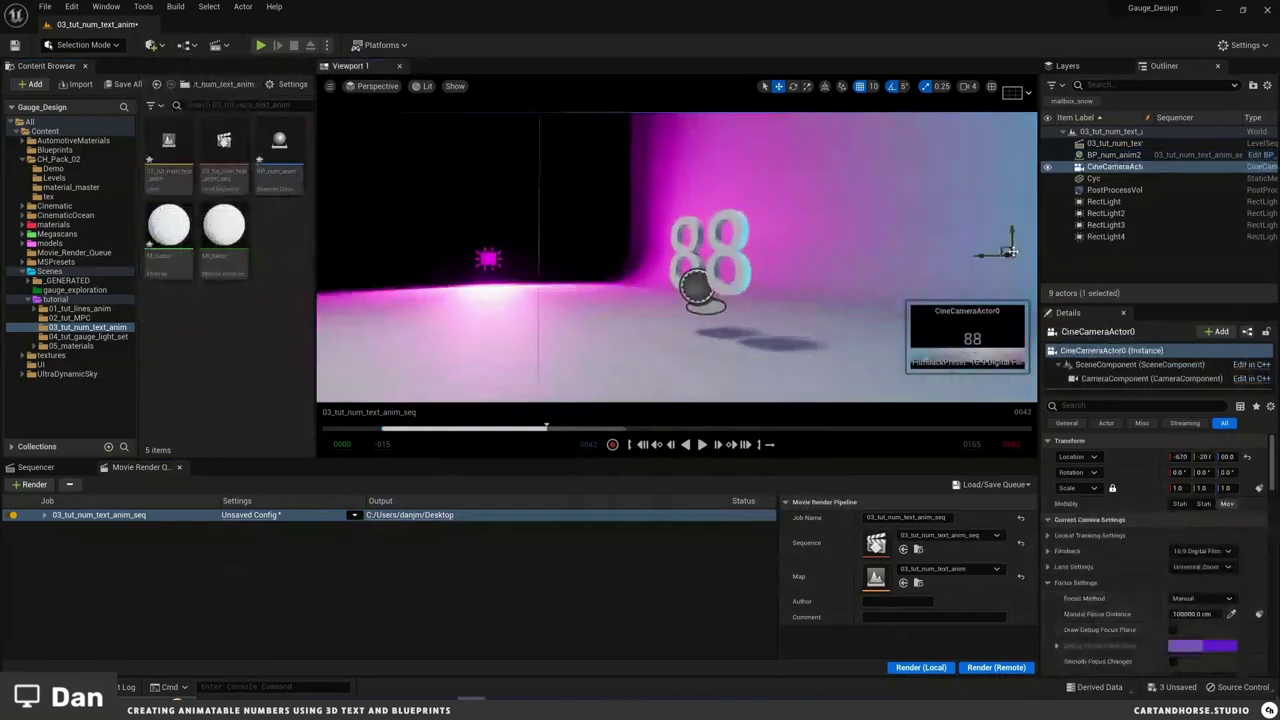
scroll(1010, 250, up, 3)
drag(835, 250, 580, 278)
key(ctrl+z)
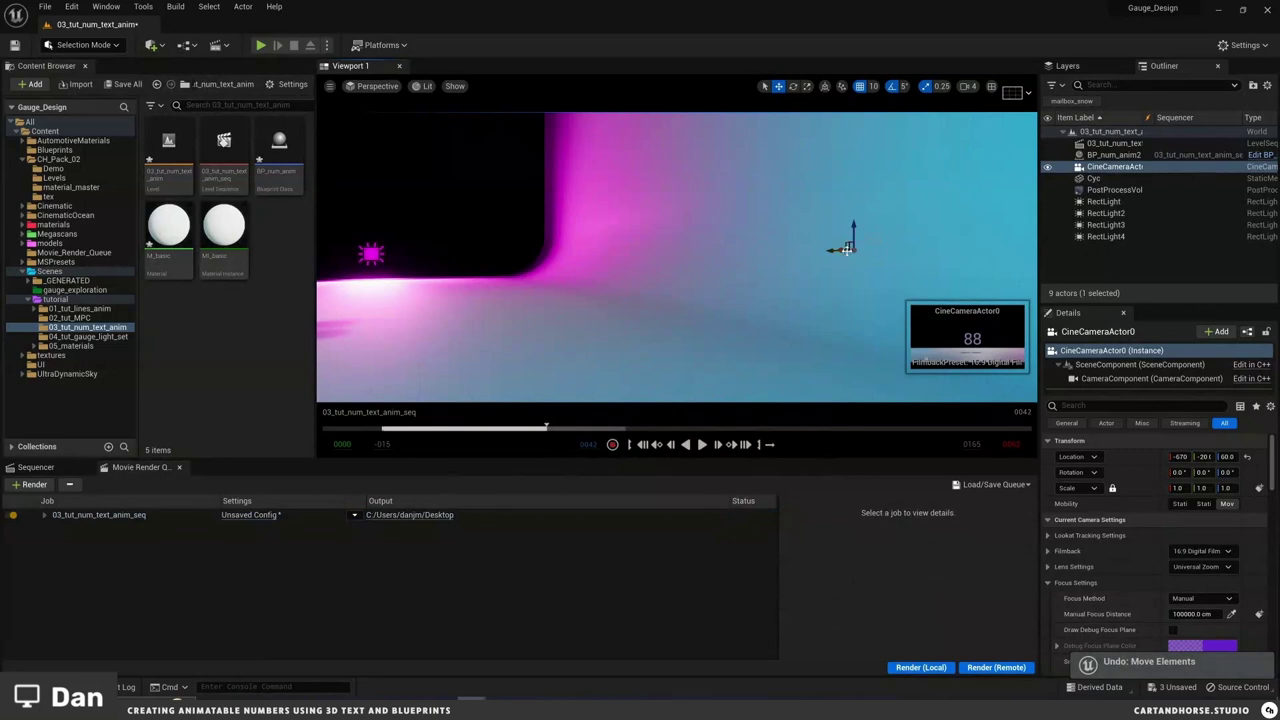
Step: Turn the cine camera about 180 degrees to face the 3D number and move it back to about X 370, Y 0, Z 60
right_drag(837, 276, 940, 290)
key(e)
drag(885, 300, 211, 187)
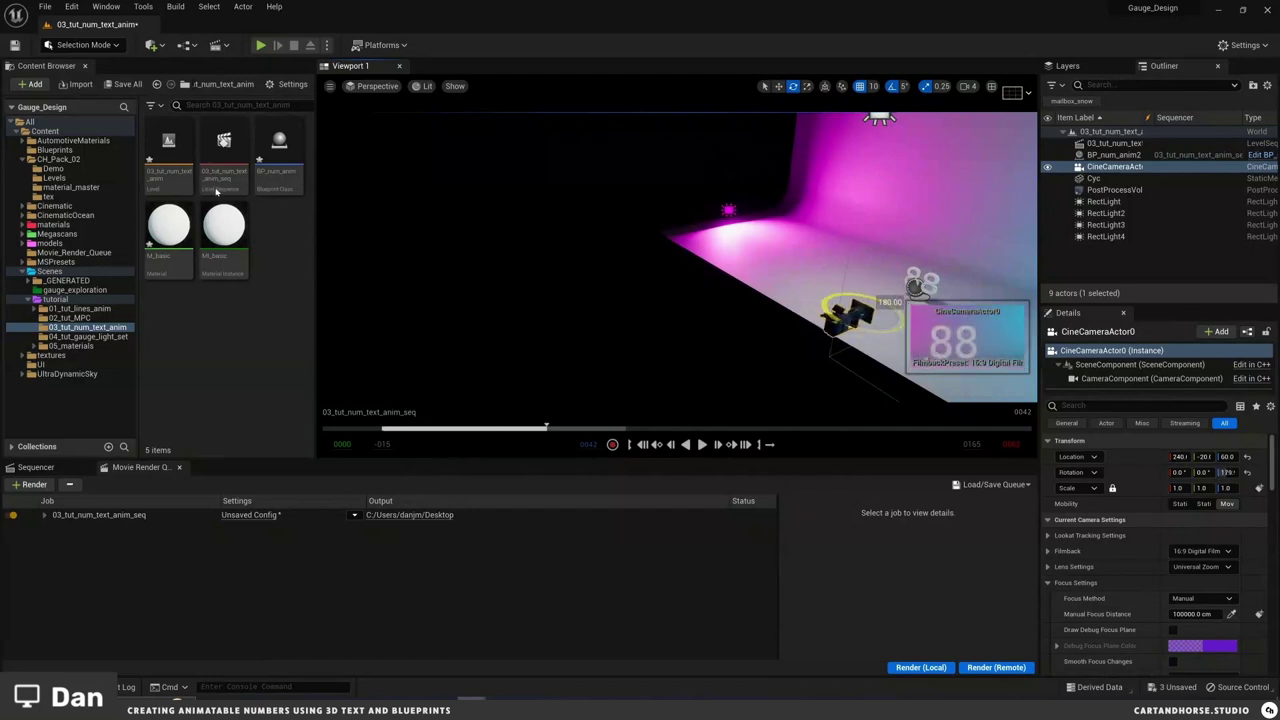
key(w)
key(f)
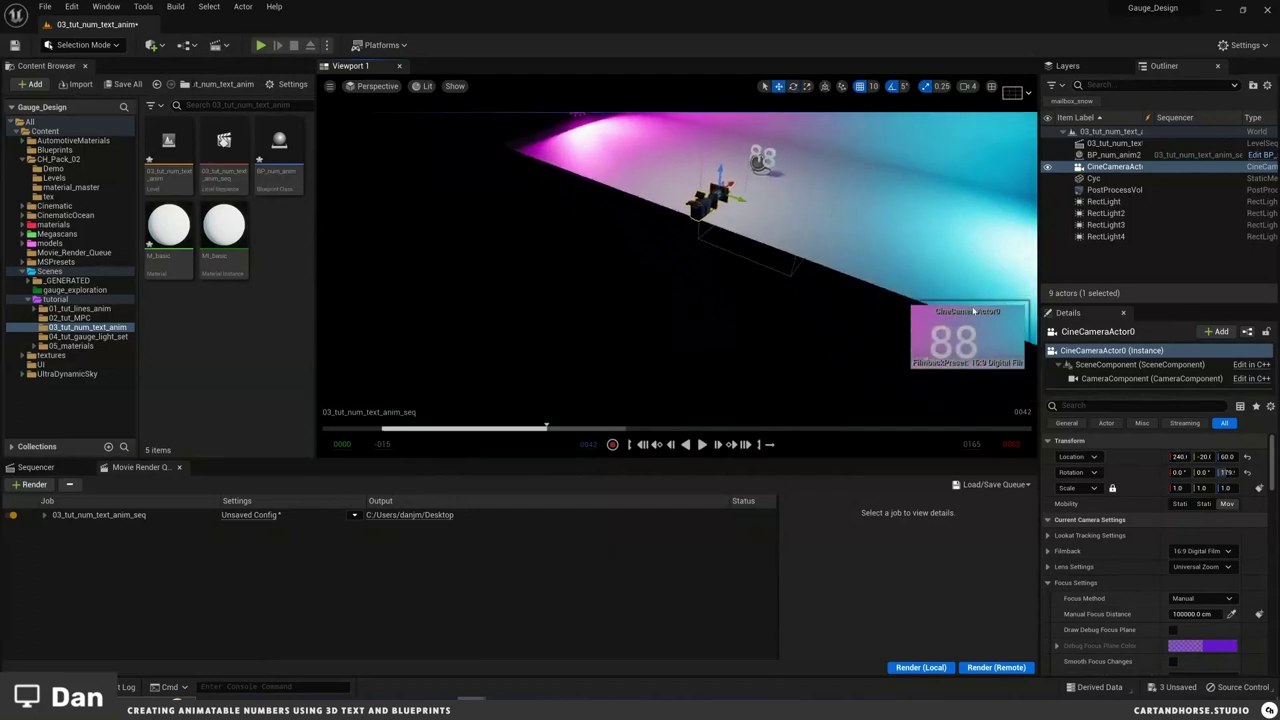
drag(746, 198, 702, 212)
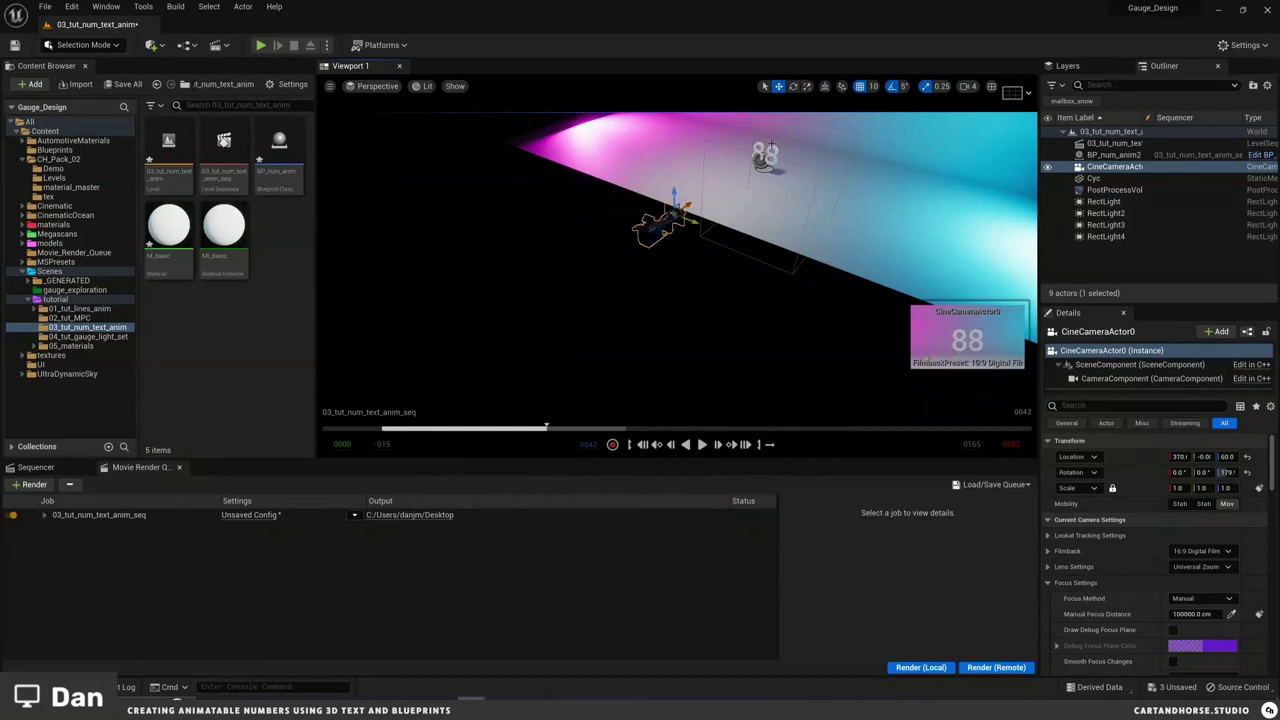
Step: Add the cine camera to the level sequence with a camera cut and sample its Manual Focus Distance from the 3D number
click(36, 467)
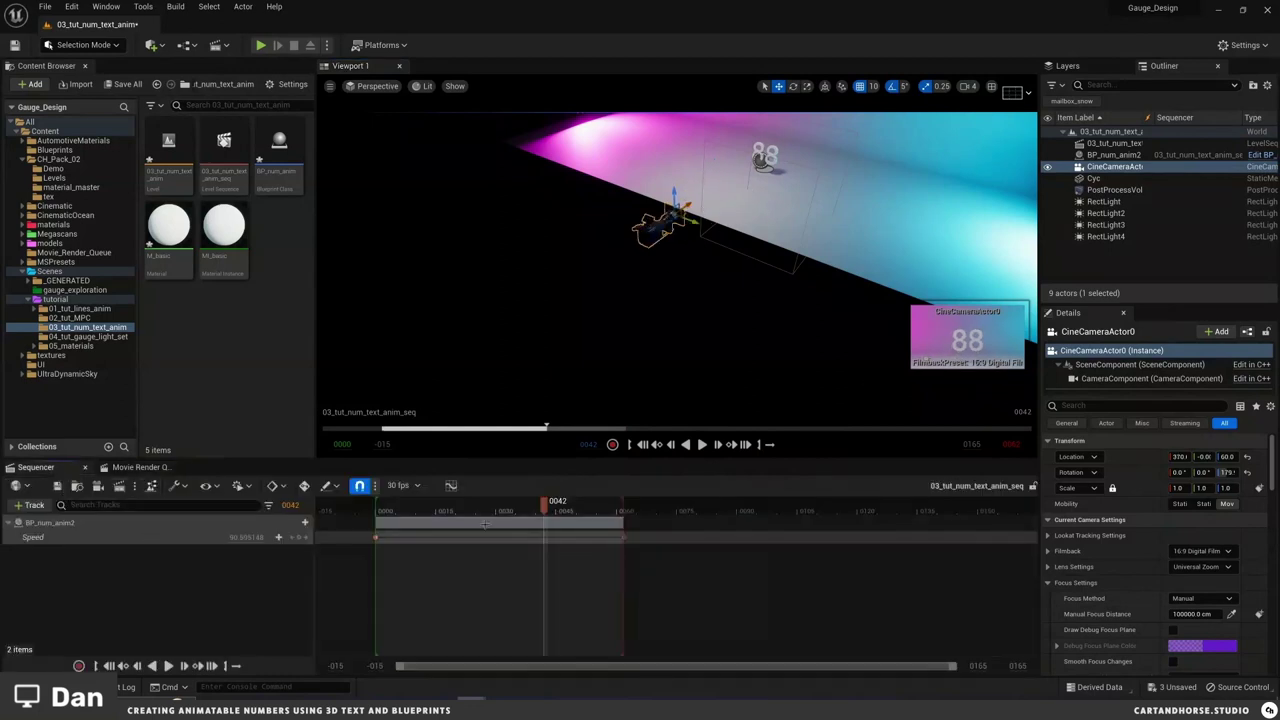
drag(1115, 166, 90, 590)
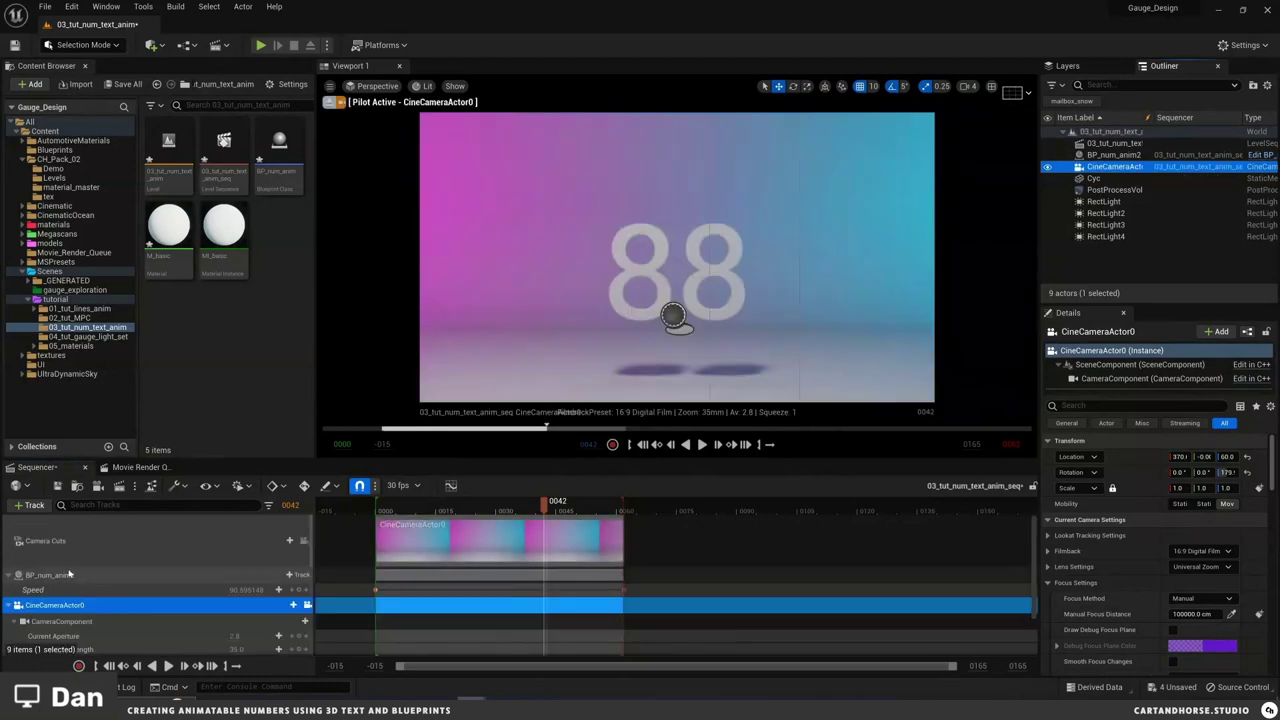
drag(560, 501, 495, 501)
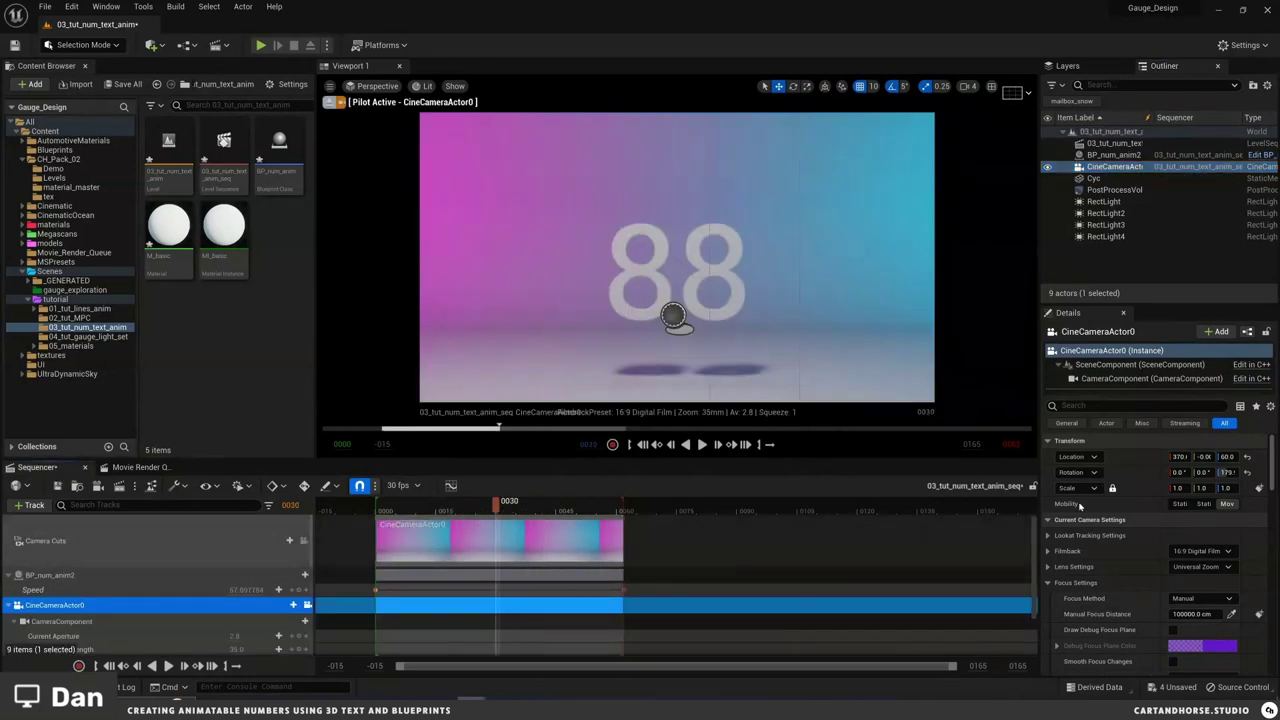
click(1231, 614)
click(689, 281)
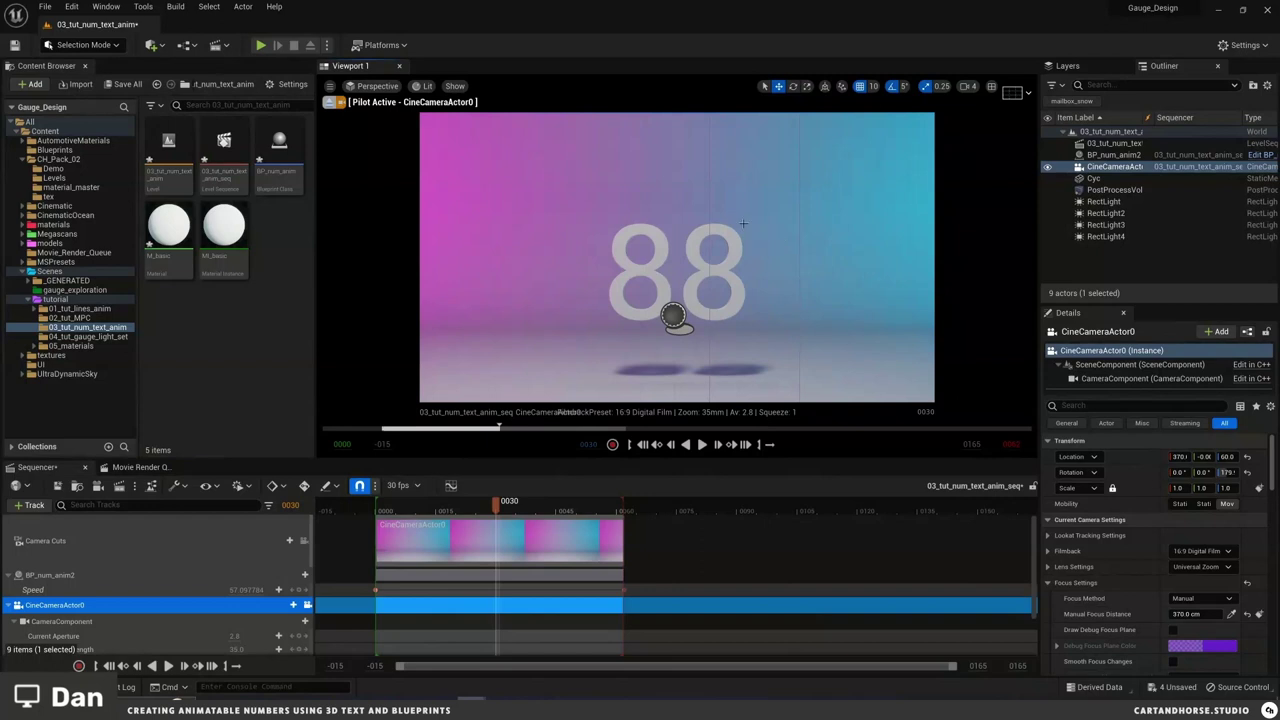
Step: Save the unsaved project changes and render the 03_tut_num_text_anim_seq job locally from the Movie Render Queue
key(ctrl+s)
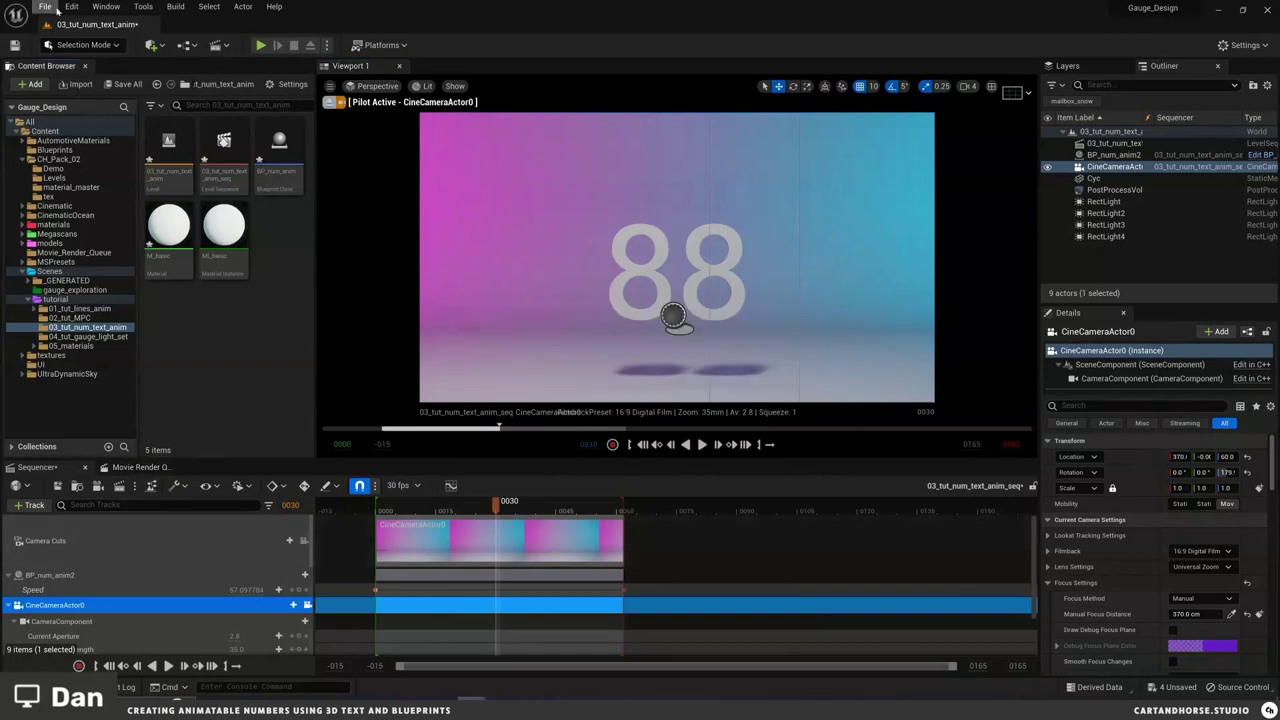
click(48, 7)
click(131, 140)
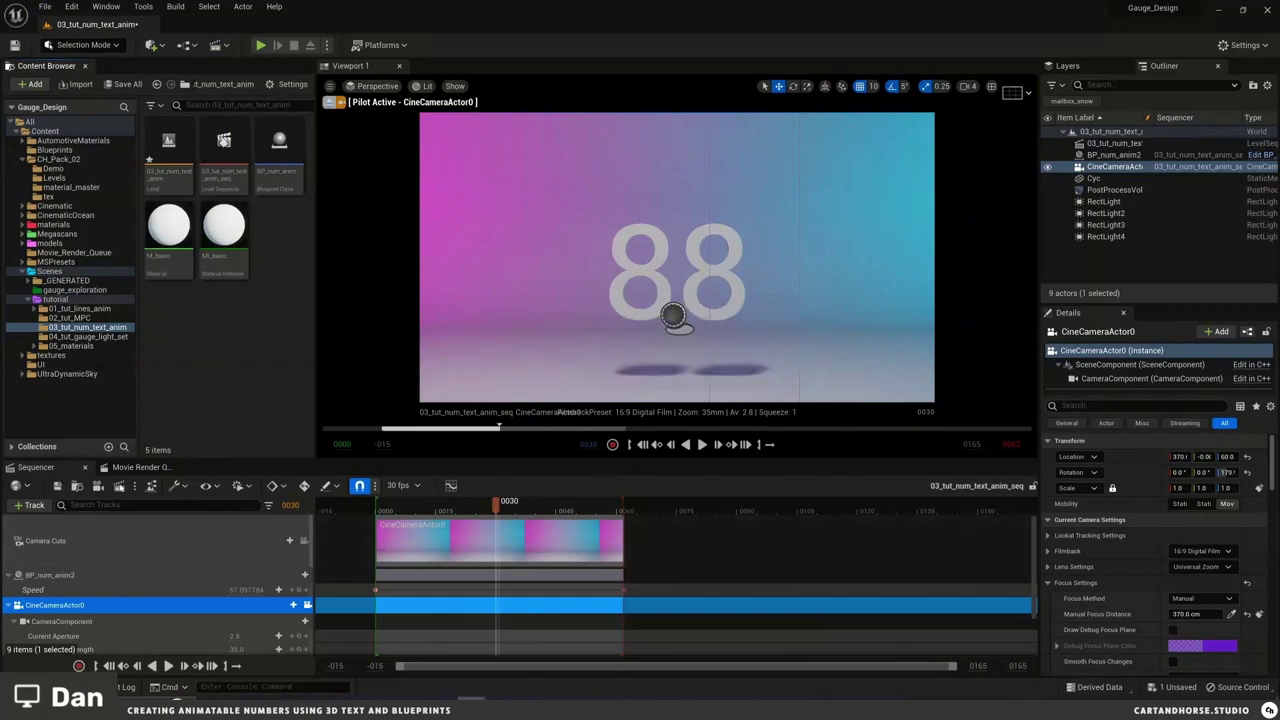
click(140, 467)
click(901, 667)
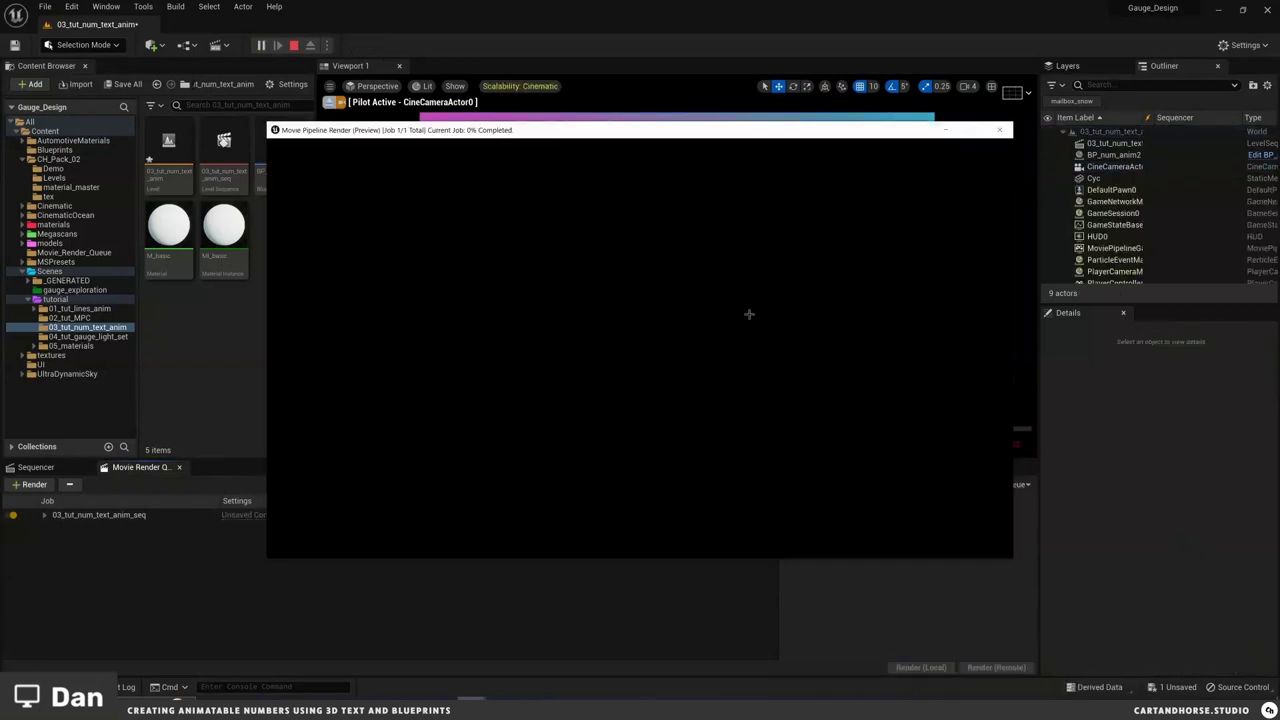